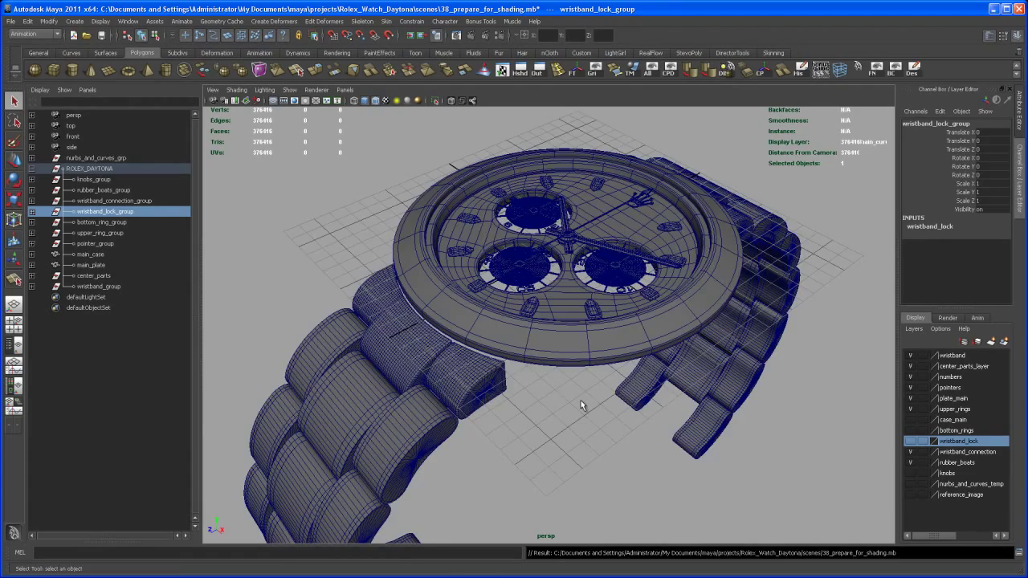
Examine the watch dial with its subdials, hands and hour markers from different distances and angles.
left_click_drag(581, 400, 587, 415, "alt")
right_click_drag(587, 416, 617, 459, "alt")
left_click_drag(618, 460, 610, 461, "alt")
middle_click_drag(605, 456, 603, 490, "alt")
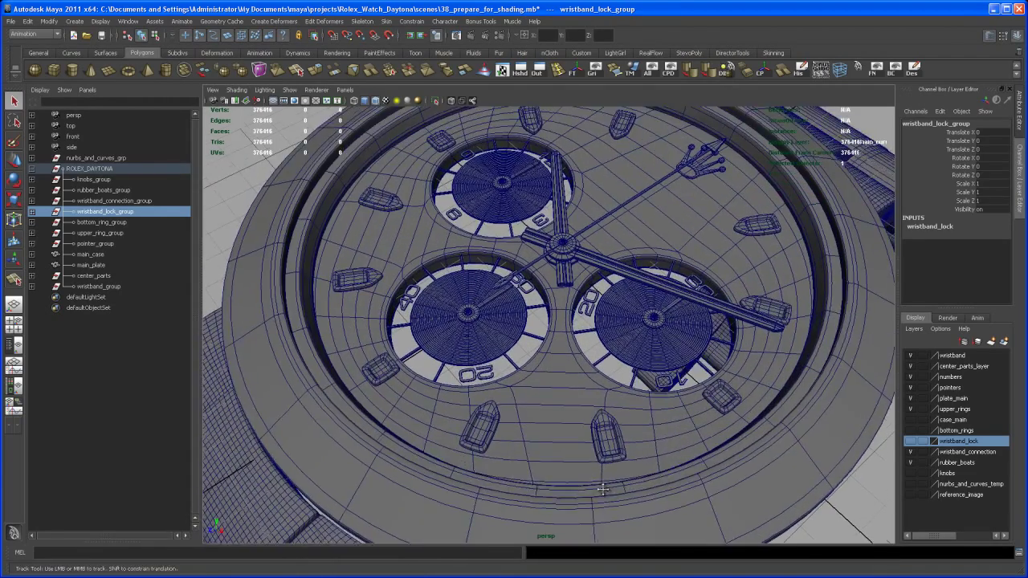
scroll(579, 420, "down", 6)
left_click_drag(576, 424, 583, 451, "alt")
scroll(582, 451, "up", 2)
middle_click_drag(582, 451, 574, 481, "alt")
left_click_drag(573, 457, 568, 475, "alt")
middle_click_drag(569, 475, 572, 446, "alt")
left_click_drag(573, 446, 585, 458, "alt")
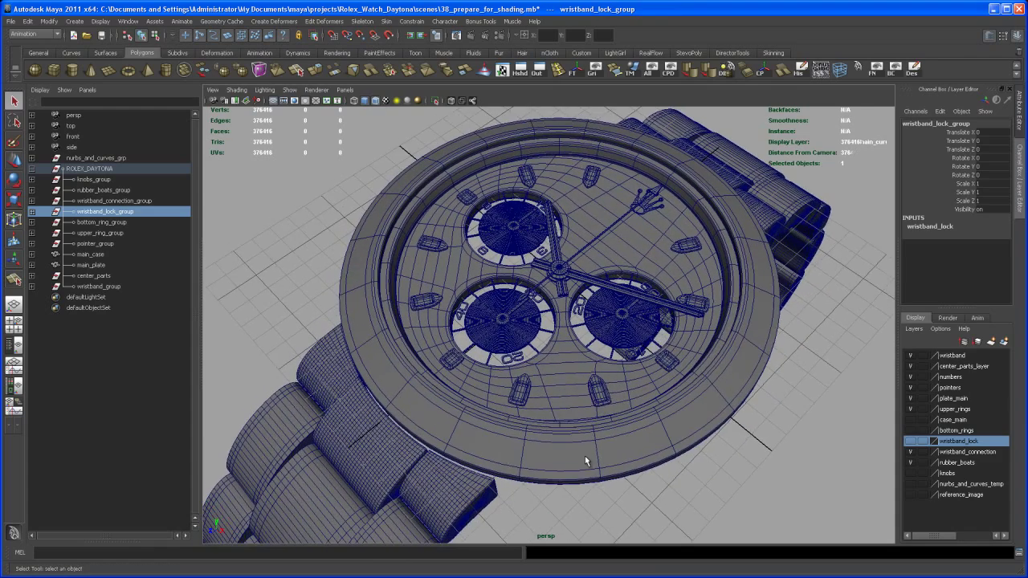
Select the centre rivets of all three subdials together.
scroll(573, 446, "up", 5)
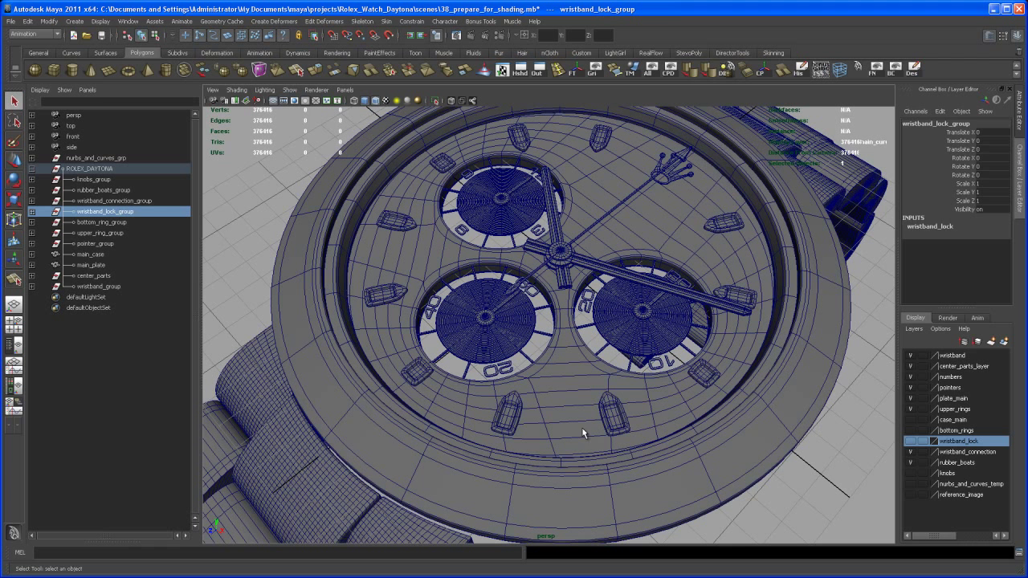
left_click(485, 319)
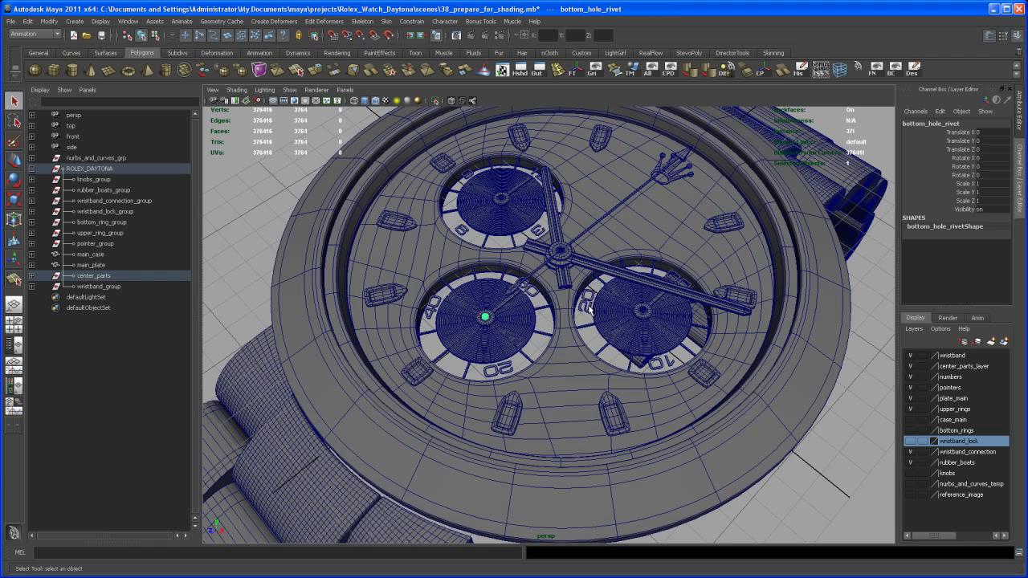
left_click(643, 313, "shift")
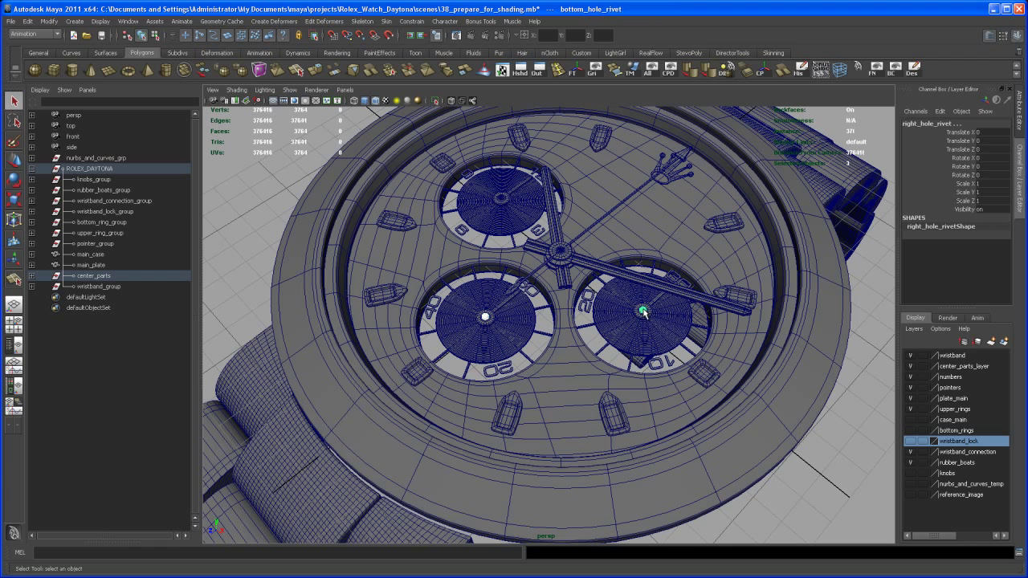
left_click(501, 199, "shift")
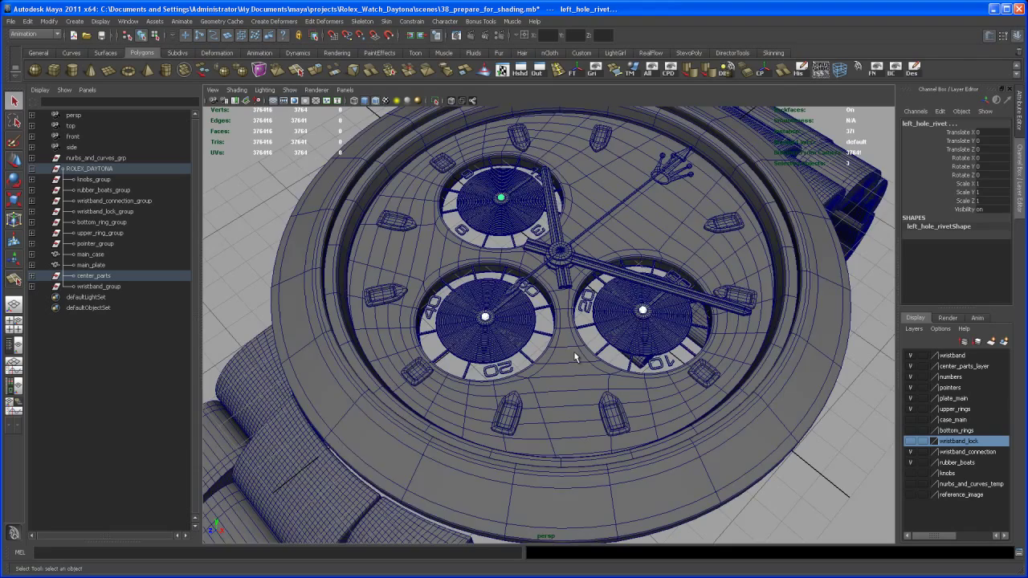
Add all the tick marks of the 20-40-60 subdial to the selection of rivets.
right_click_drag(574, 353, 533, 309, "alt")
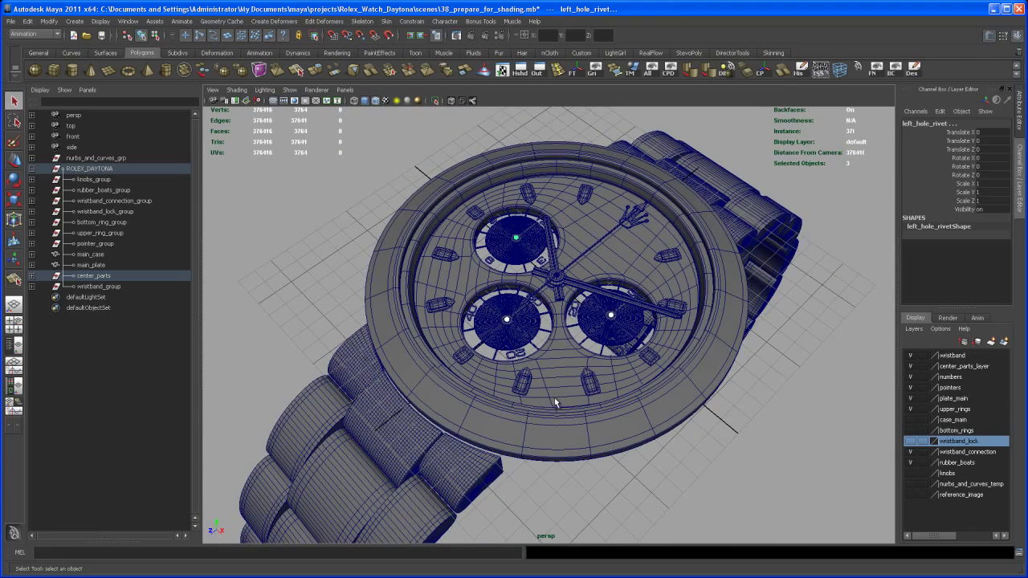
right_click_drag(524, 358, 550, 373, "alt")
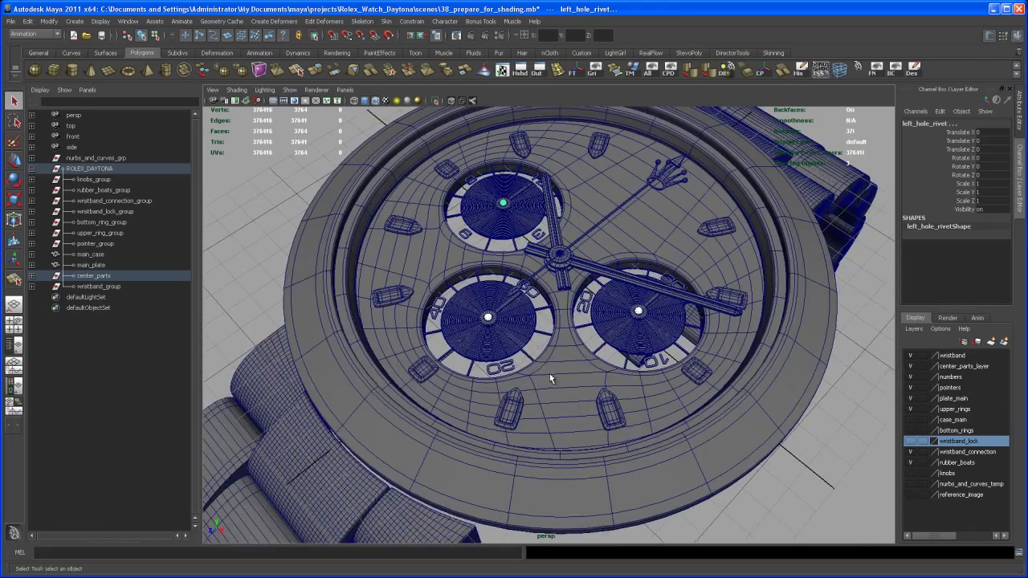
middle_click_drag(530, 361, 553, 341, "alt")
right_click_drag(527, 331, 559, 350, "alt")
middle_click_drag(559, 350, 546, 364, "alt")
left_click_drag(538, 309, 542, 330, "alt")
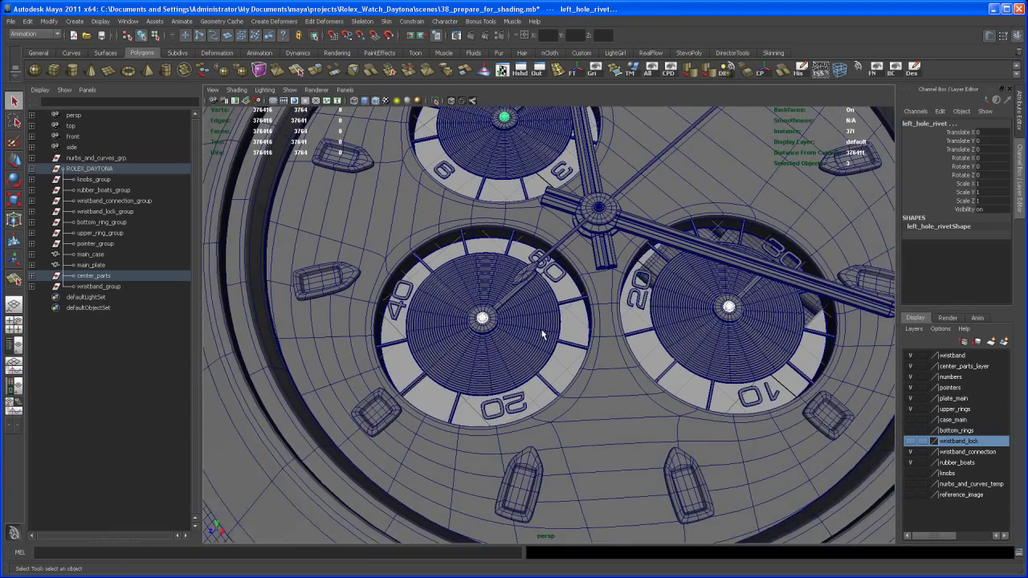
right_click_drag(542, 331, 560, 352, "alt")
left_click(570, 346)
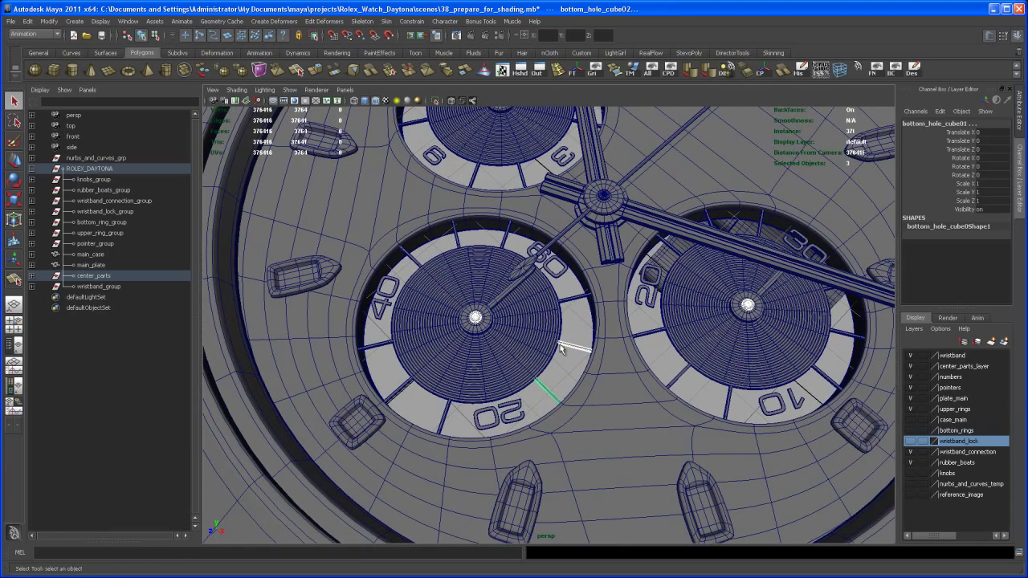
left_click(570, 298)
left_click(507, 241)
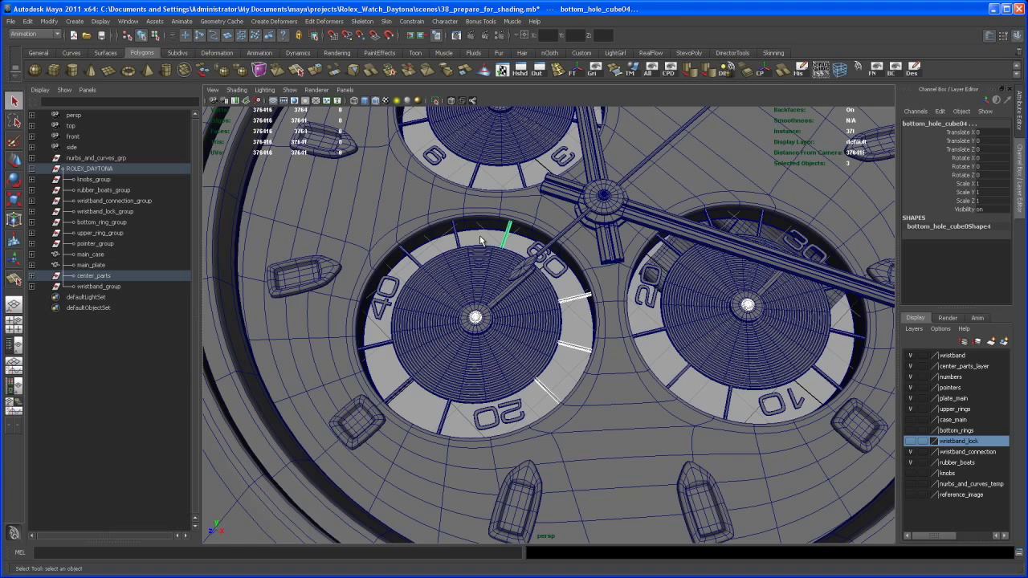
left_click(457, 236)
left_click(410, 266)
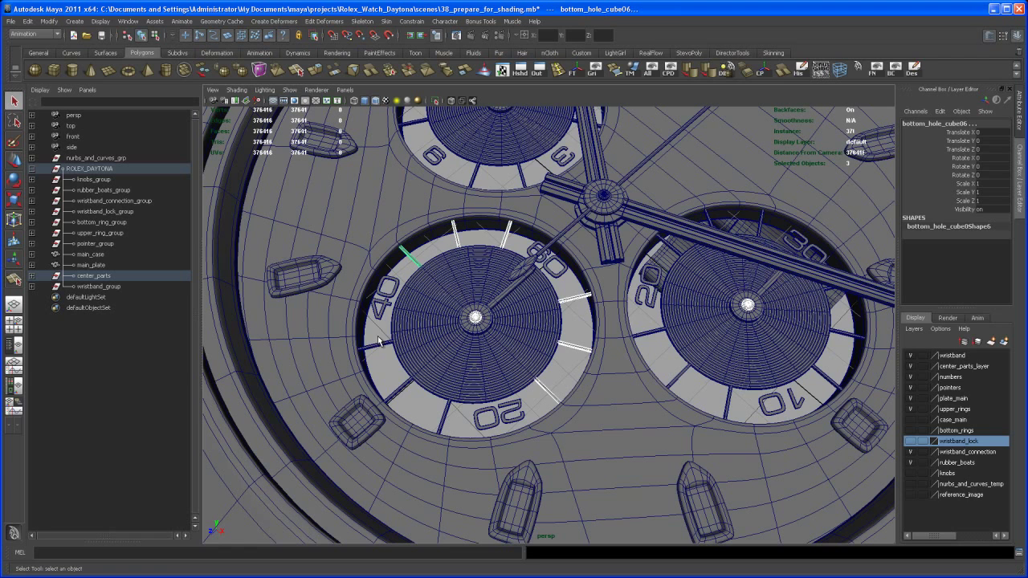
left_click(447, 410, "shift")
Add all the tick marks of the 10-20-30 subdial to the selection, including those near the hand.
middle_click_drag(713, 356, 596, 356, "alt")
left_click(533, 340)
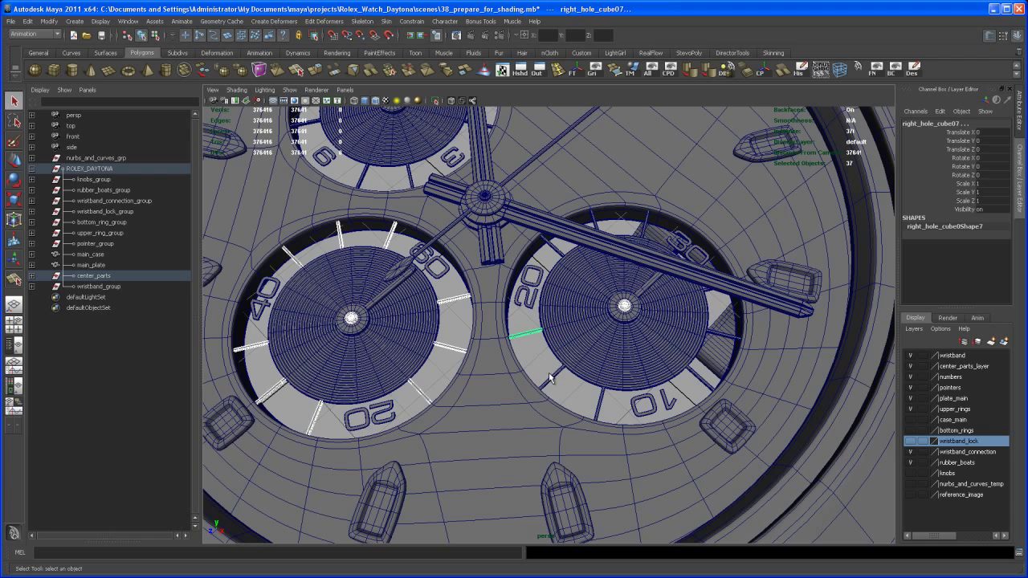
left_click(599, 405)
left_click(702, 378)
middle_click_drag(702, 364, 656, 335, "alt")
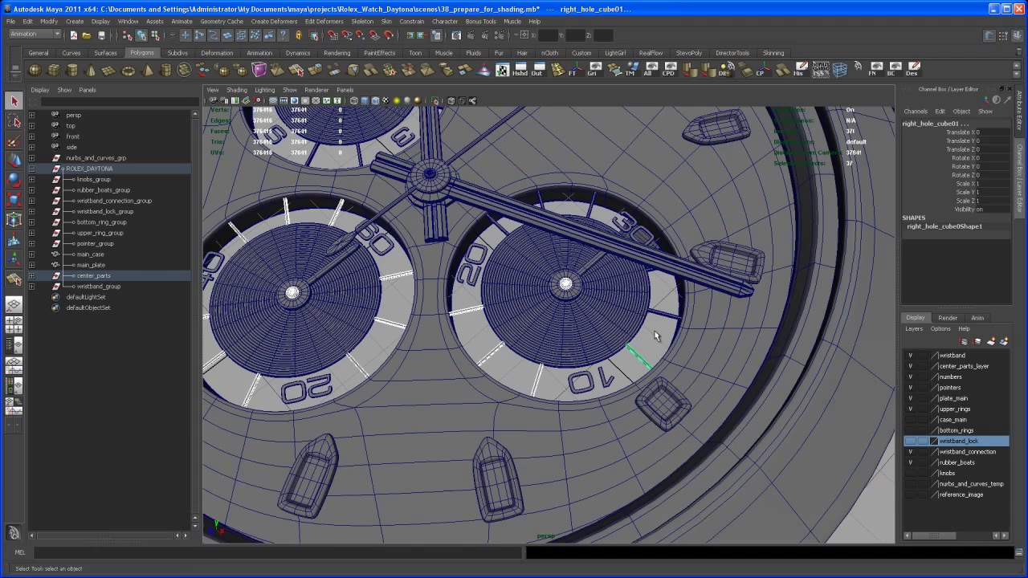
left_click(666, 319, "shift")
left_click_drag(666, 319, 654, 358, "alt")
right_click_drag(607, 277, 618, 324, "alt")
middle_click_drag(618, 325, 609, 318, "alt")
left_click(600, 303)
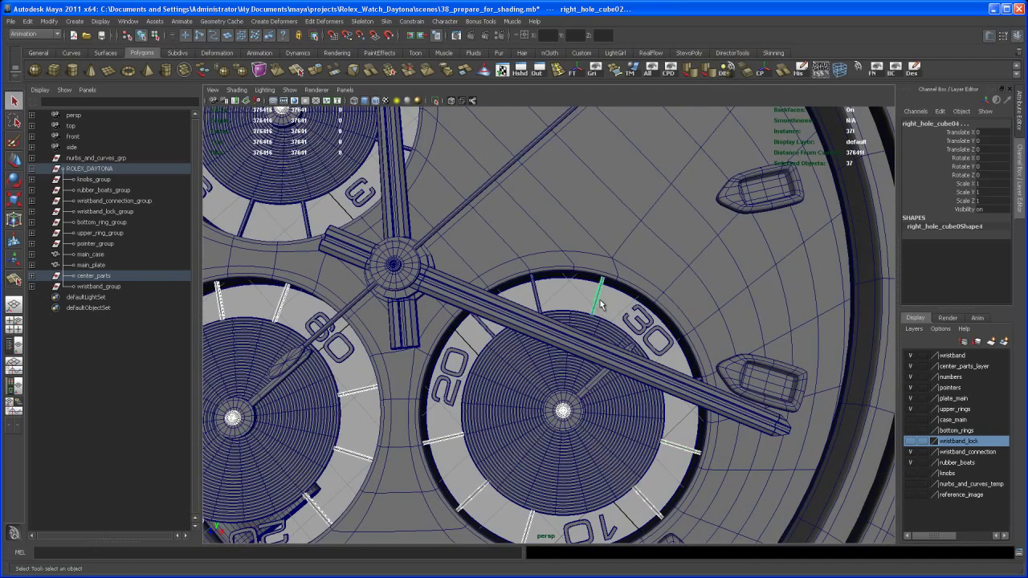
left_click(536, 298)
middle_click_drag(537, 297, 579, 273, "alt")
left_click(547, 274)
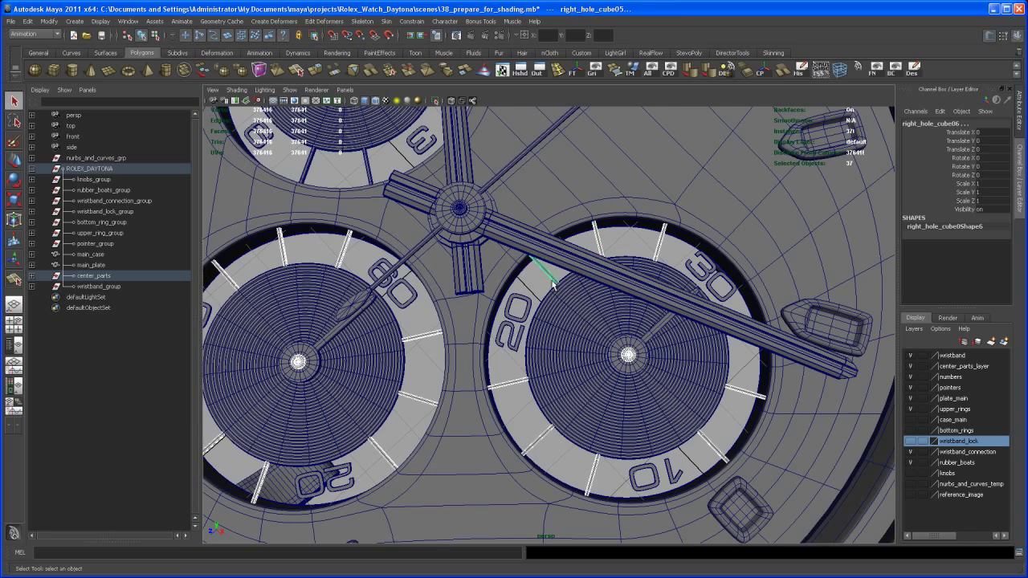
Add the tick marks around the 3-6-9-12 subdial to the selection.
right_click_drag(547, 275, 485, 314, "alt")
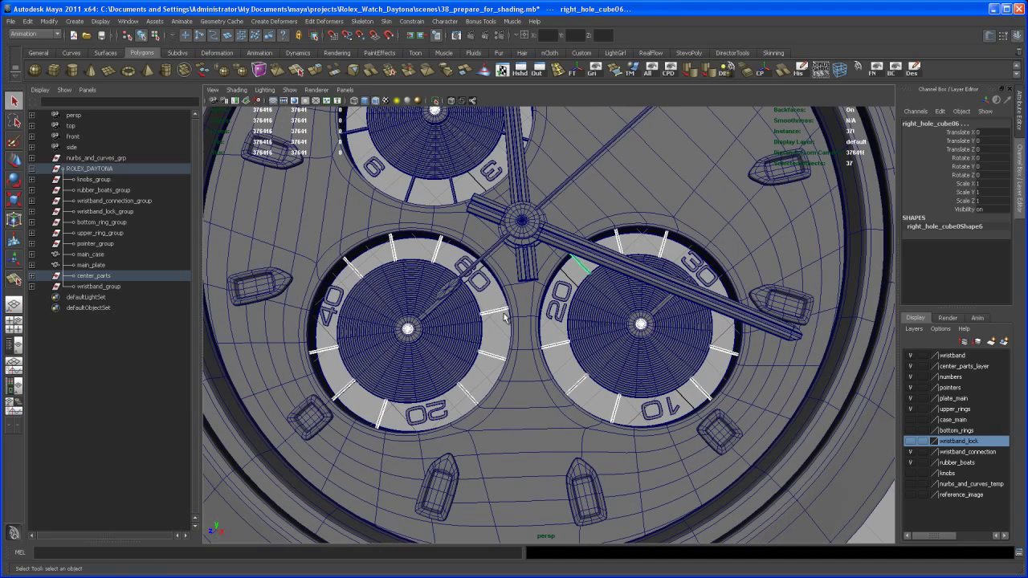
right_click_drag(512, 308, 498, 312, "alt")
mouse_move(498, 312)
middle_mouse_down("alt")
mouse_move(497, 293)
mouse_move(500, 347)
mouse_move(513, 341)
mouse_move(500, 330)
middle_mouse_up("alt")
left_click_drag(498, 330, 537, 308, "alt")
right_click_drag(538, 308, 543, 260, "alt")
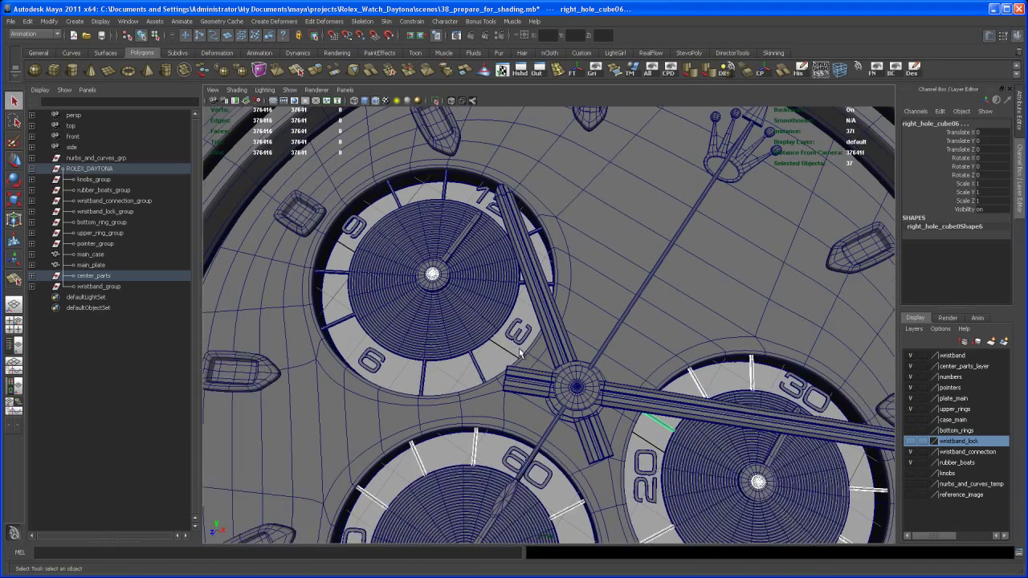
middle_click_drag(542, 259, 538, 282, "alt")
left_click(528, 255)
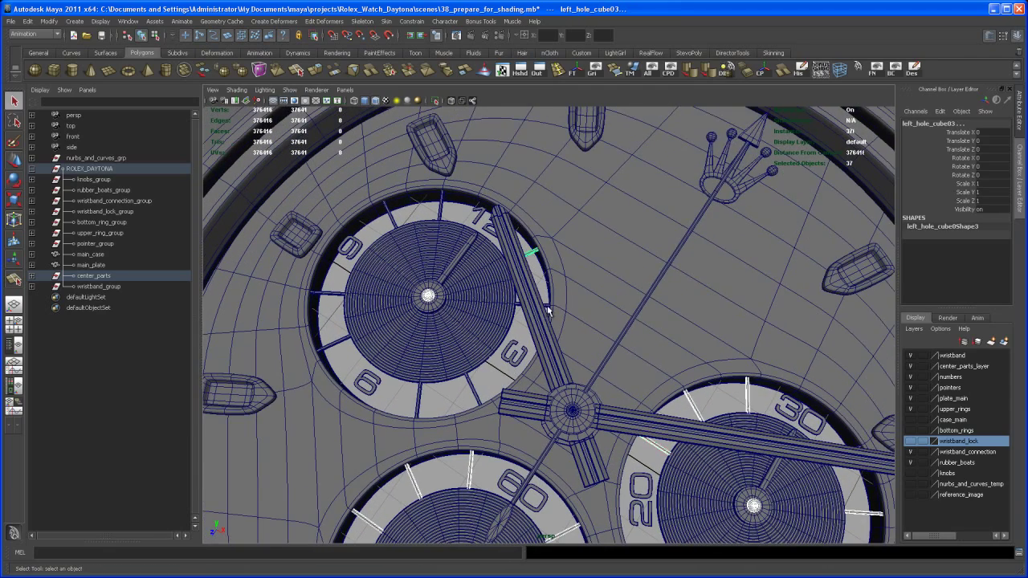
left_click_drag(514, 328, 504, 277, "alt")
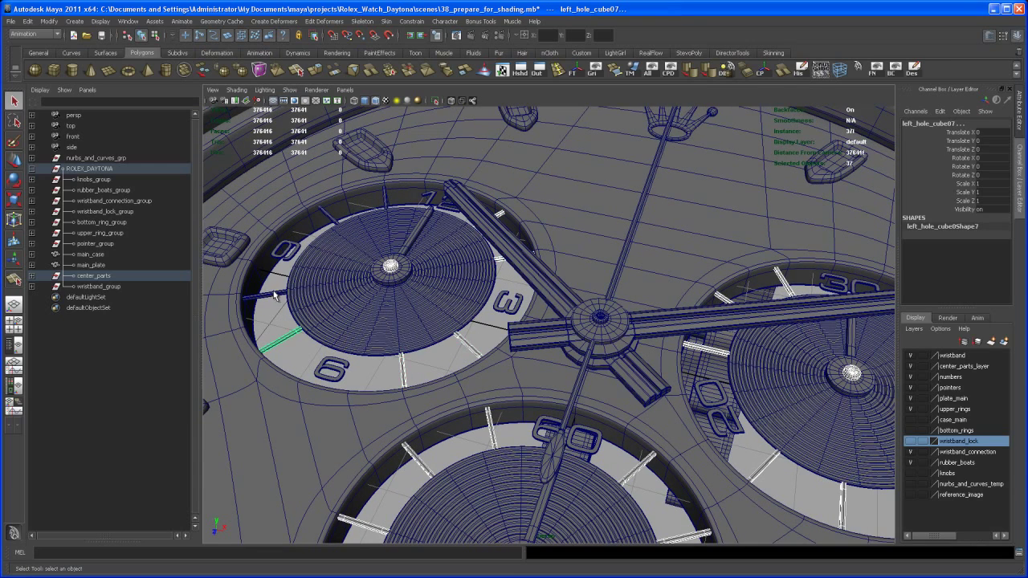
left_click_drag(313, 292, 354, 302, "alt")
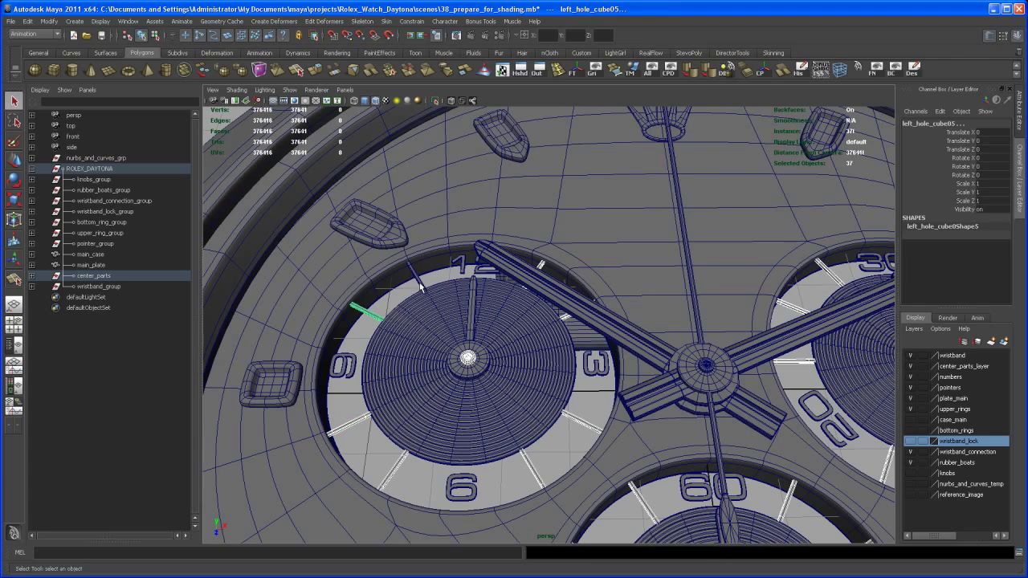
Add the central rivet that holds the watch hands to the selection.
scroll(506, 299, "down", 6)
left_click_drag(554, 393, 528, 351, "alt")
right_click_drag(527, 351, 551, 413, "alt")
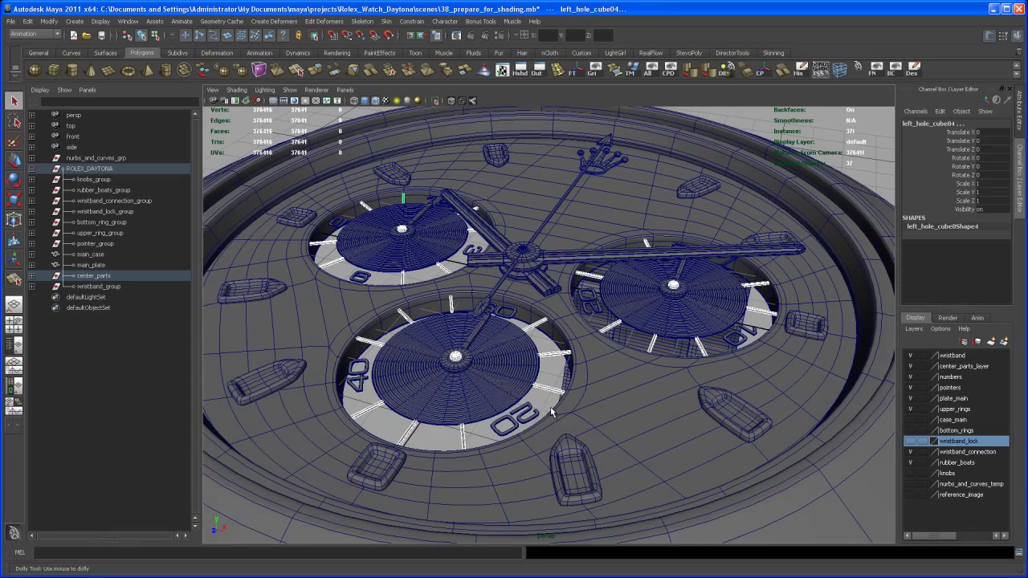
left_click(524, 252)
scroll(610, 330, "down", 8)
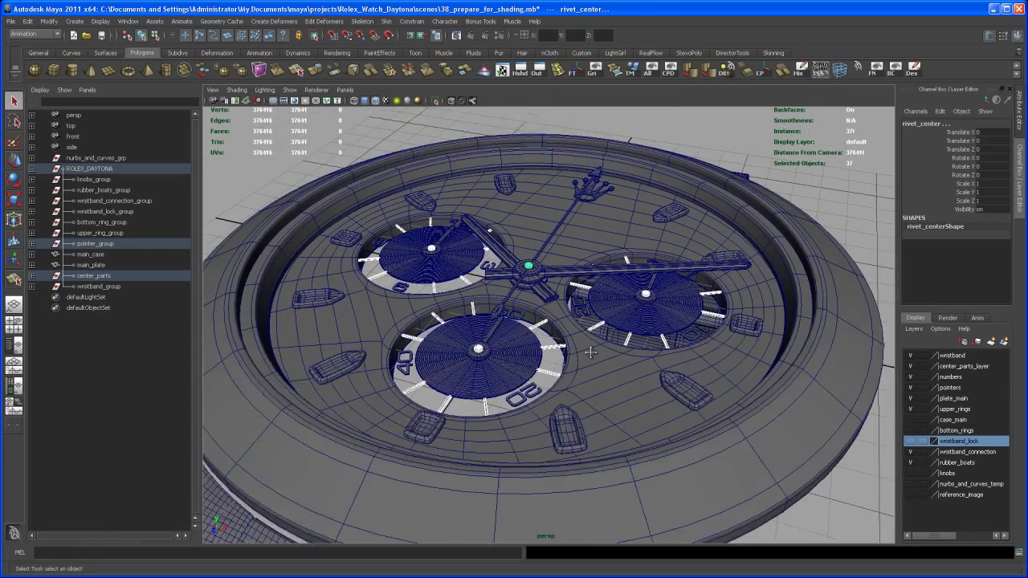
Assign the existing chrome_shader_main material to the selected rivets and subdial tick marks.
left_click_drag(585, 360, 560, 404, "alt")
middle_click_drag(560, 404, 584, 334, "alt")
left_click_drag(584, 334, 589, 409, "alt")
scroll(587, 404, "down", 6)
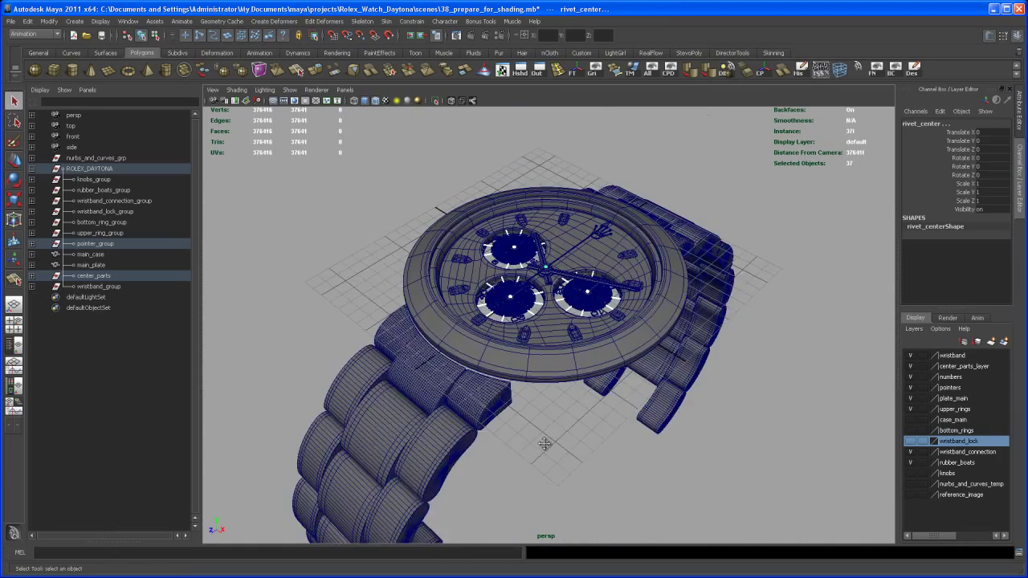
left_click_drag(550, 439, 583, 464, "alt")
scroll(583, 463, "up", 4)
middle_click_drag(533, 389, 573, 441, "alt")
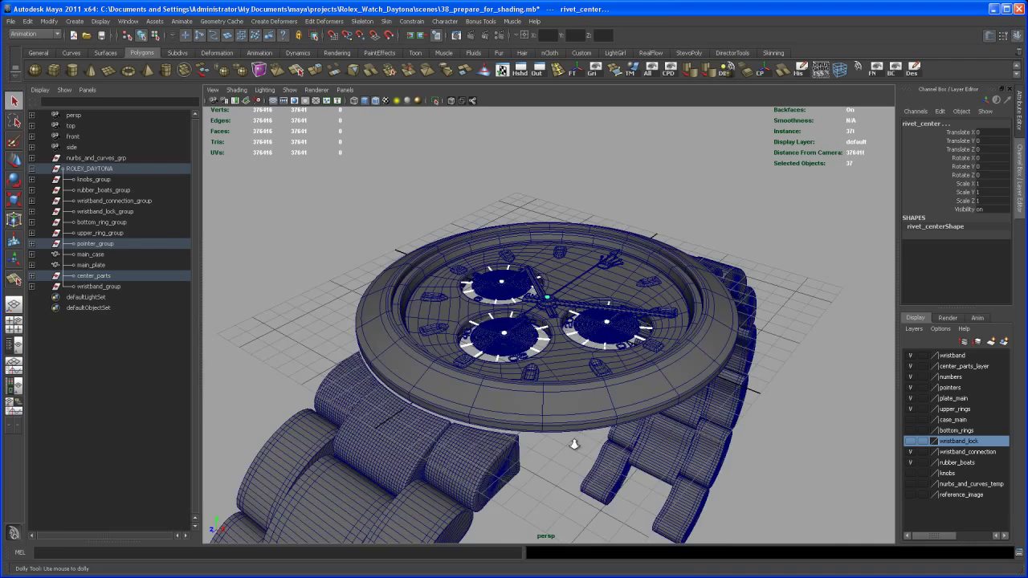
right_click_drag(574, 441, 663, 486, "alt")
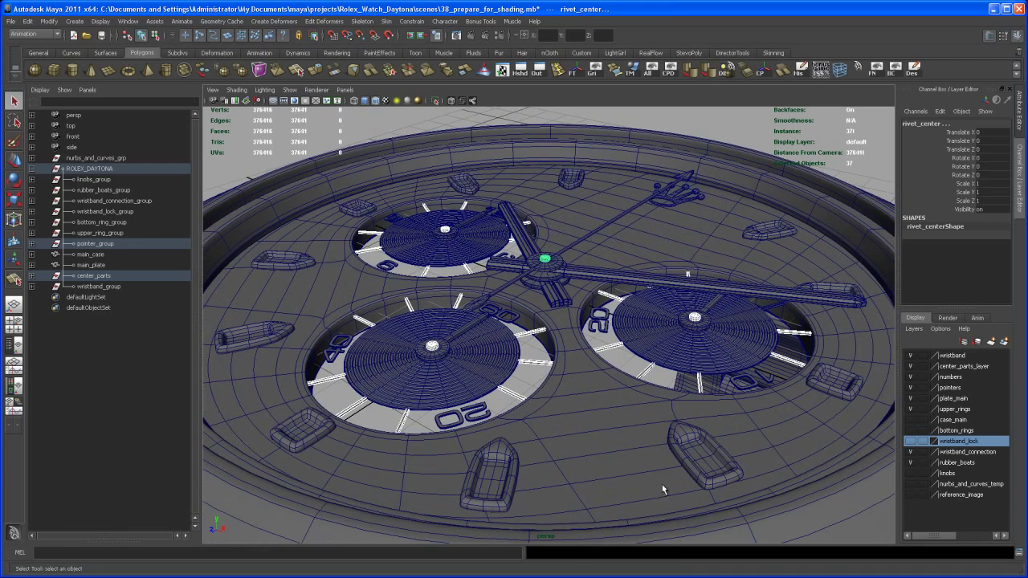
right_click(537, 363)
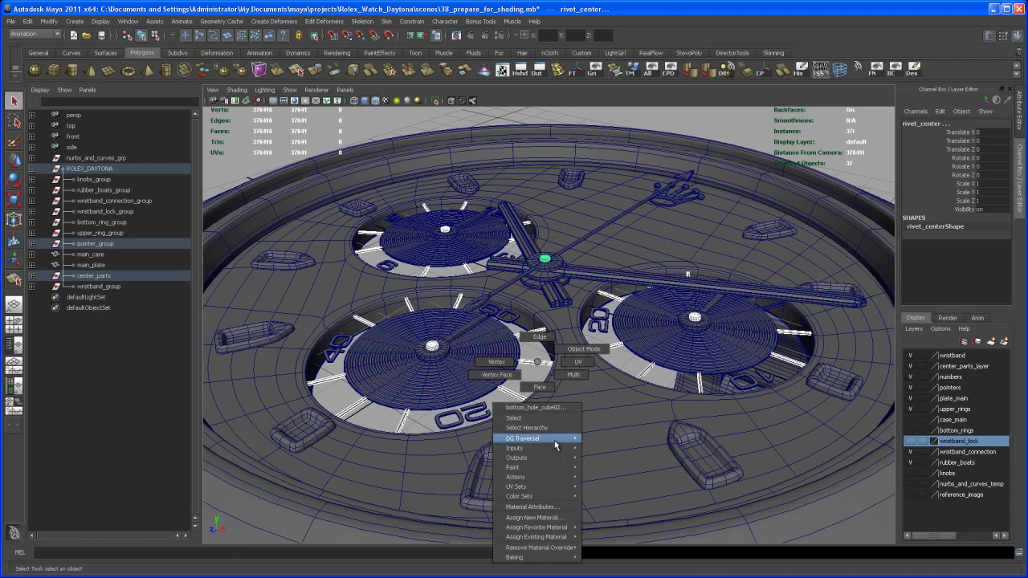
mouse_move(557, 536)
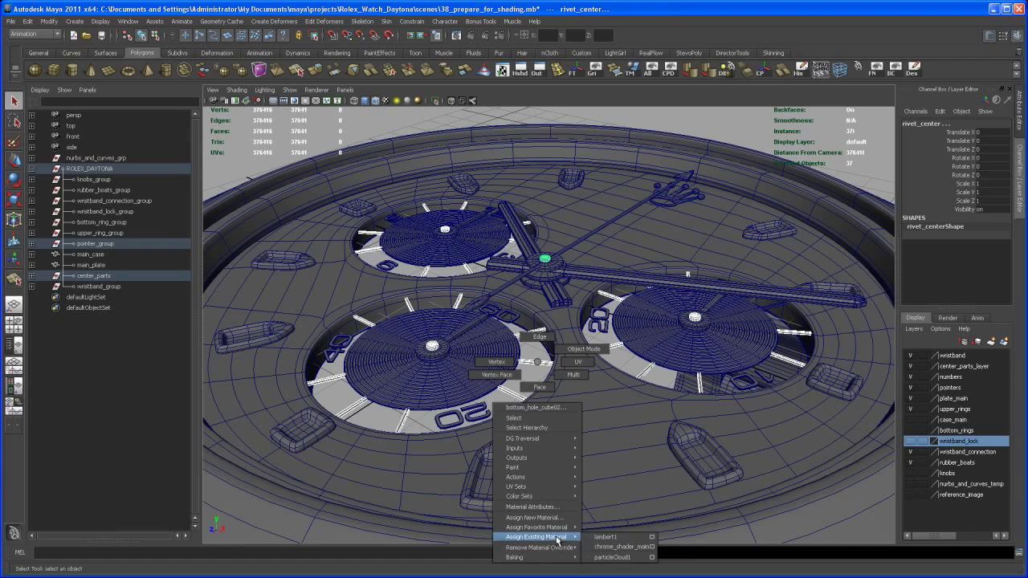
left_click(612, 550)
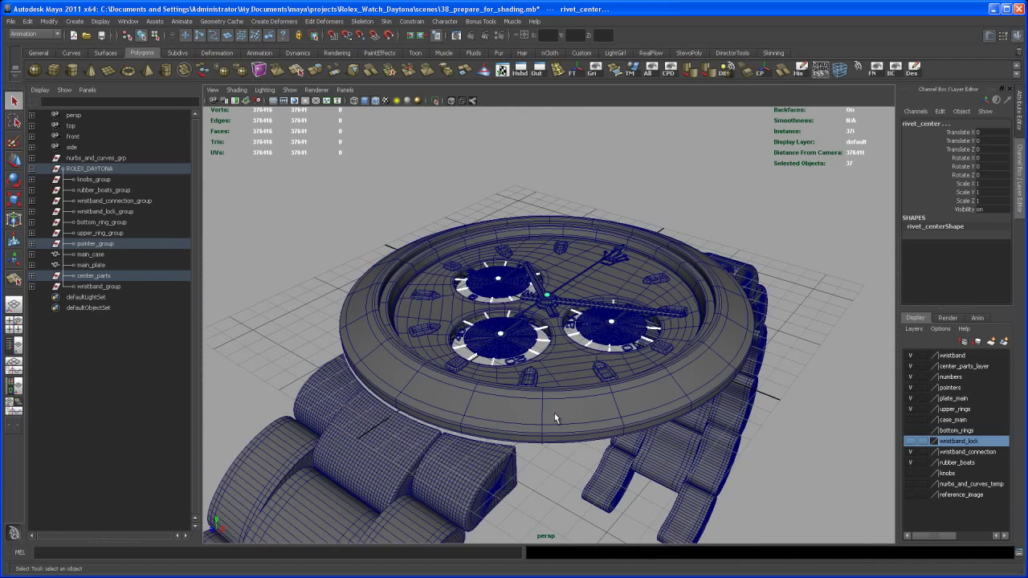
Clear the selection, select all objects on the numbers layer and assign the existing chrome_shader_main material to them.
left_click(553, 461)
scroll(537, 445, "up", 5)
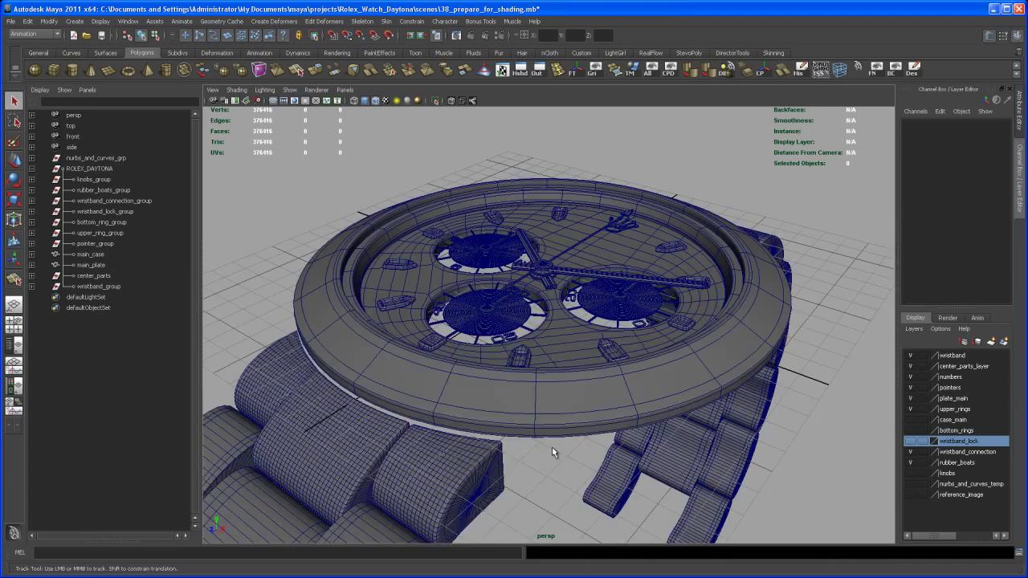
left_click_drag(539, 440, 542, 398, "alt")
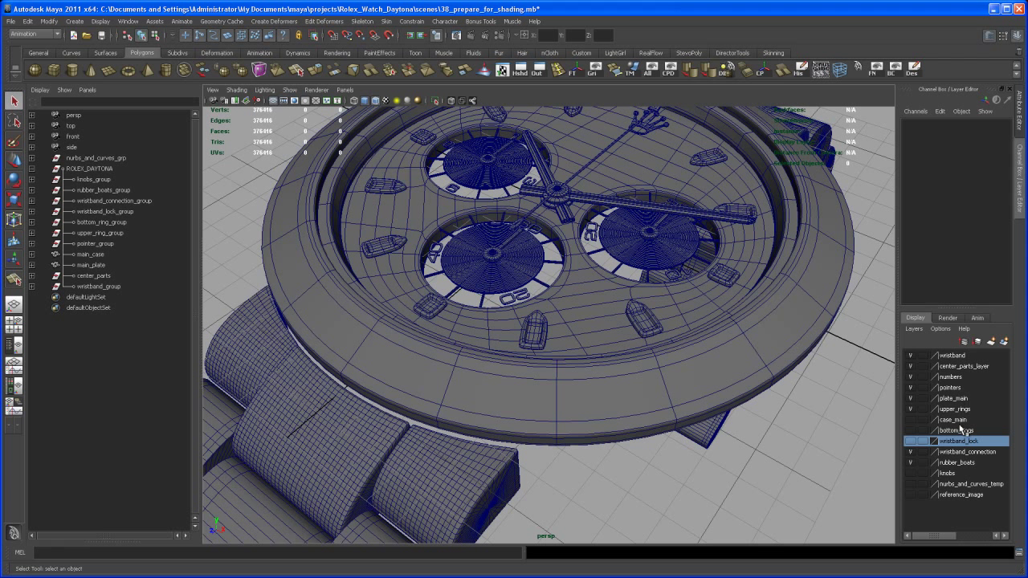
left_click(951, 378)
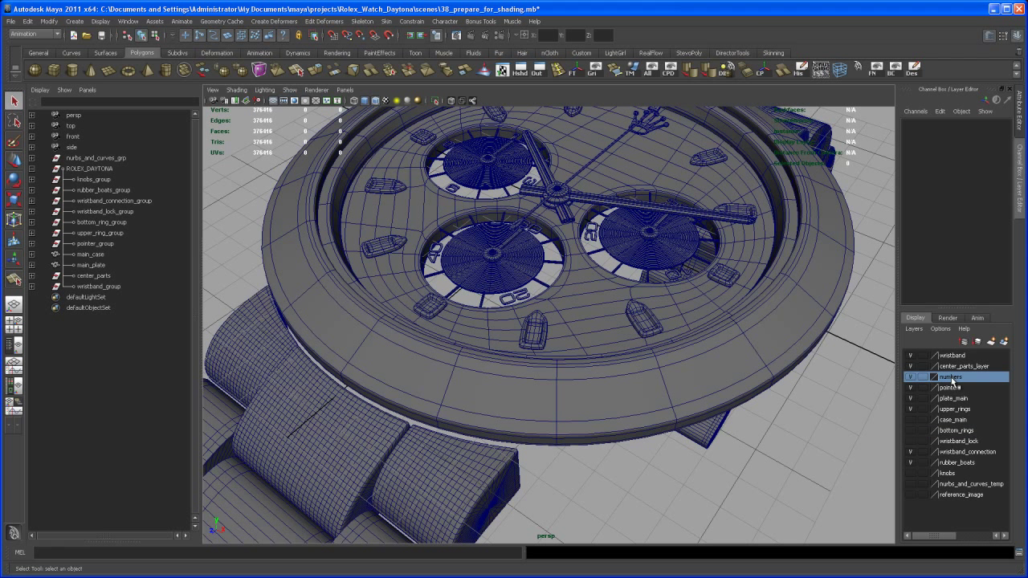
right_click(953, 380)
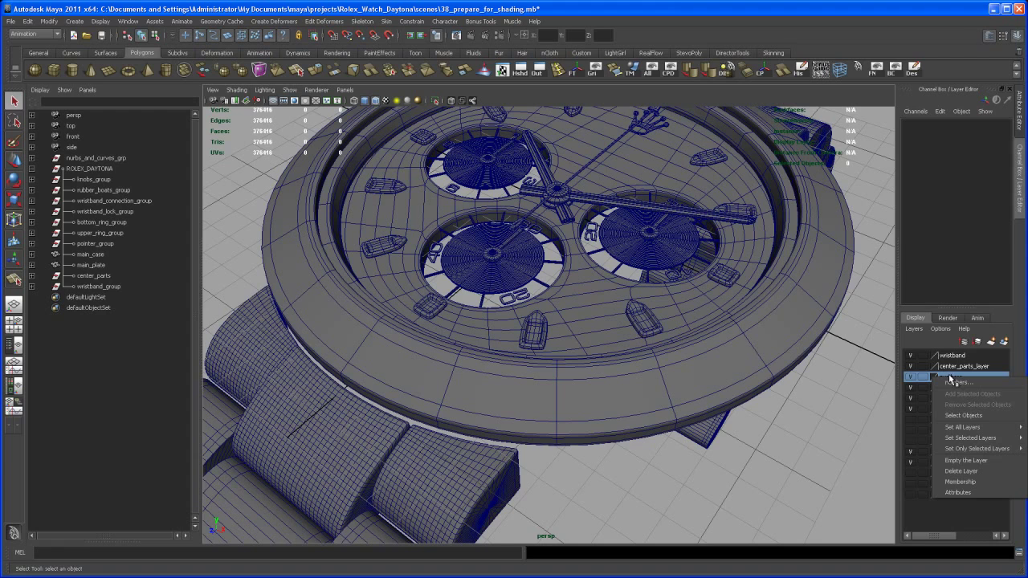
left_click(964, 416)
left_click_drag(858, 352, 754, 397, "alt")
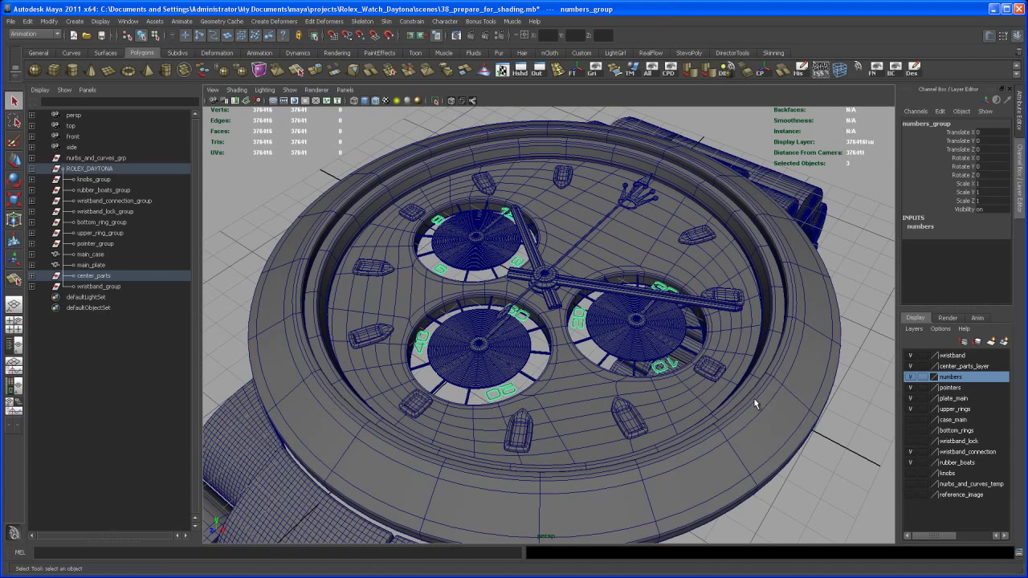
right_click_drag(675, 367, 748, 552)
left_click_drag(730, 481, 762, 437, "alt")
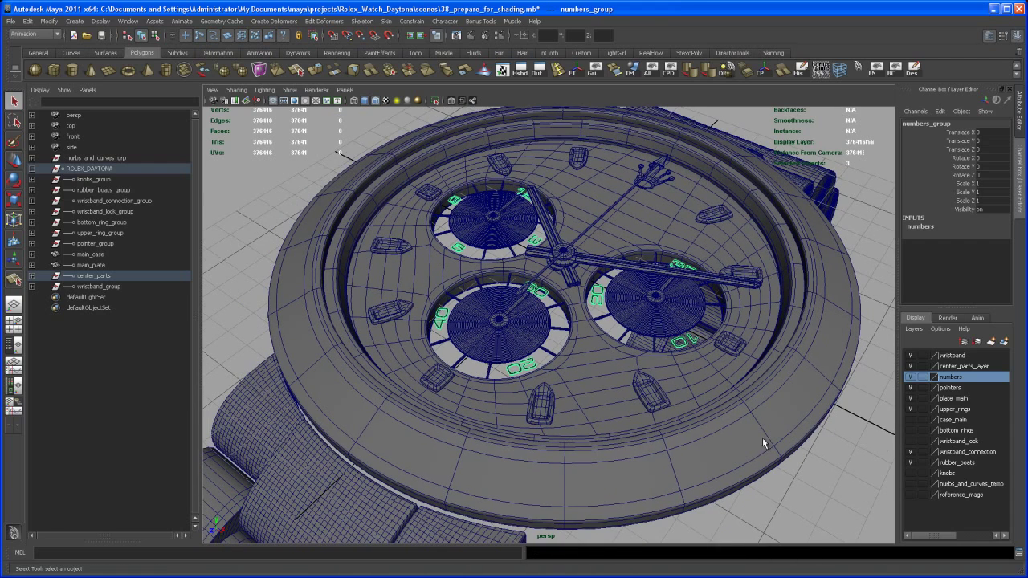
Hide the numbers layer.
left_click(910, 377)
right_click_drag(819, 404, 701, 419, "alt")
left_click_drag(701, 419, 664, 466, "alt")
right_click_drag(663, 466, 669, 477, "alt")
left_click_drag(668, 478, 659, 482, "alt")
right_click_drag(659, 482, 655, 479, "alt")
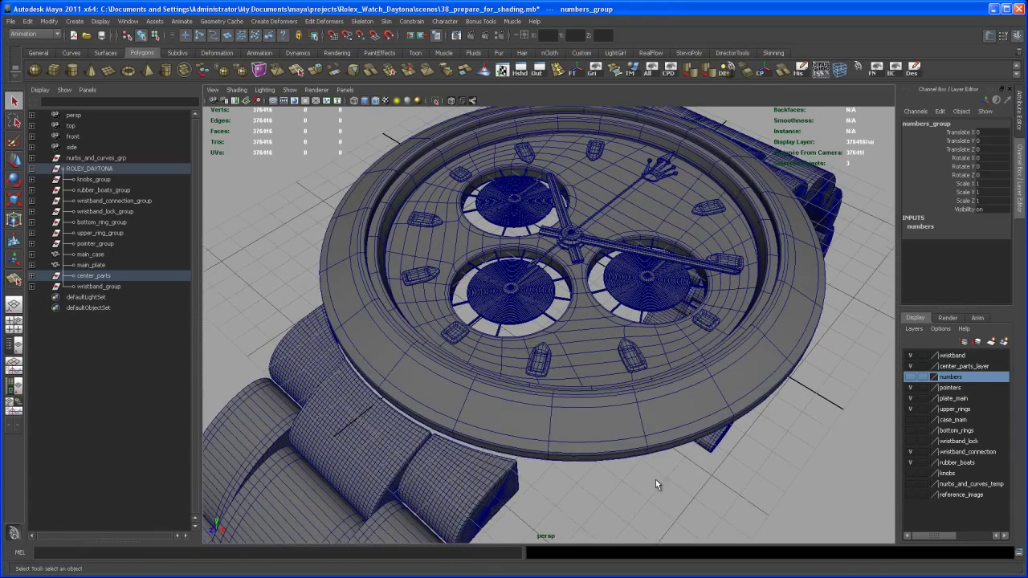
scroll(655, 480, "up", 5)
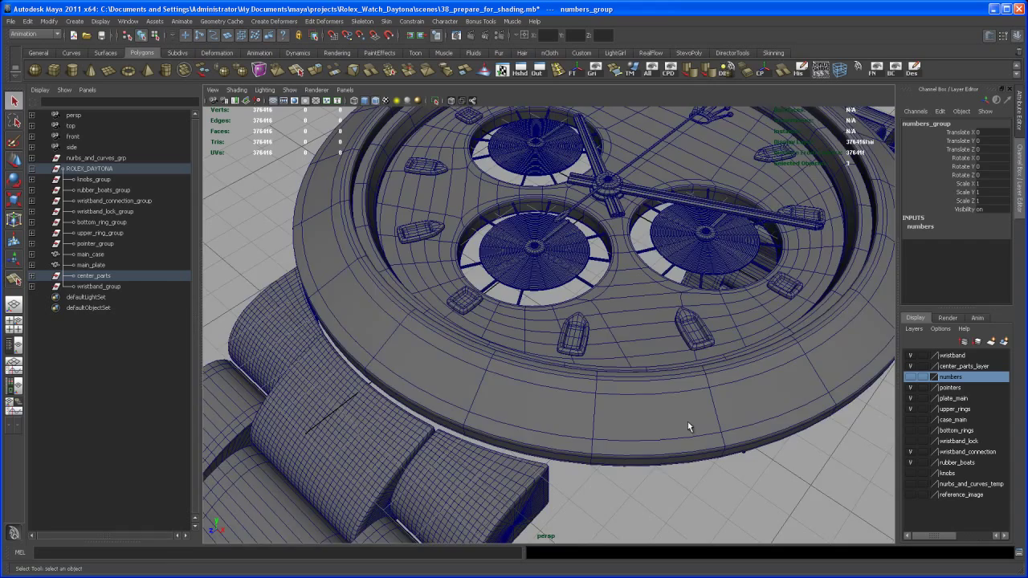
Select the middle links of the wristband on both sides of the watch, including the connection pieces next to the case.
right_click_drag(688, 422, 596, 443, "alt")
left_click_drag(595, 444, 545, 327, "alt")
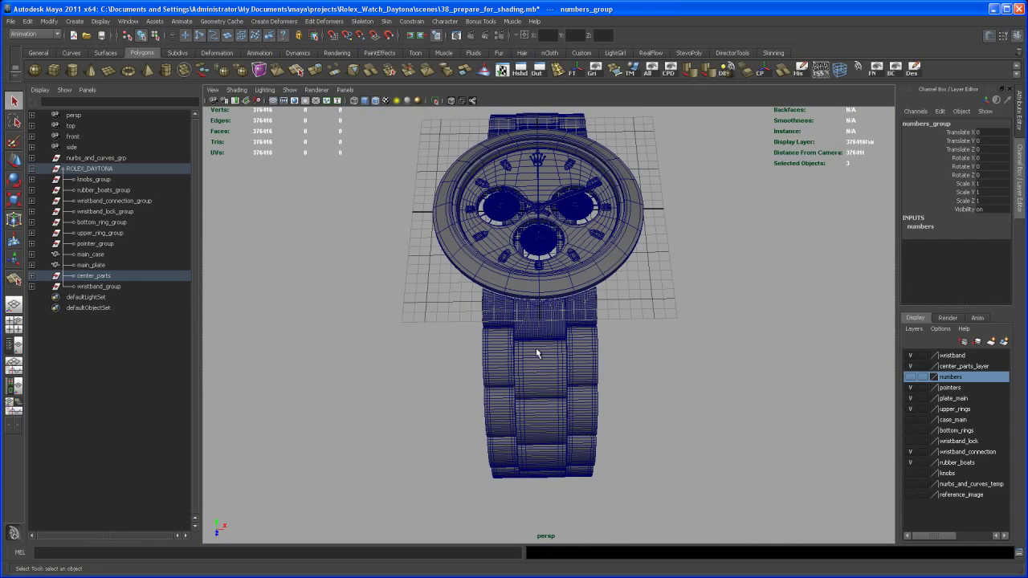
left_click_drag(538, 347, 539, 444, "alt")
left_click_drag(540, 514, 514, 478)
left_click_drag(659, 422, 526, 402, "alt")
middle_click_drag(566, 375, 576, 417, "alt")
left_click_drag(586, 409, 543, 378, "alt")
left_click(576, 303, "shift")
left_click_drag(576, 303, 634, 389, "alt")
Assign the existing chrome_shader_main material to the selected middle wristband links and clear the selection.
right_click(511, 349)
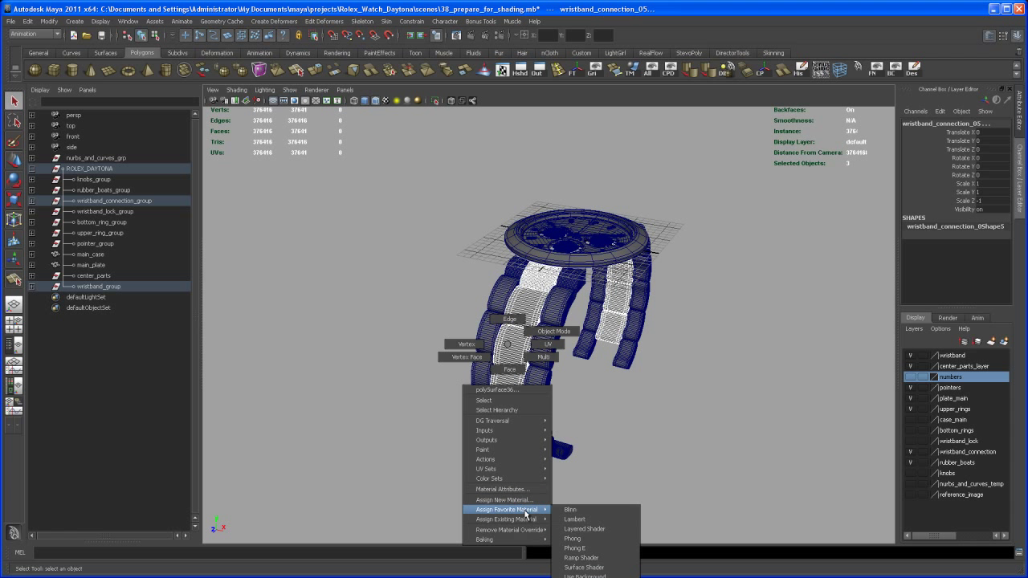
mouse_move(531, 521)
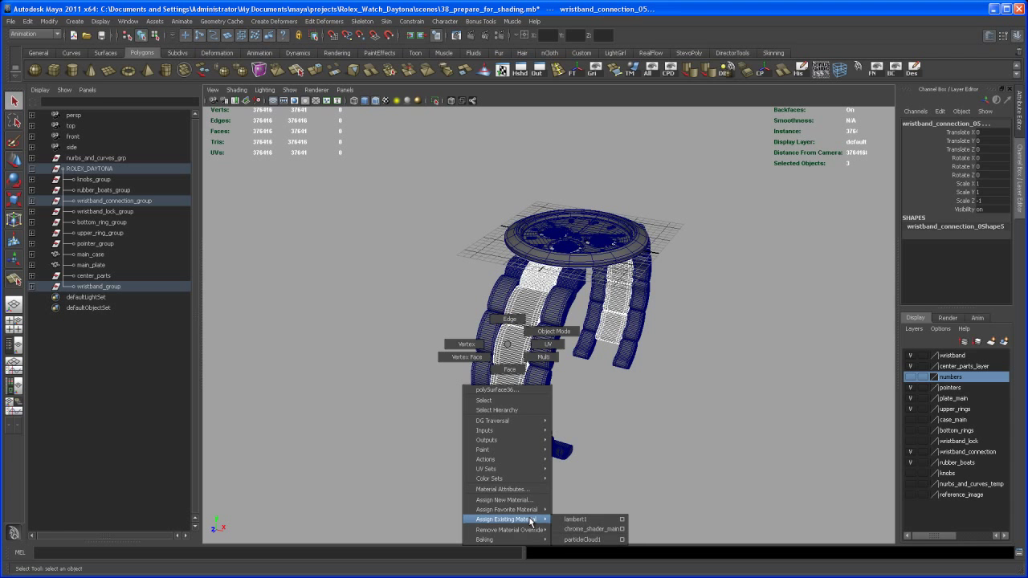
left_click(590, 531)
left_click_drag(587, 493, 587, 425, "alt")
left_click(619, 437)
Examine the middle and side links of the wristband from several angles to compare their shading.
right_click_drag(586, 424, 600, 423, "alt")
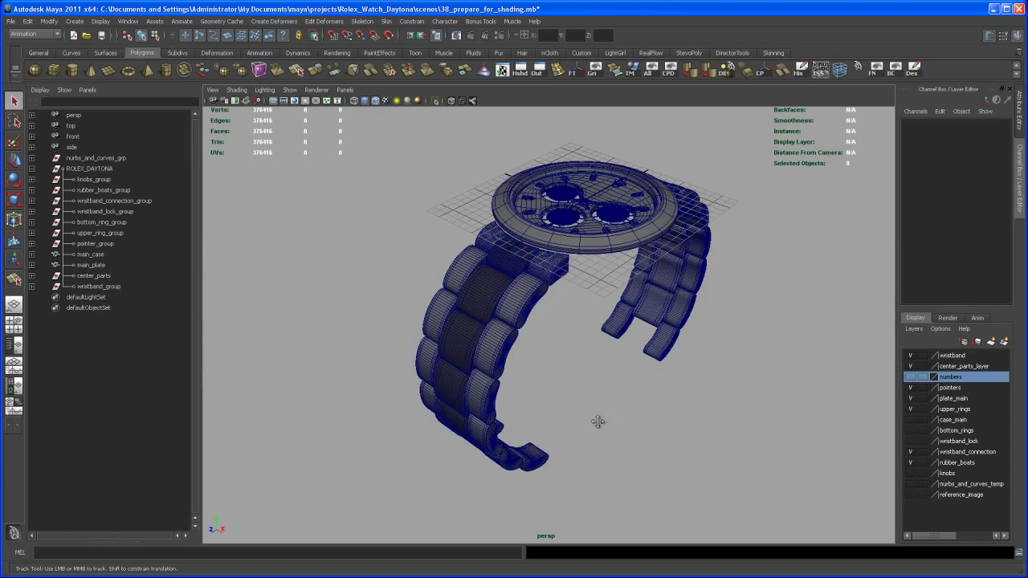
middle_click_drag(599, 422, 577, 470, "alt")
left_click_drag(577, 471, 574, 460, "alt")
middle_click_drag(573, 460, 566, 451, "alt")
left_click_drag(566, 450, 602, 431, "alt")
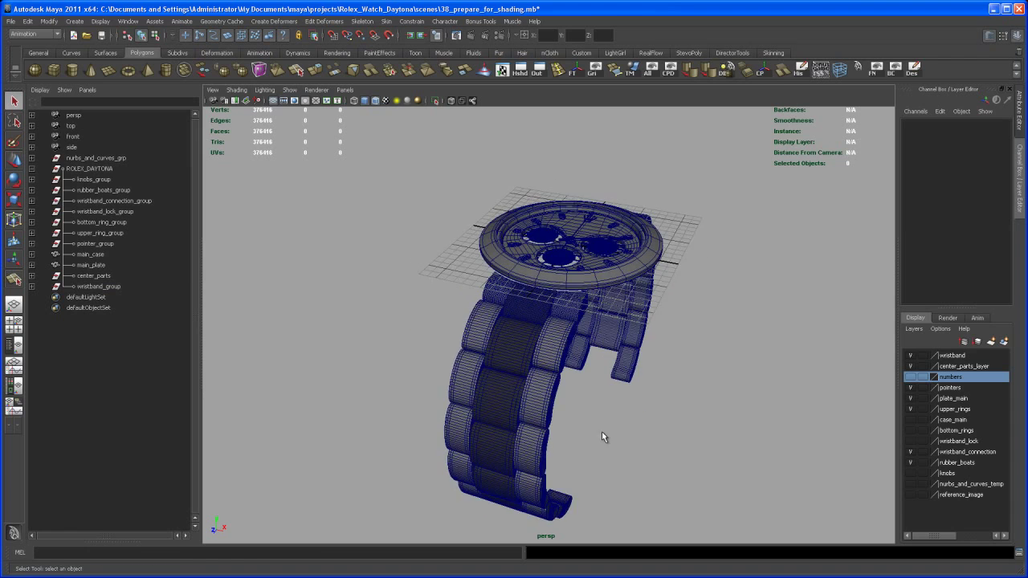
right_click_drag(602, 432, 608, 430, "alt")
middle_click_drag(607, 430, 575, 425, "alt")
left_click_drag(575, 426, 580, 434, "alt")
right_click_drag(581, 434, 584, 428, "alt")
left_click_drag(585, 425, 558, 368, "alt")
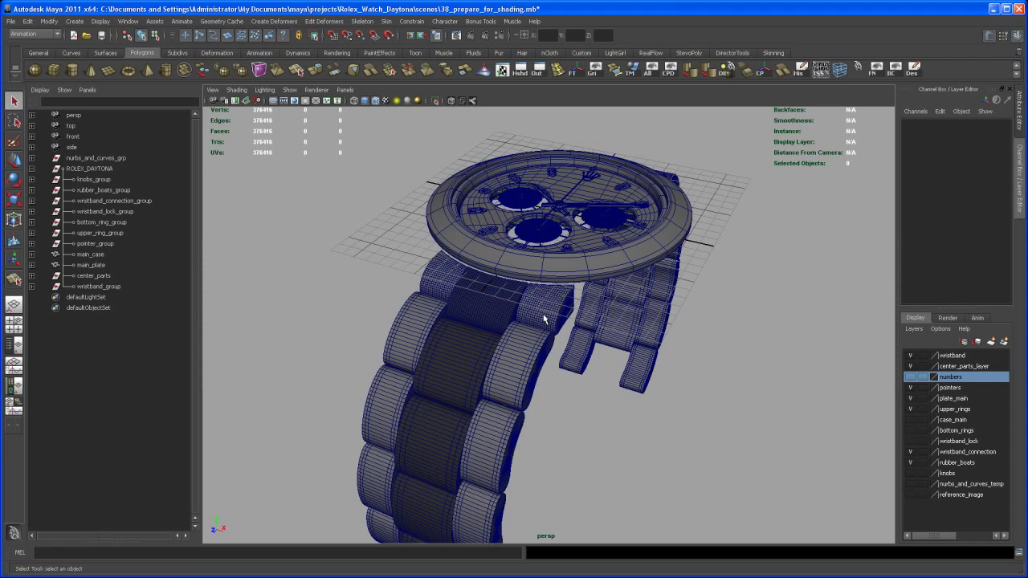
left_click_drag(499, 433, 497, 374, "alt")
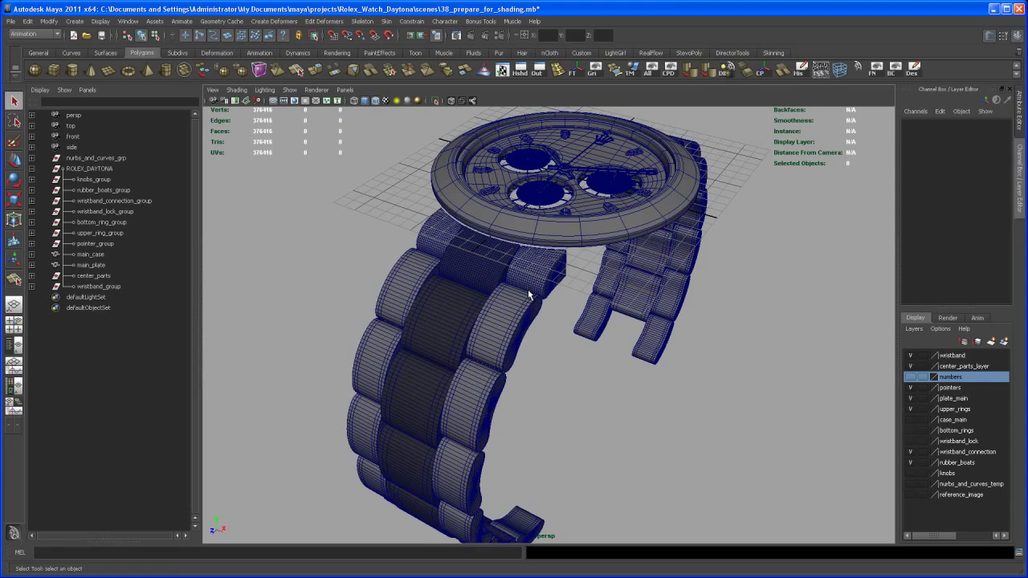
middle_click_drag(514, 347, 486, 387, "alt")
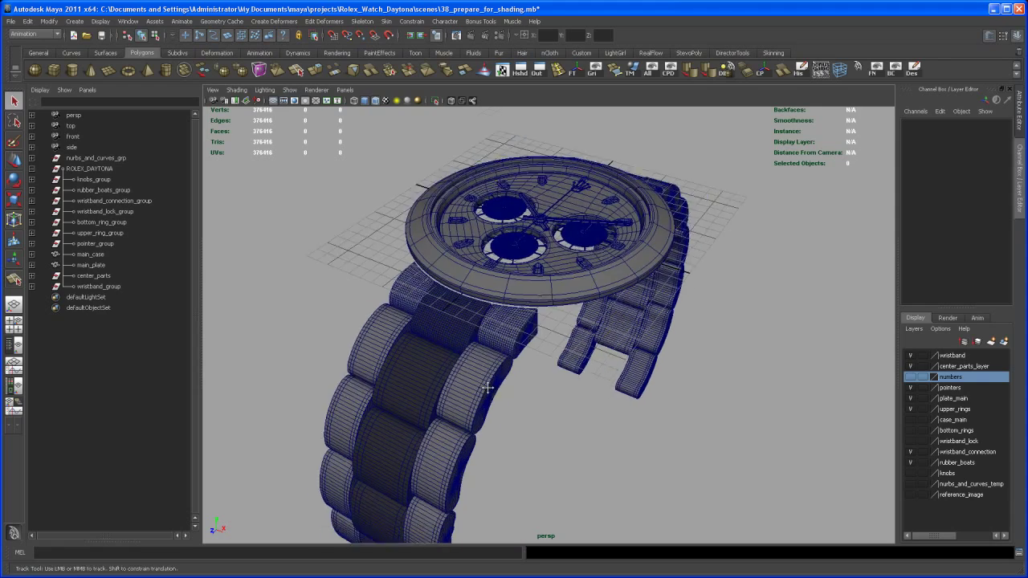
mouse_move(486, 386)
left_mouse_down("alt")
mouse_move(514, 379)
mouse_move(493, 369)
left_mouse_up("alt")
Select the outer_ring and inner_ring around the dial to examine them, and clear the selection.
right_click_drag(494, 368, 540, 360, "alt")
middle_click_drag(539, 360, 513, 376, "alt")
left_click_drag(513, 376, 526, 434, "alt")
middle_click_drag(526, 433, 521, 422, "alt")
right_click_drag(522, 423, 514, 406, "alt")
mouse_move(514, 406)
middle_mouse_down("alt")
mouse_move(506, 419)
mouse_move(500, 406)
middle_mouse_up("alt")
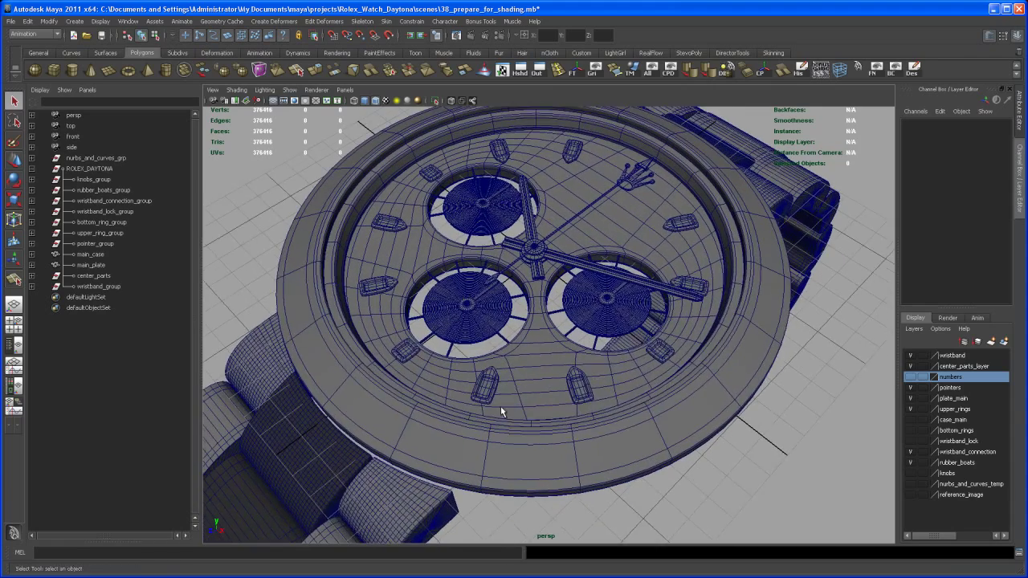
right_click_drag(506, 406, 516, 431, "alt")
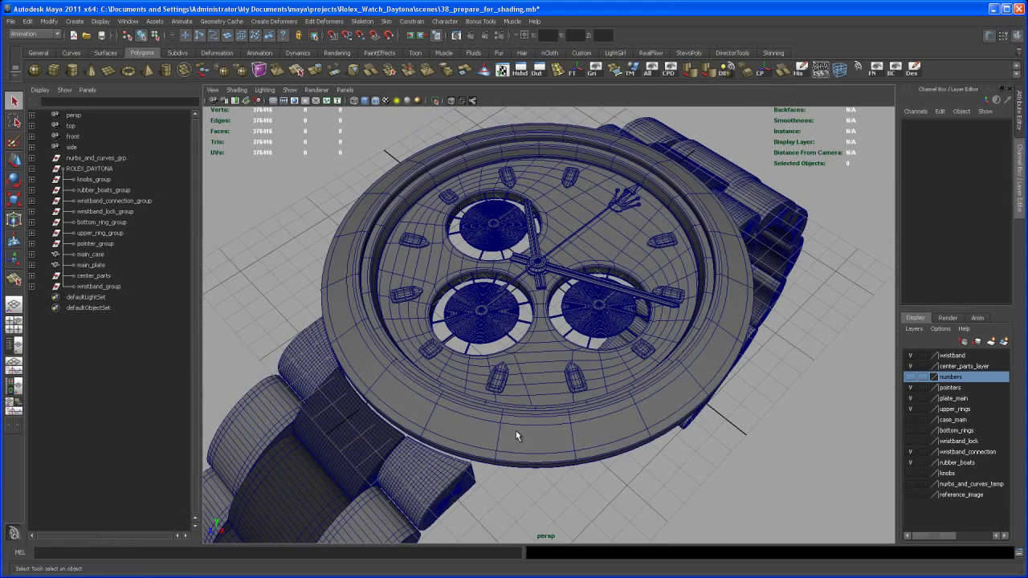
left_click(567, 433)
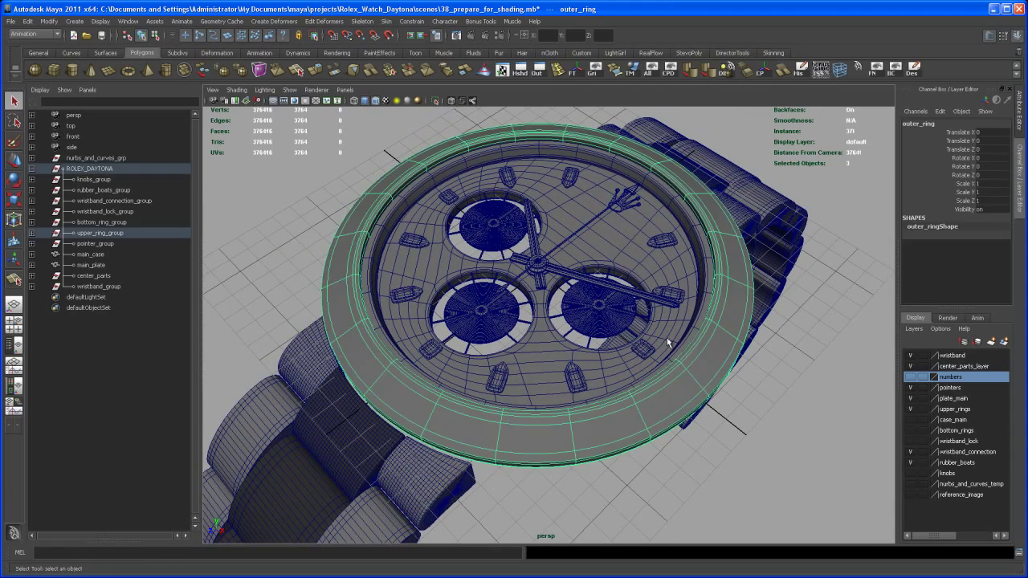
left_click(710, 283)
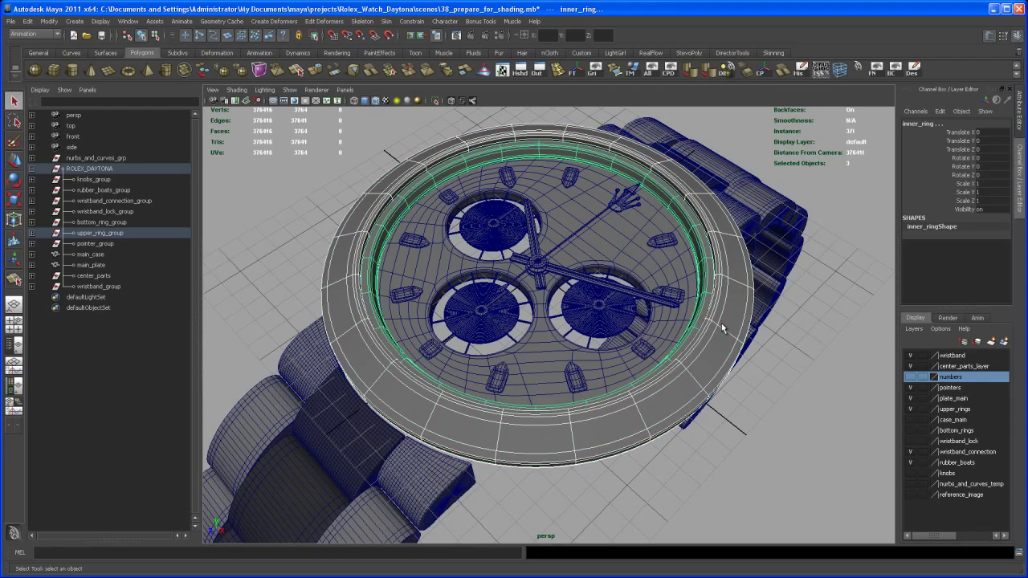
left_click_drag(722, 327, 686, 325, "alt")
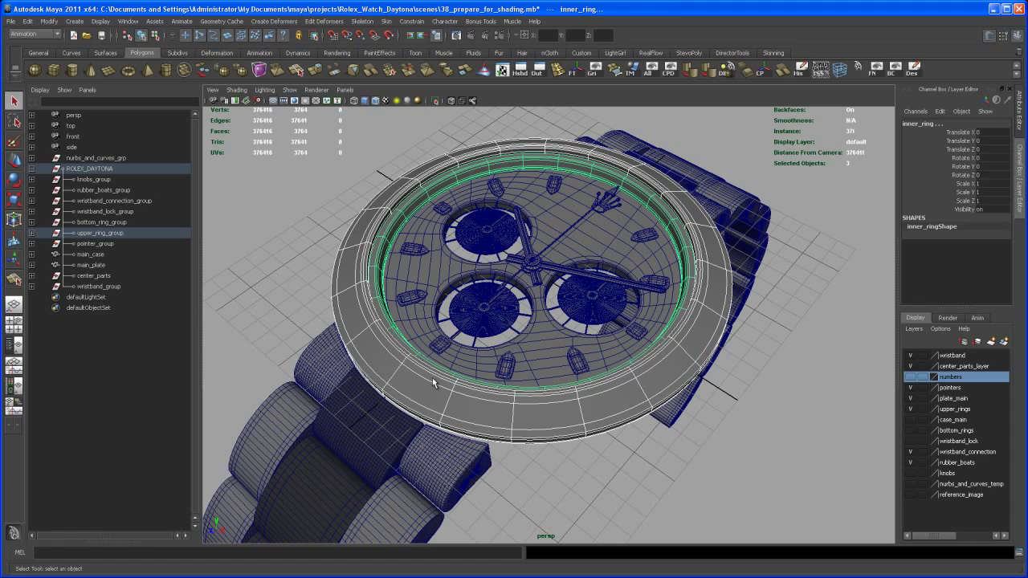
left_click_drag(594, 362, 606, 372, "alt")
left_click(613, 418)
Select only the inner_ring to inspect its faces up close and from a distance, and deselect it.
left_click_drag(593, 428, 617, 412, "alt")
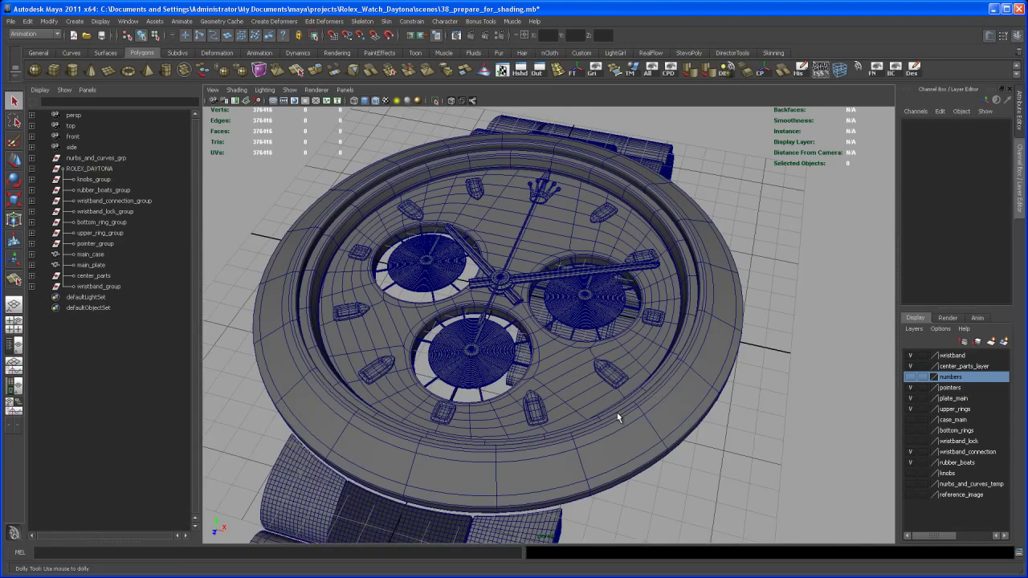
left_click(680, 254)
left_click_drag(680, 254, 540, 191, "alt")
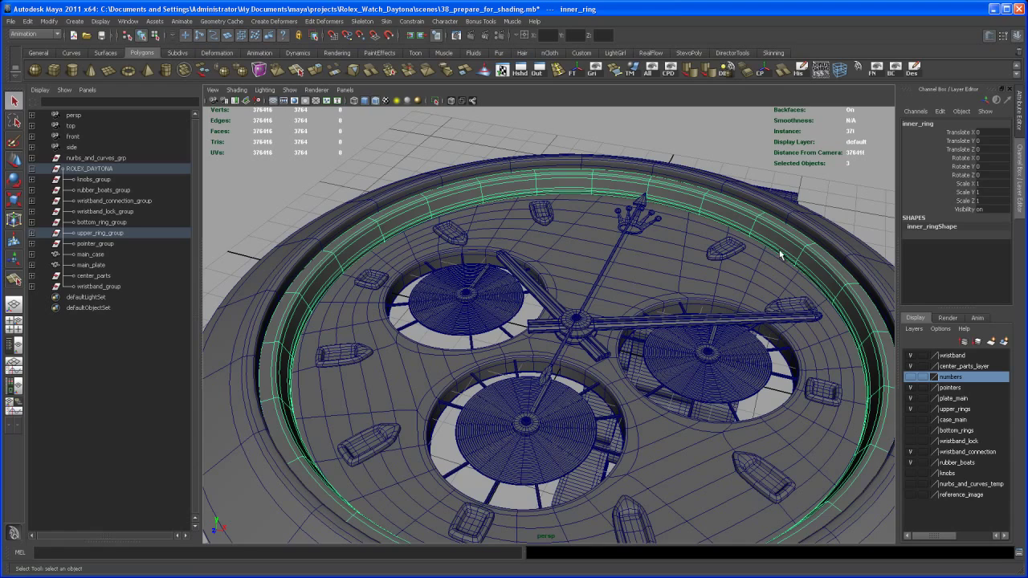
right_click_drag(759, 295, 635, 306, "alt")
left_click_drag(636, 306, 634, 330, "alt")
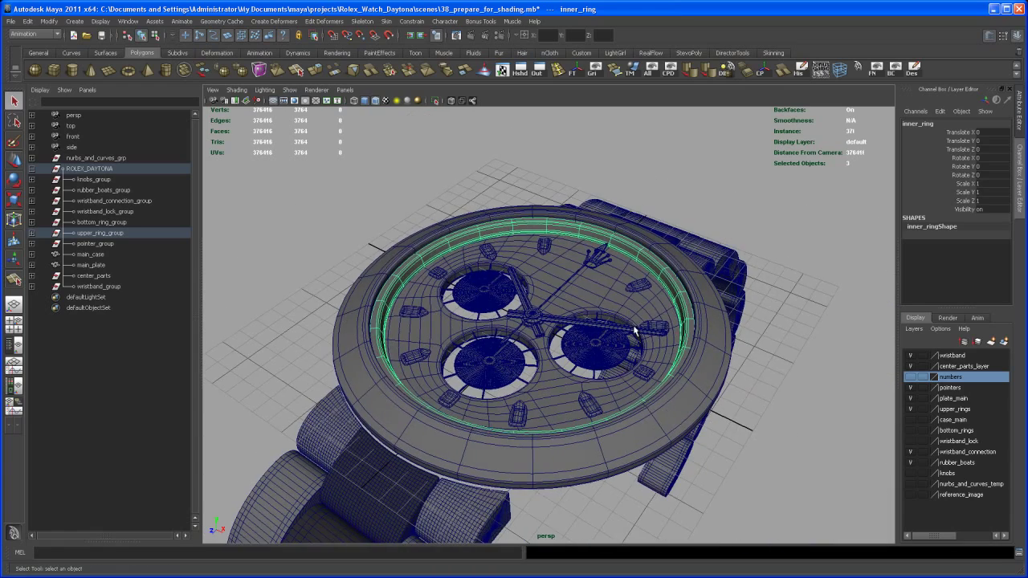
left_click(778, 317)
left_click_drag(779, 316, 675, 317, "alt")
right_click_drag(674, 317, 675, 298, "alt")
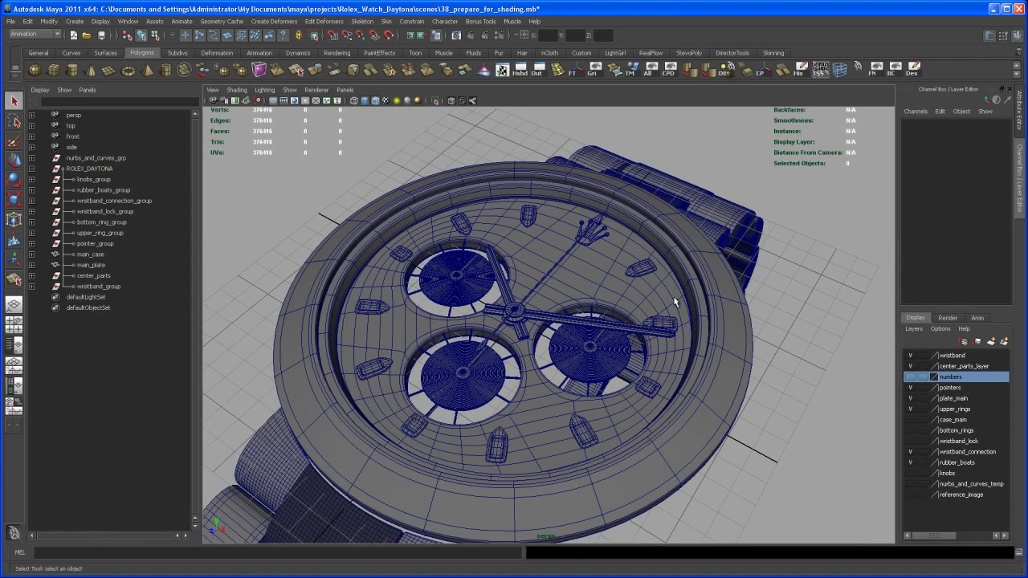
Assign the existing chrome_shader_main material to the Rolex crown logo on the dial and deselect it.
left_click(592, 235)
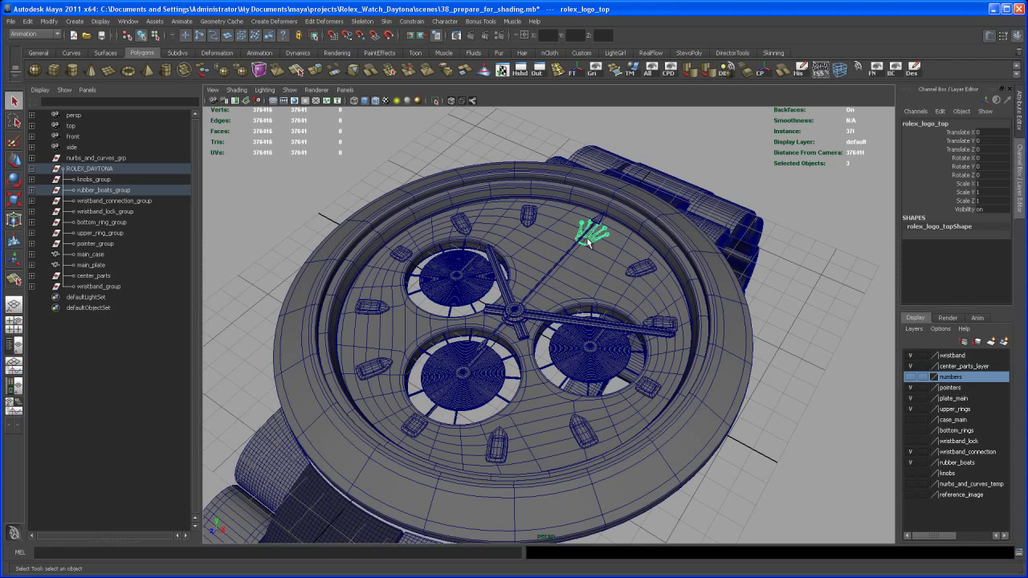
right_click_drag(592, 237, 666, 419)
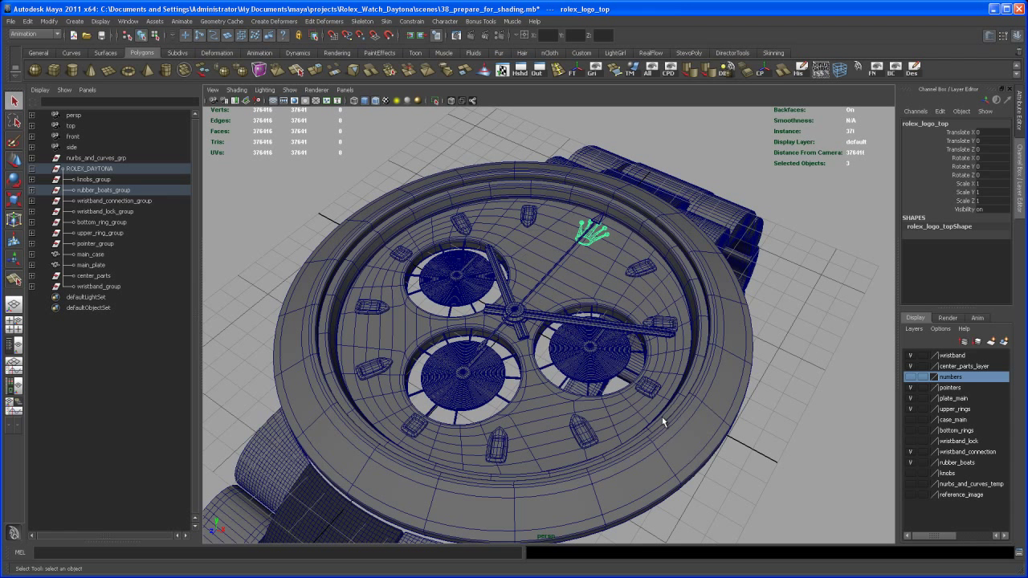
left_click(783, 401)
Select the rubber_boat_02 hour marker, inspect its rim and inner faces up close, and clear the selection.
left_click_drag(693, 387, 682, 384, "alt")
right_click_drag(682, 384, 693, 371, "alt")
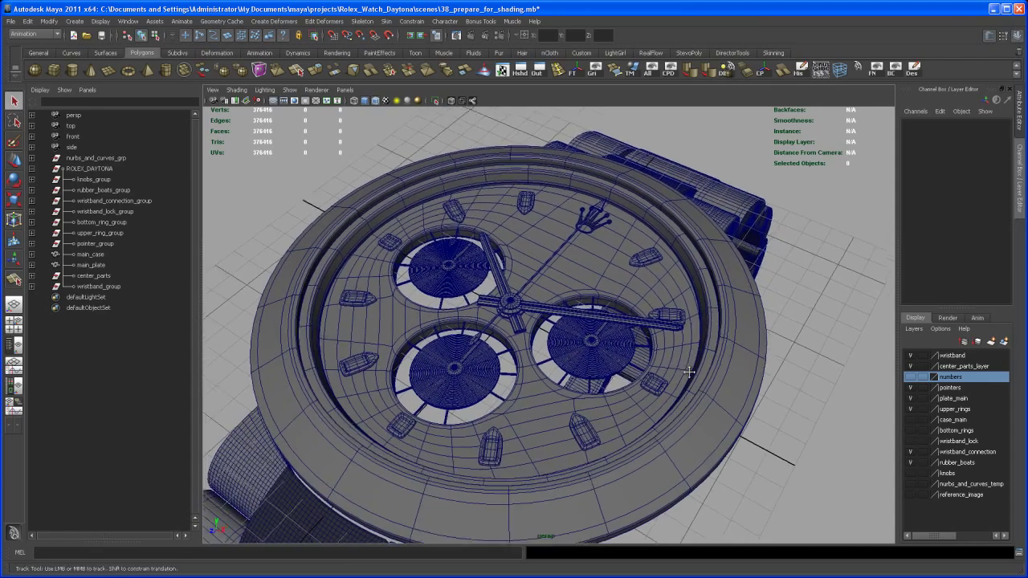
middle_click_drag(693, 372, 707, 355, "alt")
left_click_drag(665, 382, 671, 422, "alt")
right_click_drag(672, 422, 651, 420, "alt")
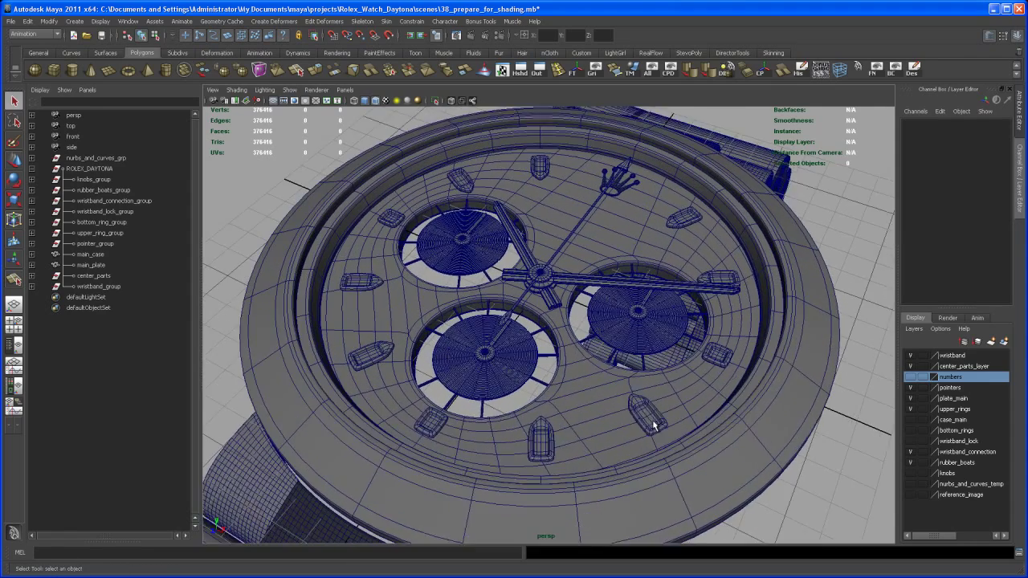
middle_click_drag(651, 419, 650, 406, "alt")
left_click_drag(652, 411, 607, 438, "alt")
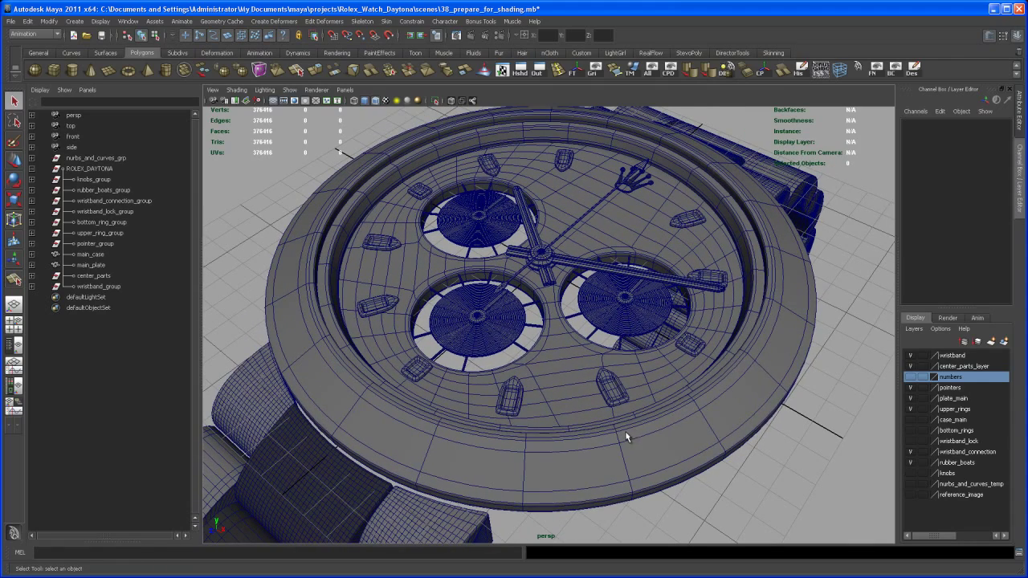
left_click(615, 391)
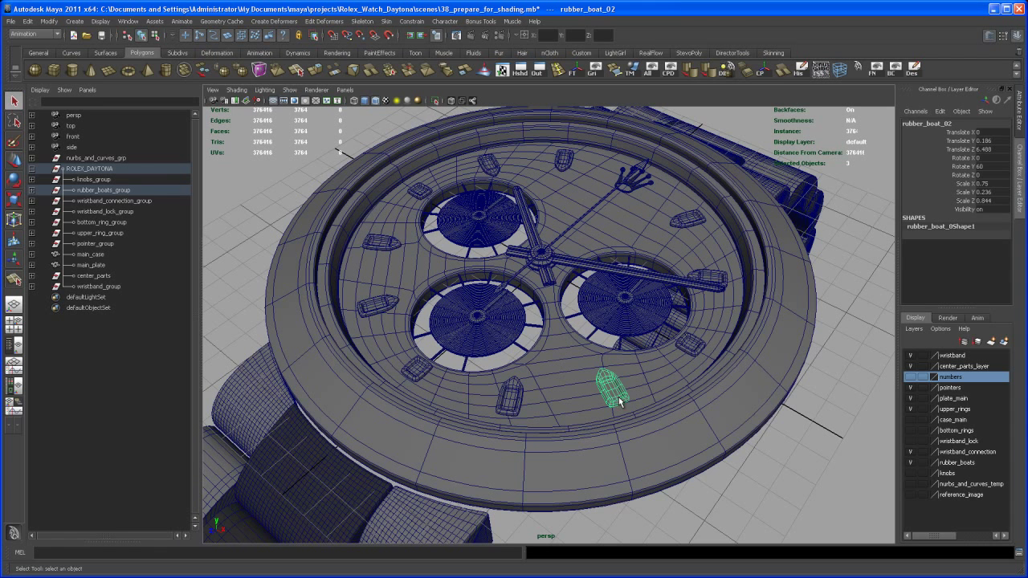
middle_click_drag(609, 397, 582, 372, "alt")
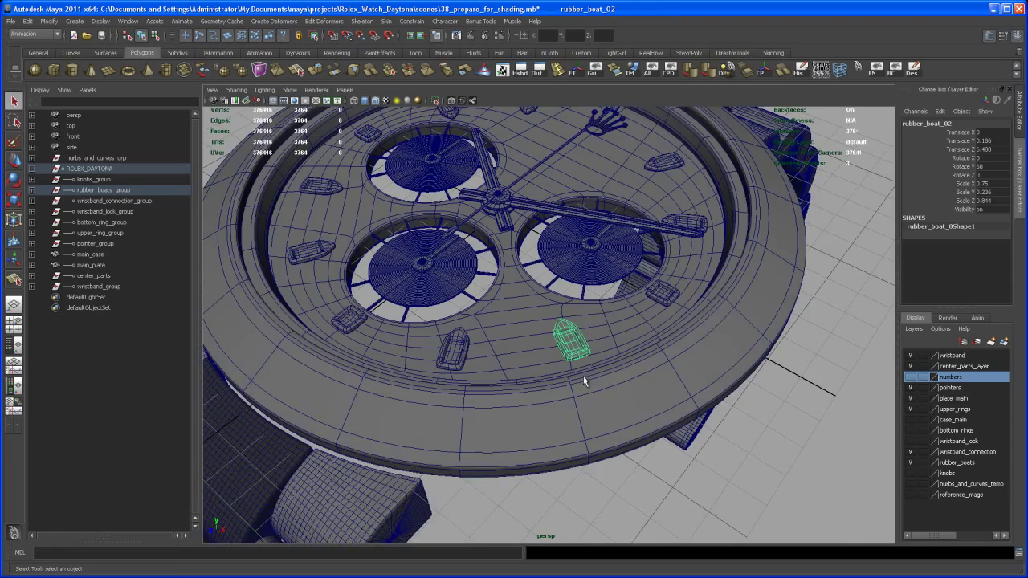
right_click_drag(582, 372, 604, 414, "alt")
scroll(604, 413, "up", 6)
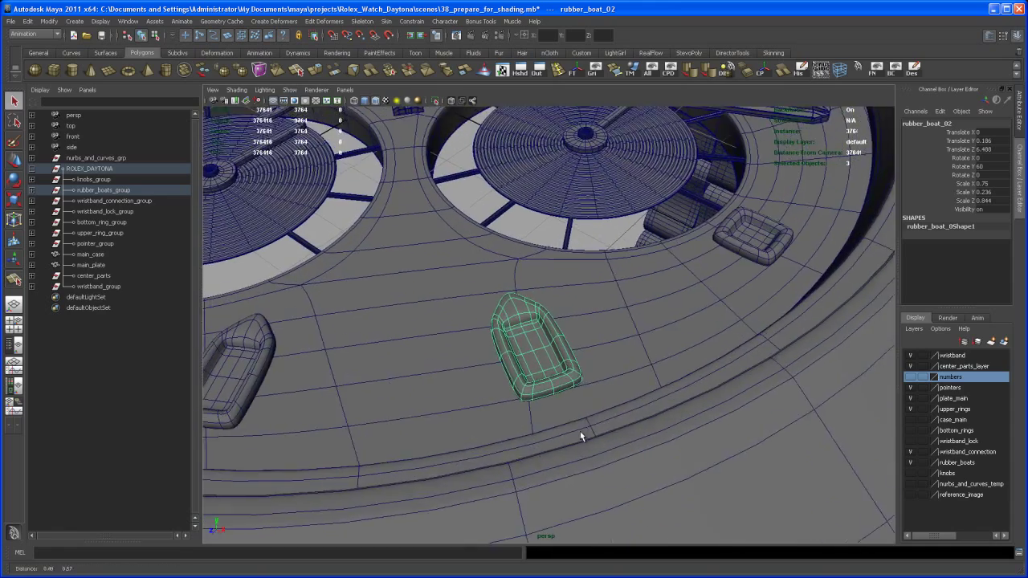
left_click_drag(584, 431, 594, 375, "alt")
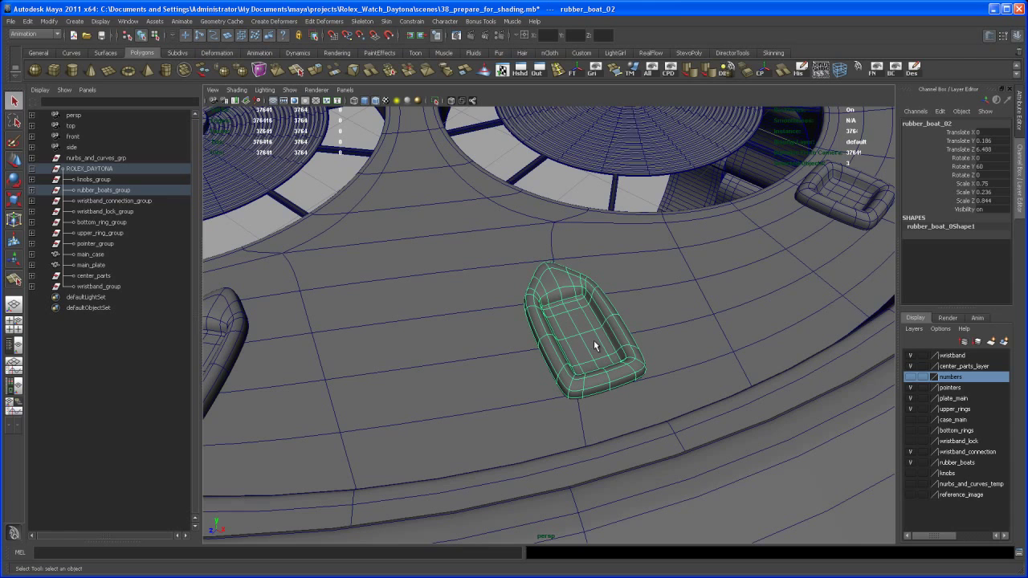
right_click_drag(589, 356, 549, 357, "alt")
left_click_drag(548, 357, 539, 378, "alt")
right_click_drag(539, 378, 575, 419, "alt")
mouse_move(576, 420)
left_mouse_down("alt")
mouse_move(567, 454)
mouse_move(558, 423)
left_mouse_up("alt")
right_click_drag(557, 423, 569, 442, "alt")
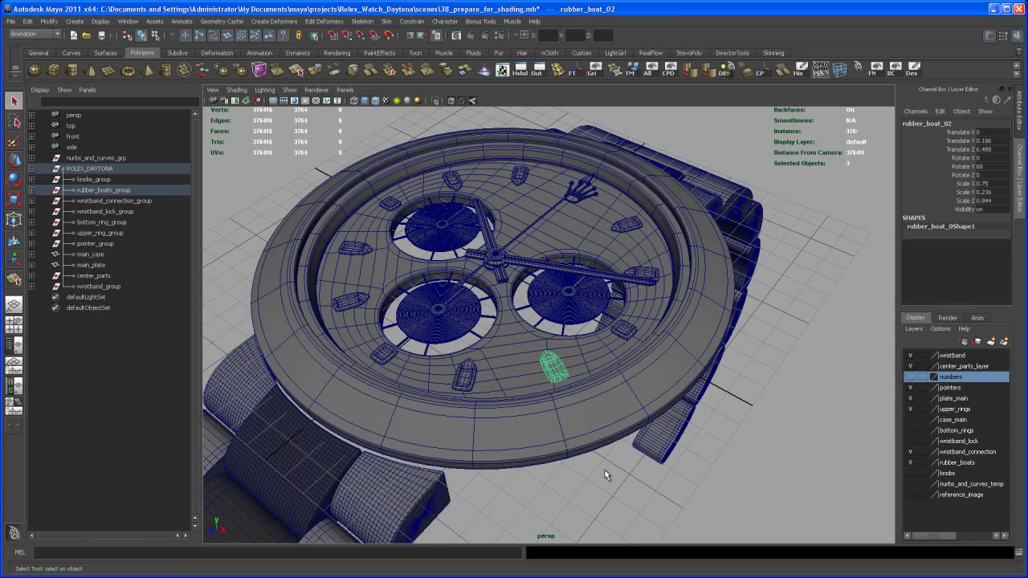
left_click_drag(570, 441, 602, 449, "alt")
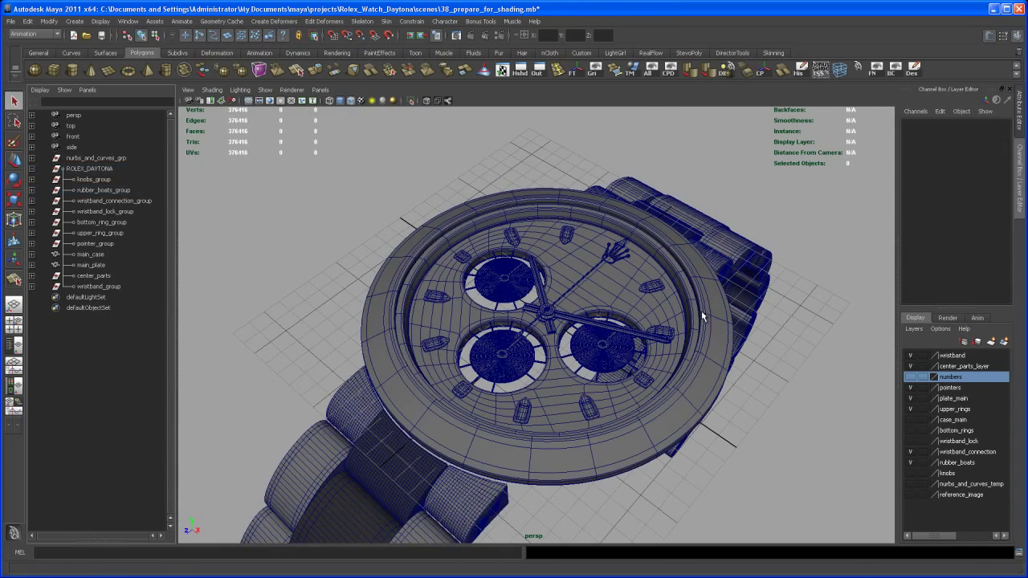
Open the Hypershade and create a new mental ray mia_material, centring its node in the work area.
left_click(522, 70)
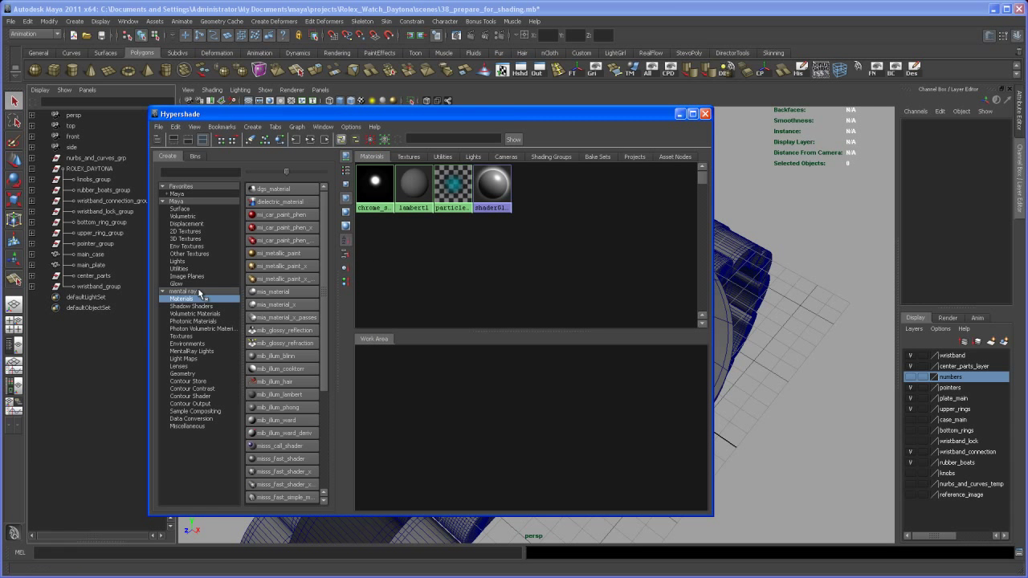
left_click(275, 294)
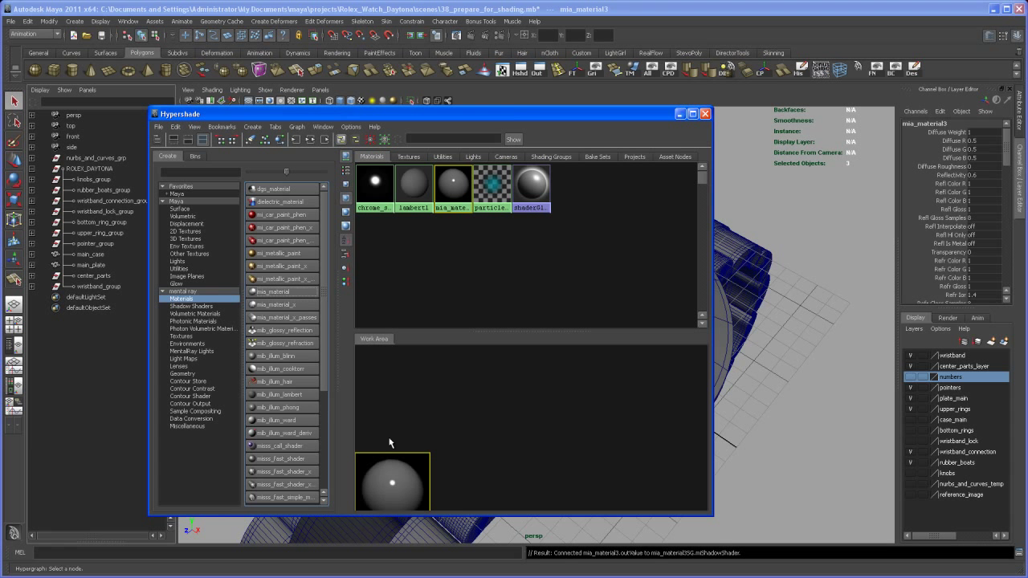
middle_click_drag(395, 482, 466, 412, "alt")
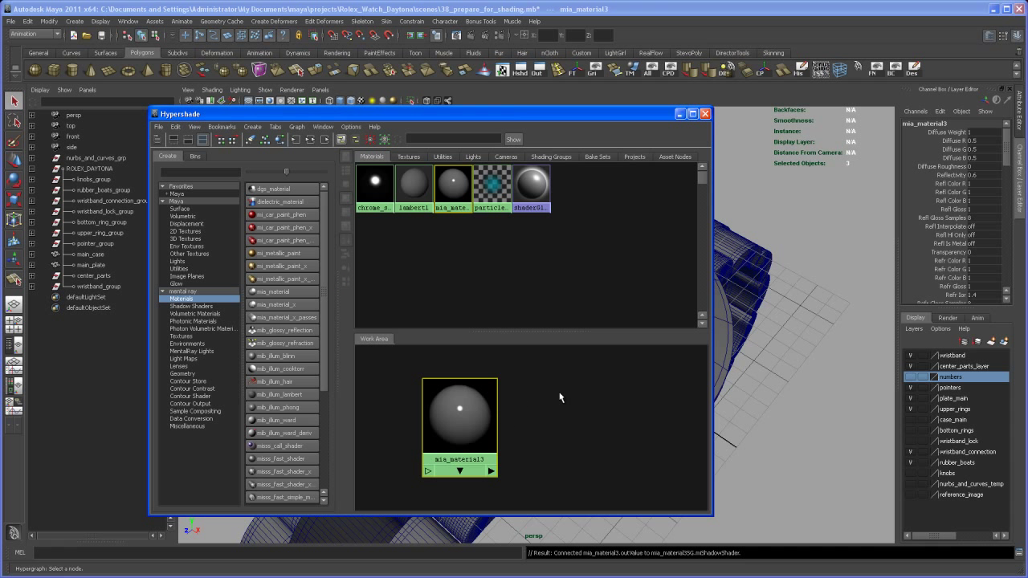
Show the new mia_material's attributes and replace them with the GlossyFinish preset.
key("ctrl+a")
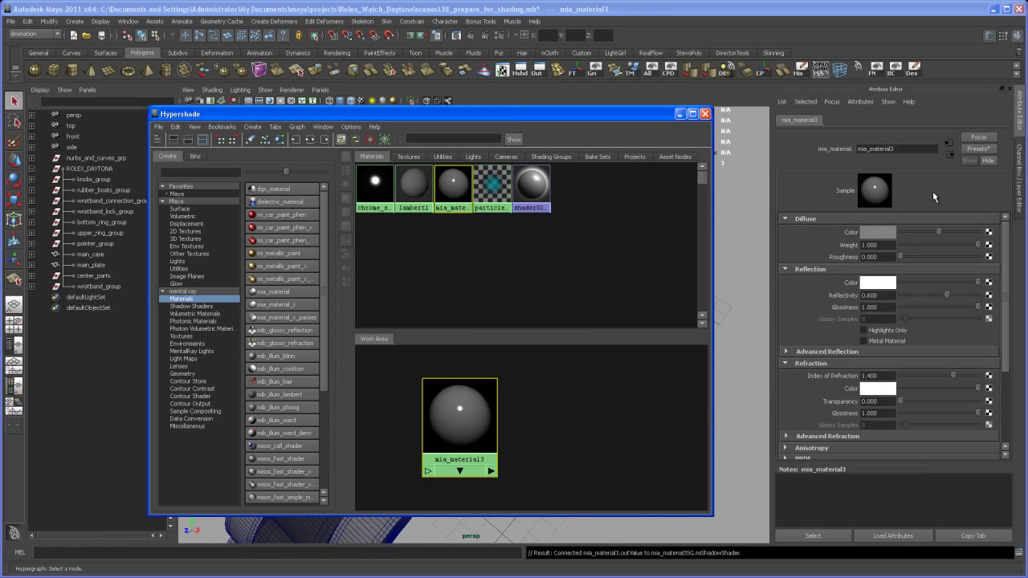
left_click(978, 151)
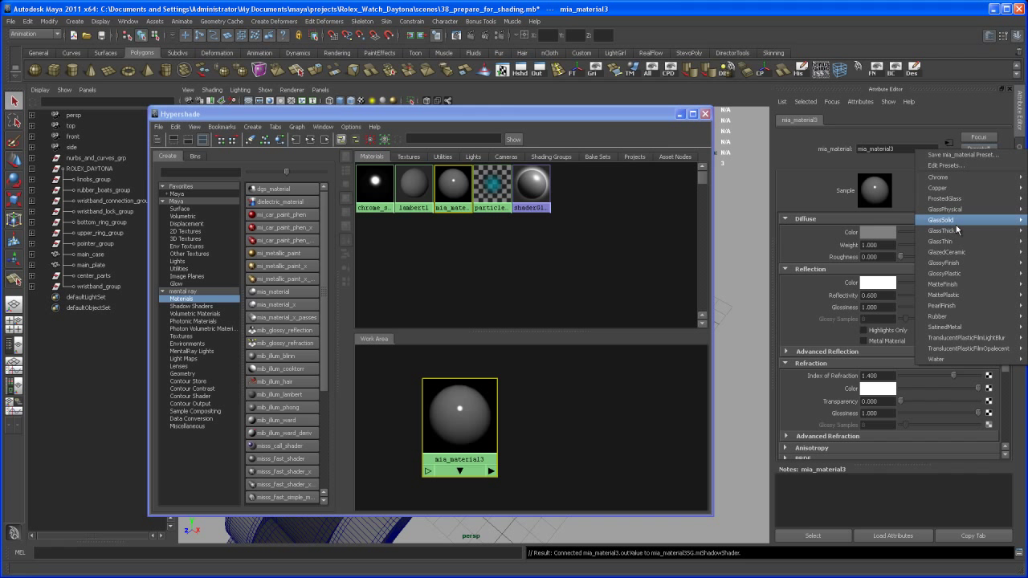
mouse_move(961, 265)
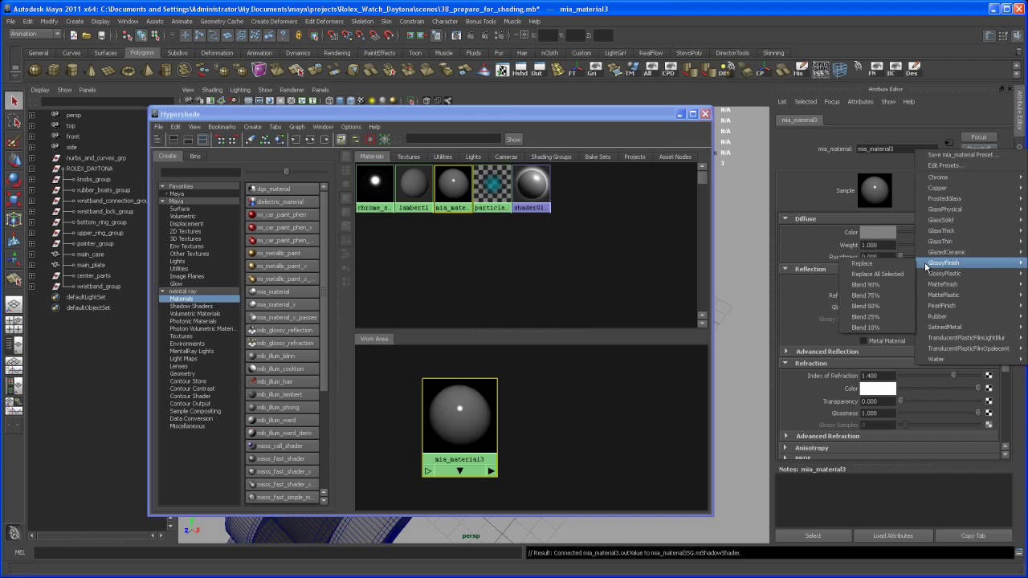
left_click(864, 264)
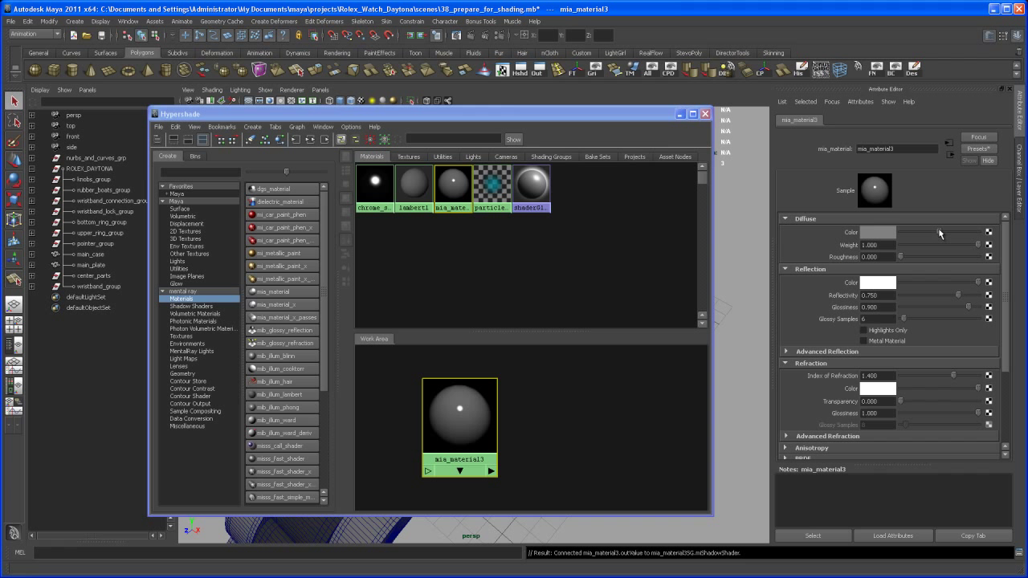
Set the material's diffuse colour to white, reflection colour to light grey 0.779, glossiness to 0.361 and reflectivity to 1.
left_click_drag(940, 234, 998, 234)
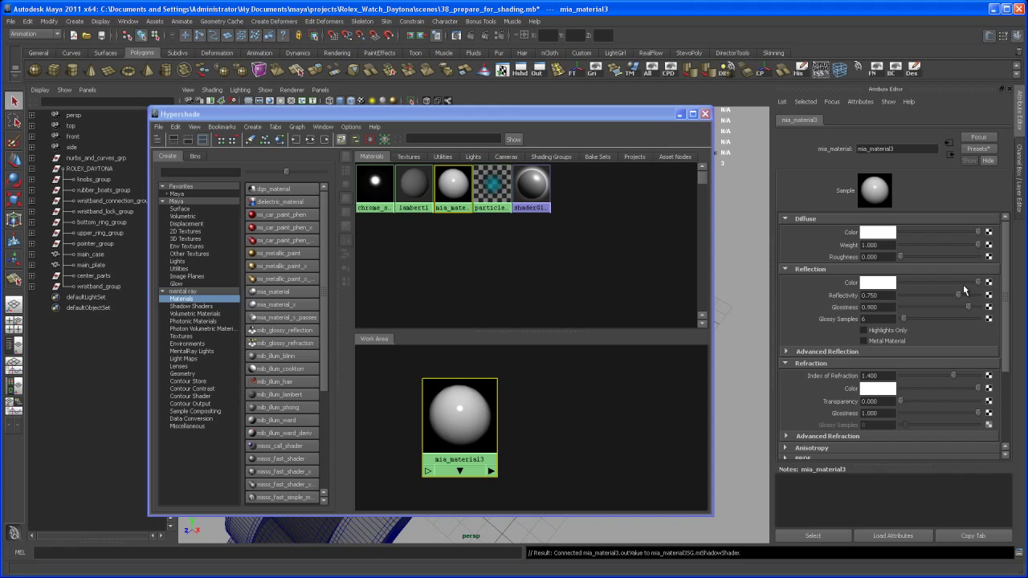
left_click_drag(968, 286, 965, 288)
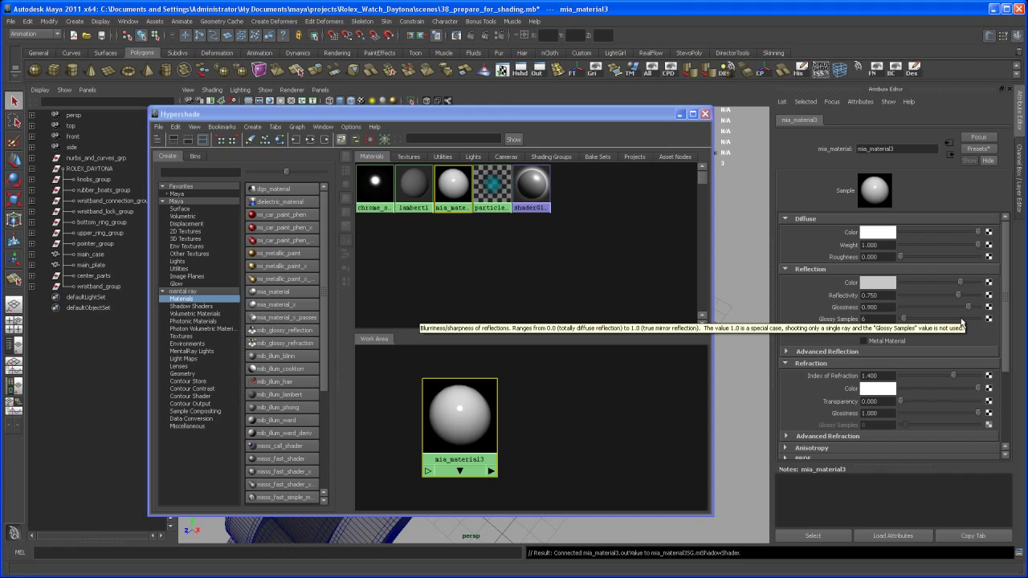
left_click_drag(973, 308, 923, 310)
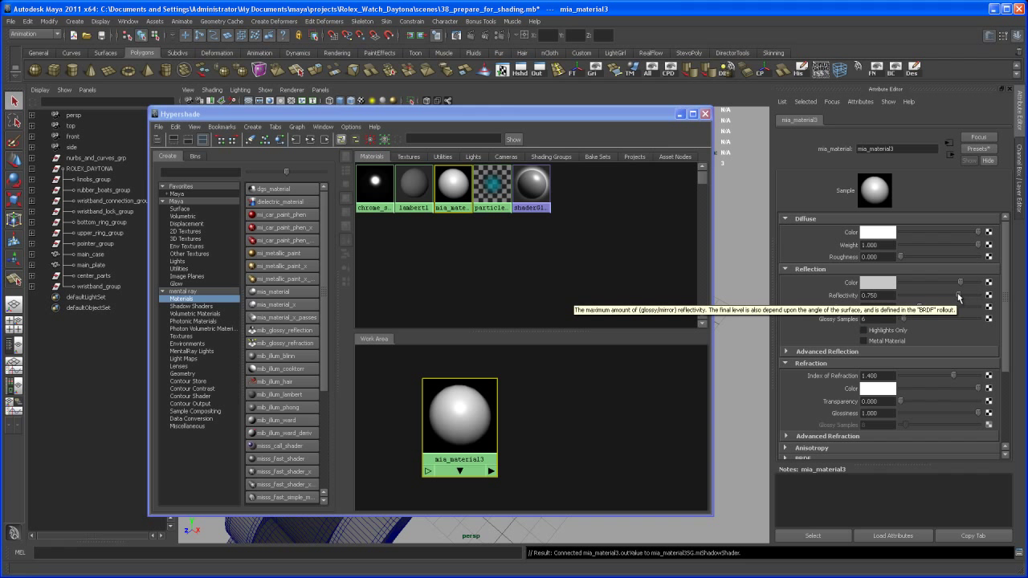
left_click_drag(958, 297, 999, 297)
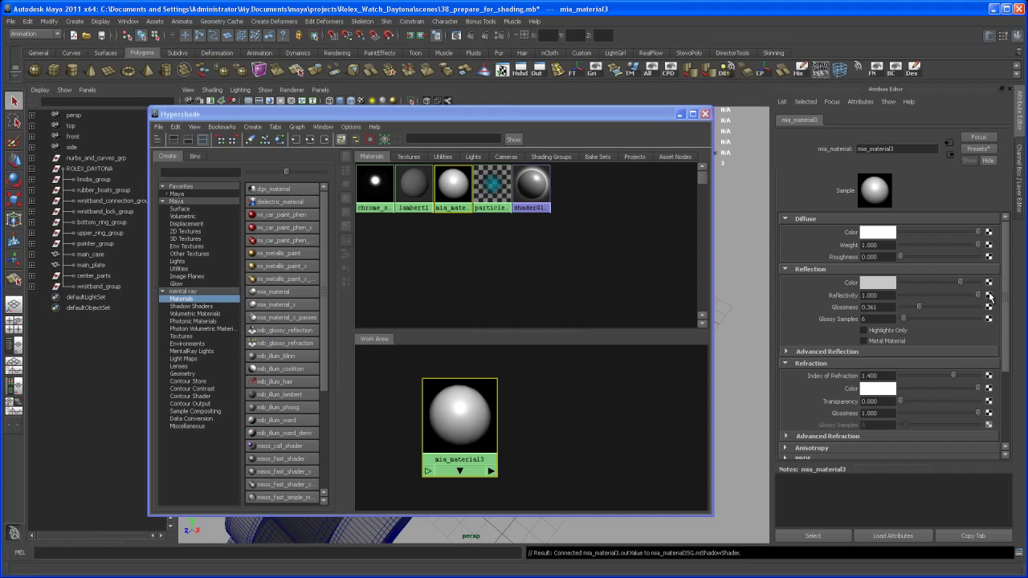
scroll(999, 324, "down", 2)
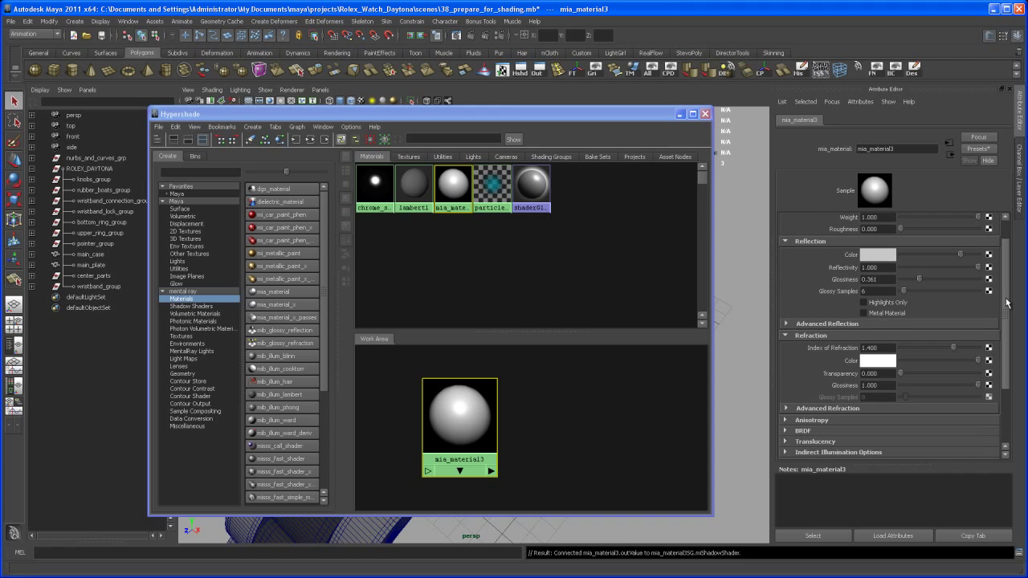
left_click(881, 314)
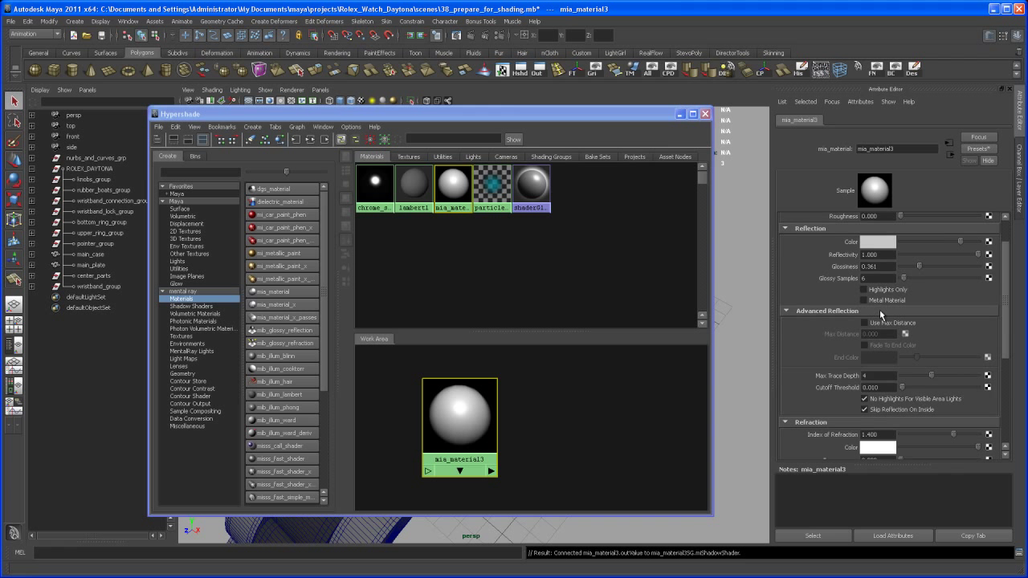
left_click(908, 313)
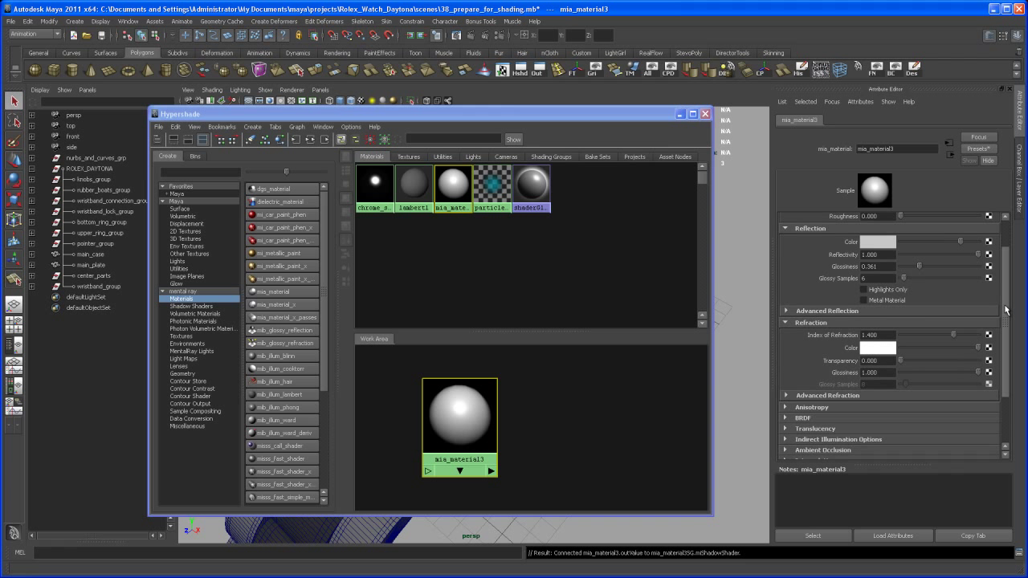
scroll(1005, 310, "up", 2)
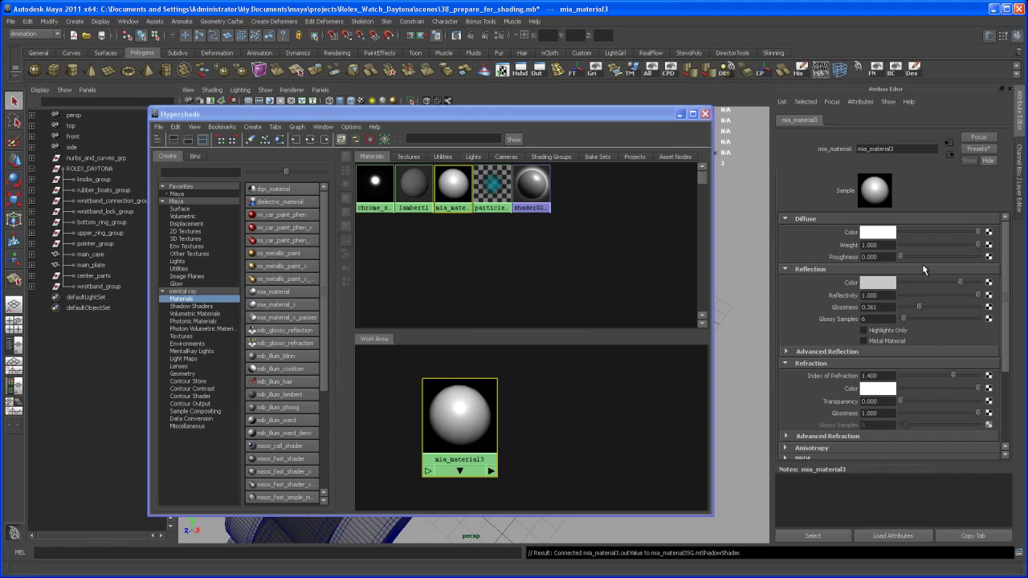
Rename the material white_glossy_shader and close the Hypershade.
double_click(898, 148)
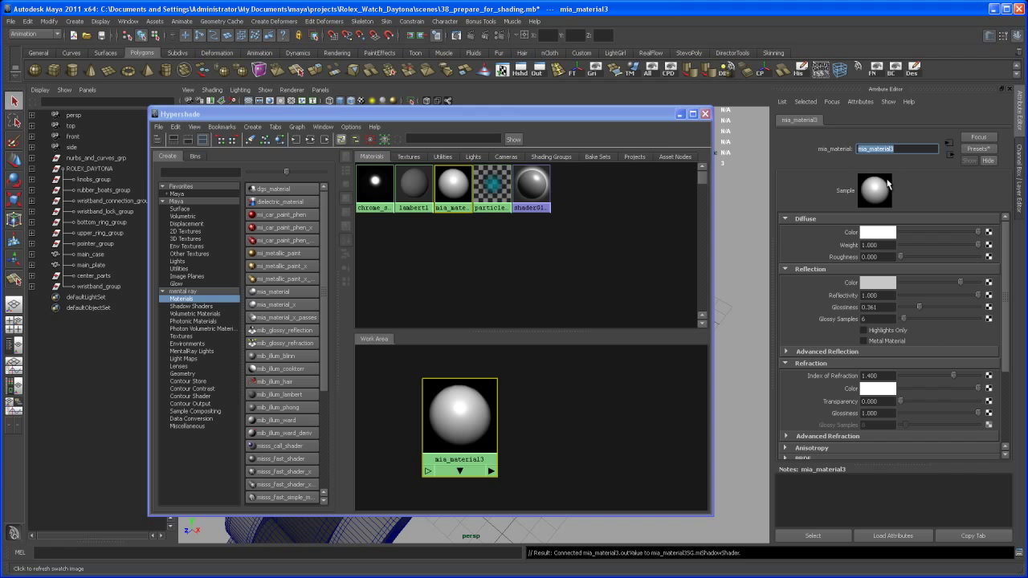
type("m")
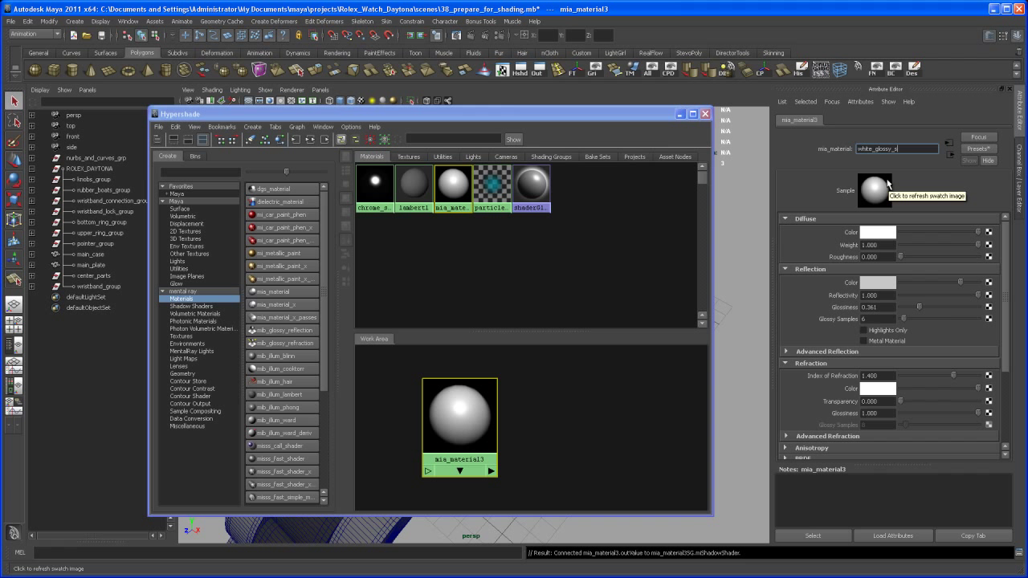
key("Return")
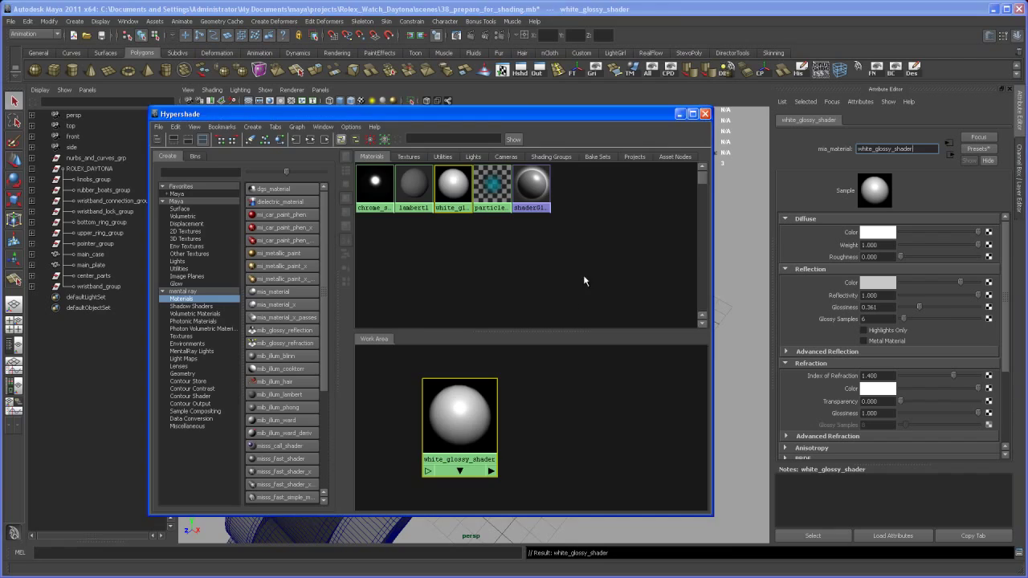
left_click(705, 114)
Assign the existing white_glossy_shader material to the ripple pieces of the three subdials and clear the selection.
mouse_move(561, 310)
left_mouse_down()
mouse_move(418, 290)
mouse_move(570, 298)
left_mouse_up()
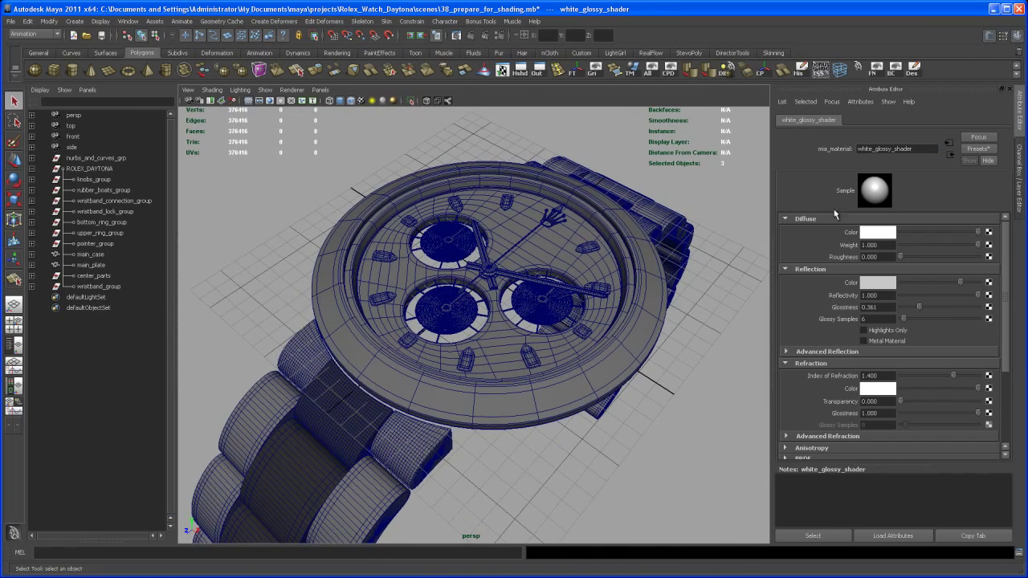
left_click(1020, 178)
middle_click_drag(798, 367, 742, 354, "alt")
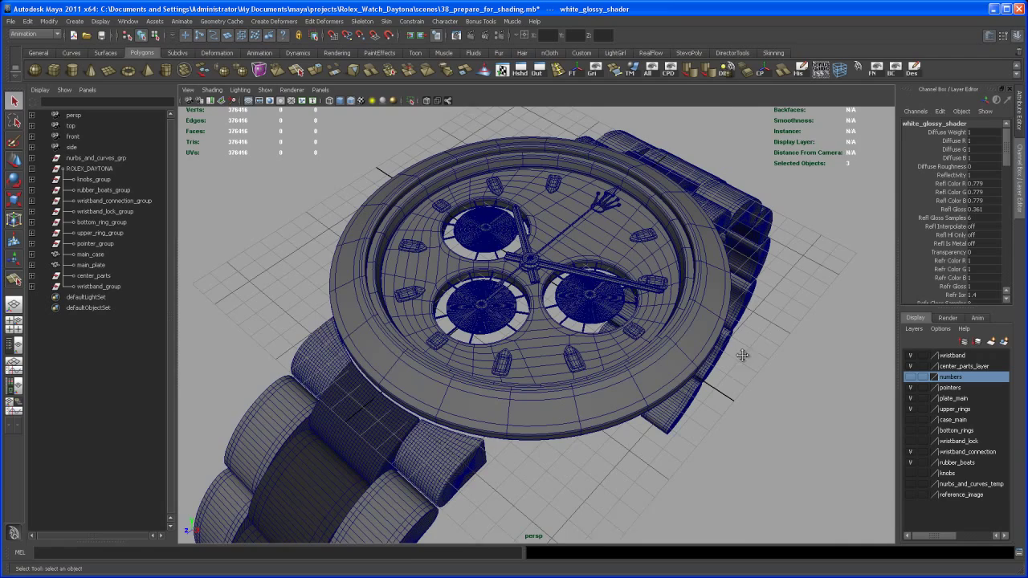
right_click_drag(742, 354, 757, 387, "alt")
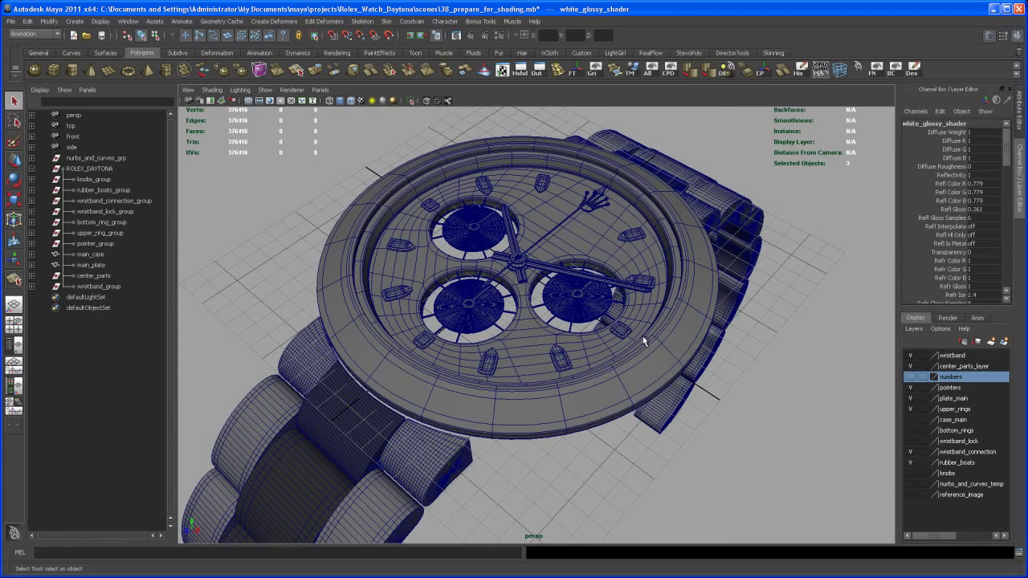
scroll(643, 342, "up", 5)
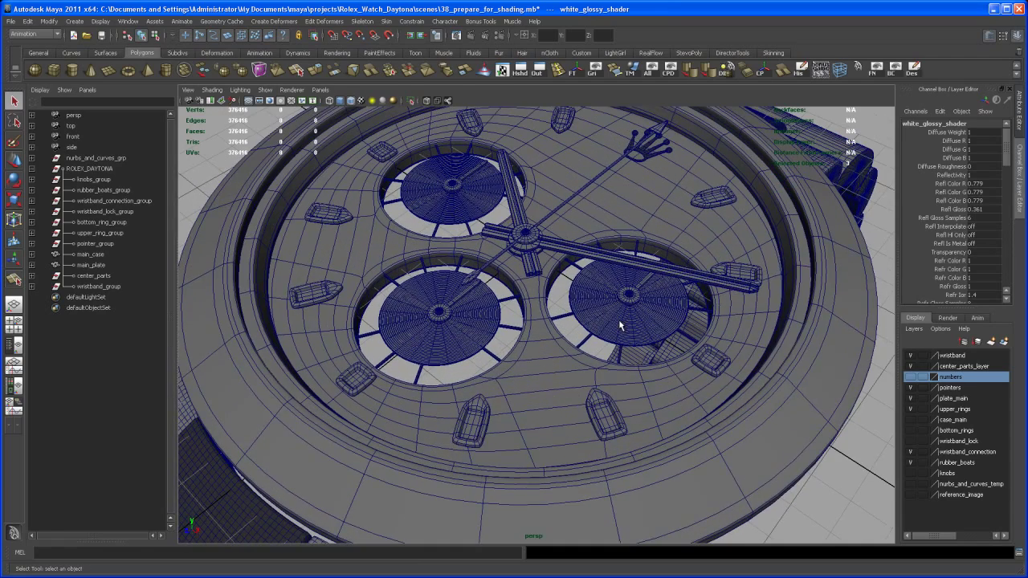
left_click(616, 321)
left_click(464, 338, "shift")
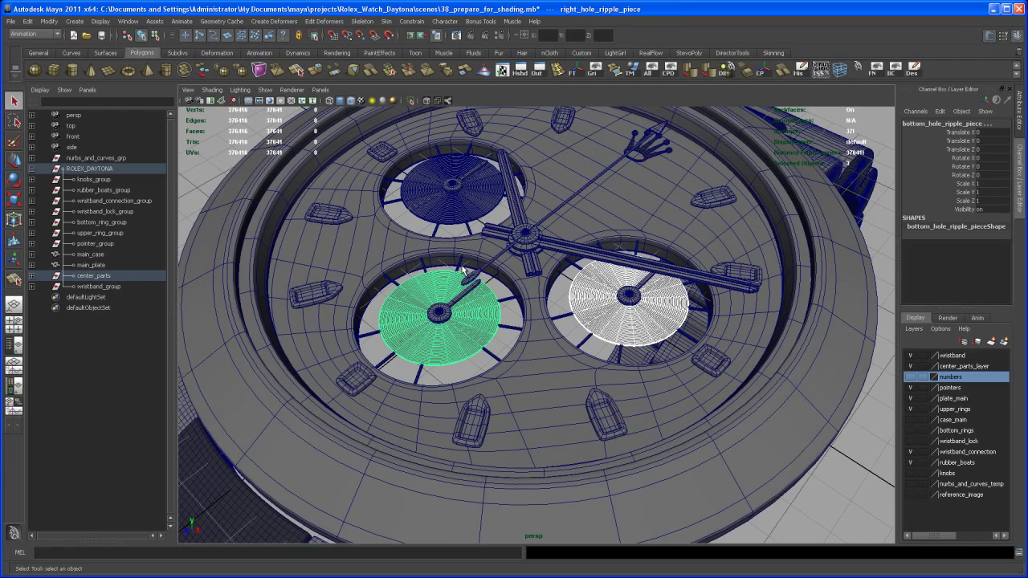
left_click(471, 201, "shift")
left_click_drag(615, 333, 605, 331, "alt")
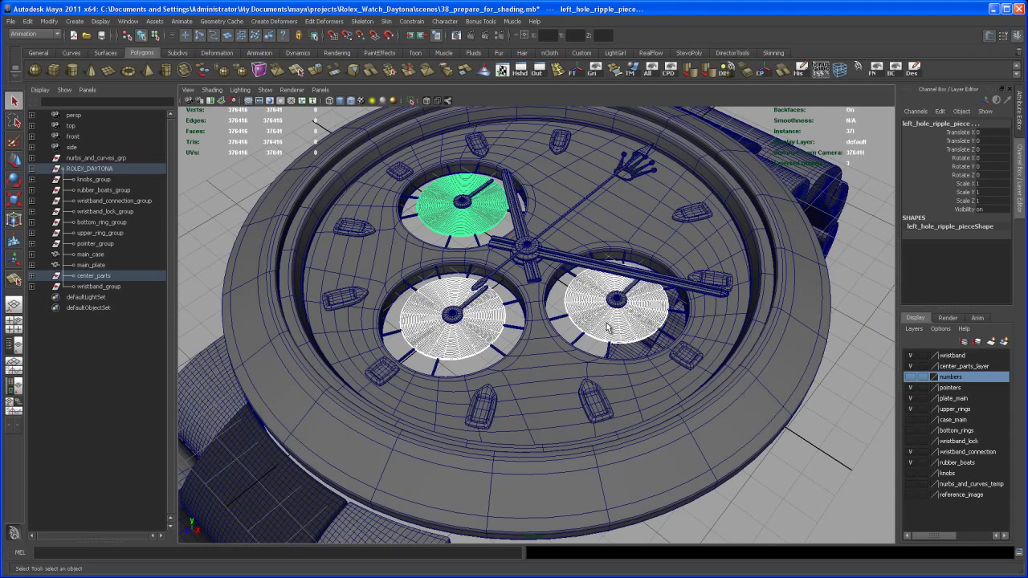
right_click_drag(603, 332, 683, 524)
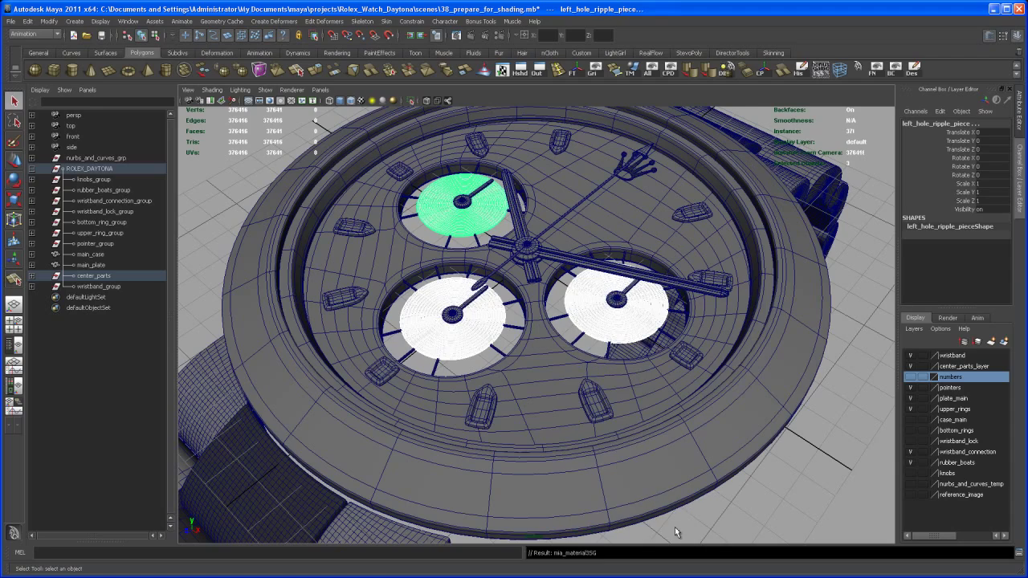
left_click(801, 485)
Hide the wristband, center_parts_layer, pointers, plate_main, upper_rings and wristband_connection layers, leaving only rubber_boats visible.
right_click_drag(780, 444, 764, 482, "alt")
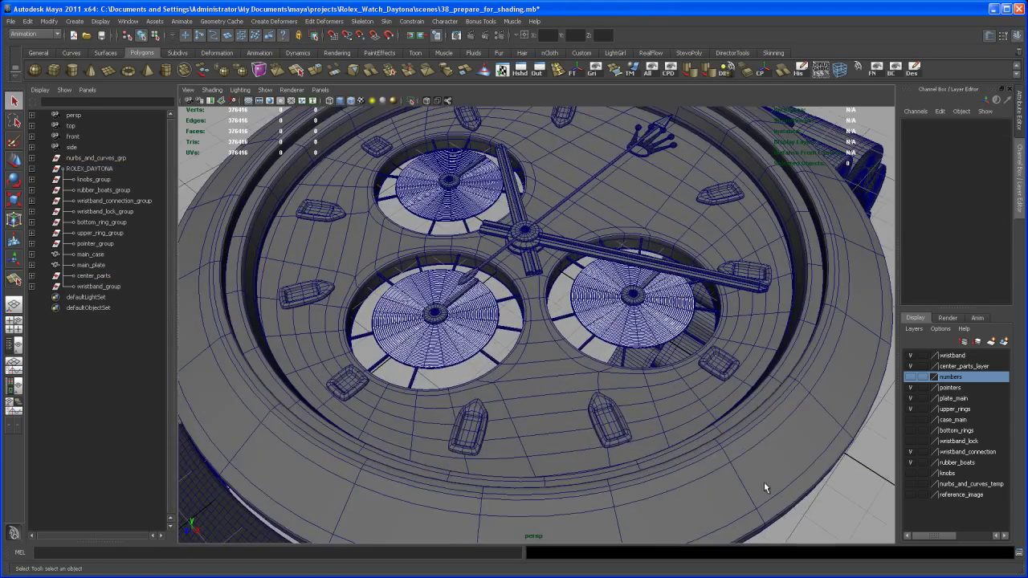
middle_click_drag(764, 482, 730, 431, "alt")
right_click_drag(731, 436, 859, 410, "alt")
middle_click_drag(817, 386, 827, 422, "alt")
right_click_drag(828, 422, 784, 374, "alt")
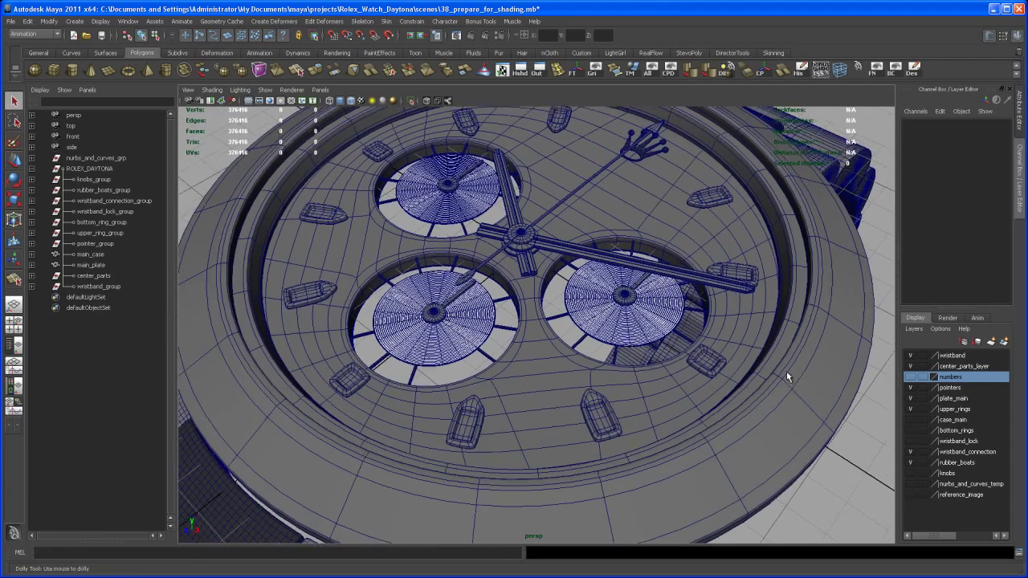
left_click(911, 356)
left_click(910, 367)
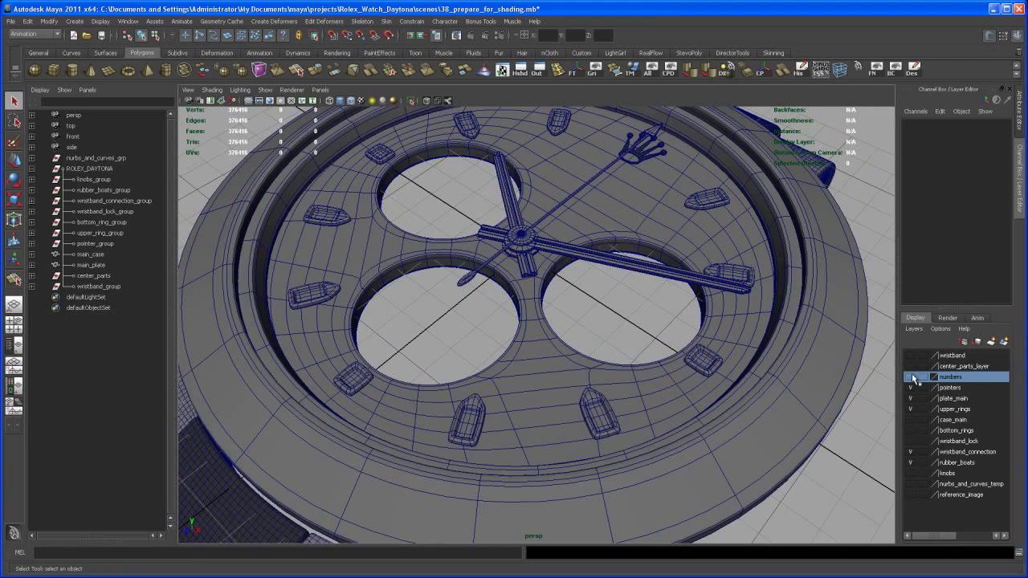
left_click(910, 388)
left_click(910, 399)
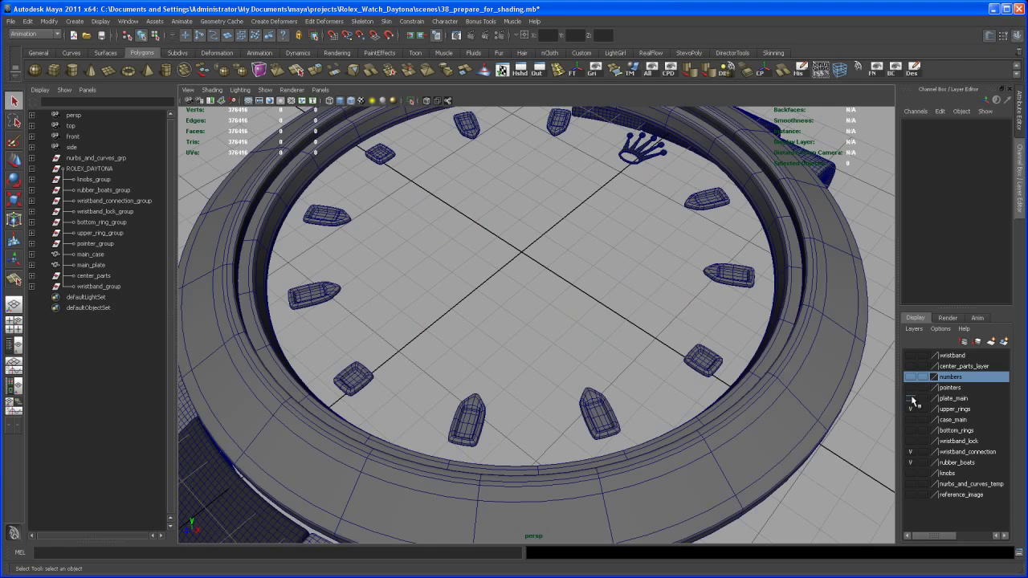
left_click(910, 409)
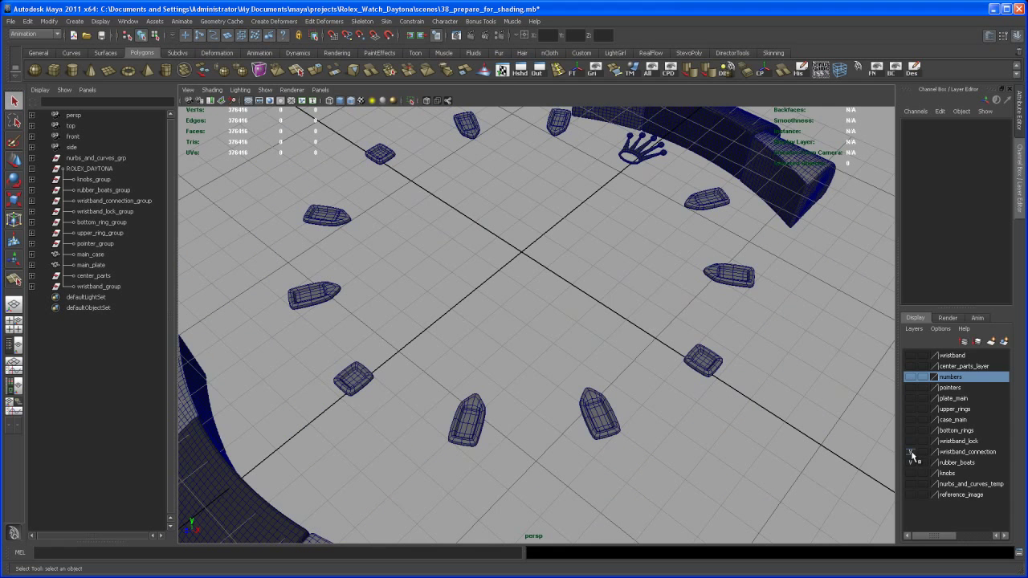
left_click(910, 451)
Switch to the Polygons menu set, select all hour markers with the crown logo in shaded display, and clear the selection.
right_click_drag(841, 430, 605, 373, "alt")
left_click_drag(605, 372, 442, 381, "alt")
key("F3")
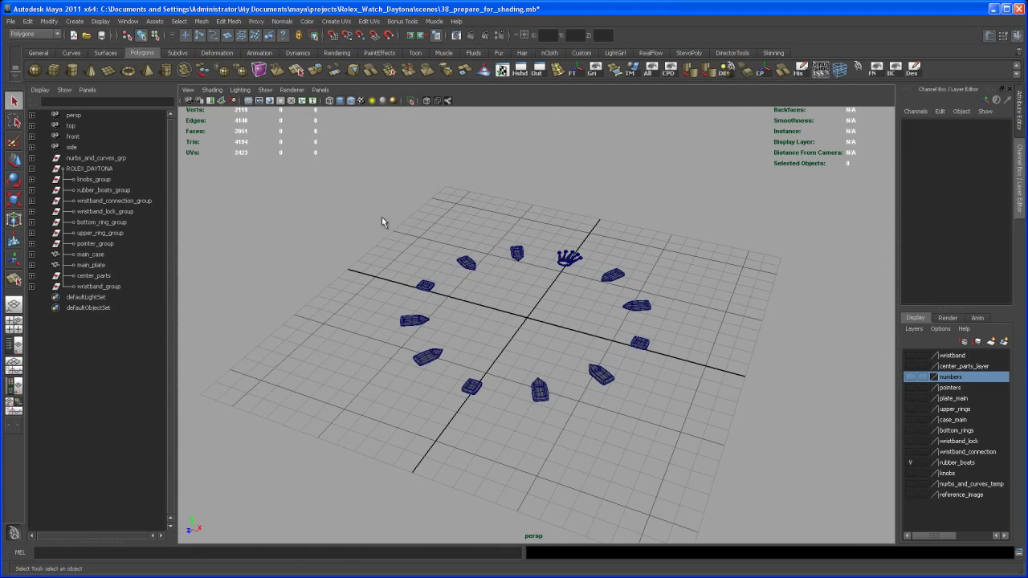
left_click_drag(629, 395, 627, 392)
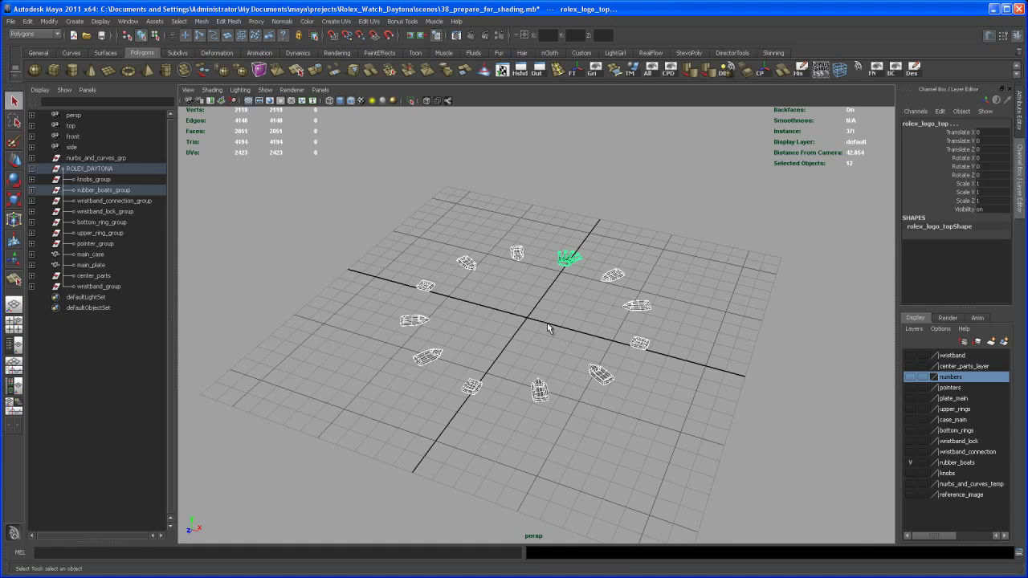
key("5")
left_click(513, 367)
Assign the existing white_glossy_shader material to all inner floor faces of the square hour marker hour_box_01.
mouse_move(513, 367)
right_mouse_down("alt")
mouse_move(553, 477)
mouse_move(607, 462)
right_mouse_up("alt")
left_click_drag(585, 404, 570, 439, "alt")
right_click_drag(570, 438, 608, 394, "alt")
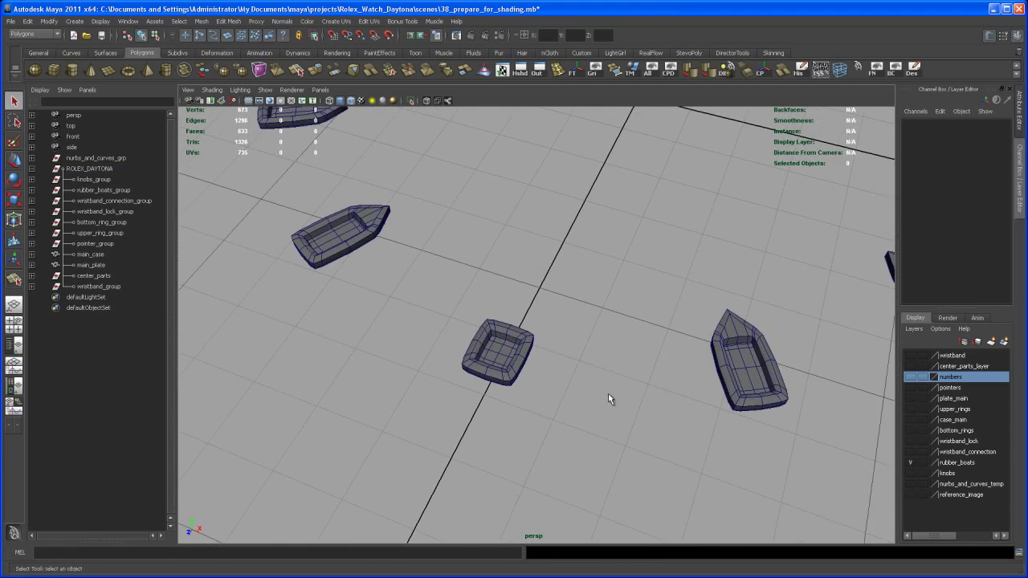
left_click_drag(562, 390, 590, 392, "alt")
scroll(592, 397, "up", 6)
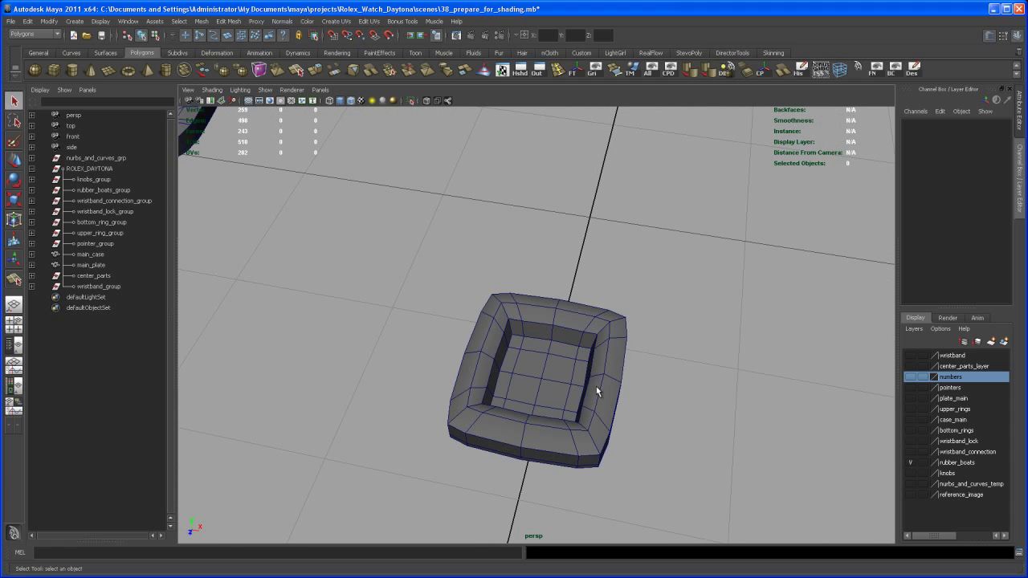
right_click_drag(554, 377, 554, 396)
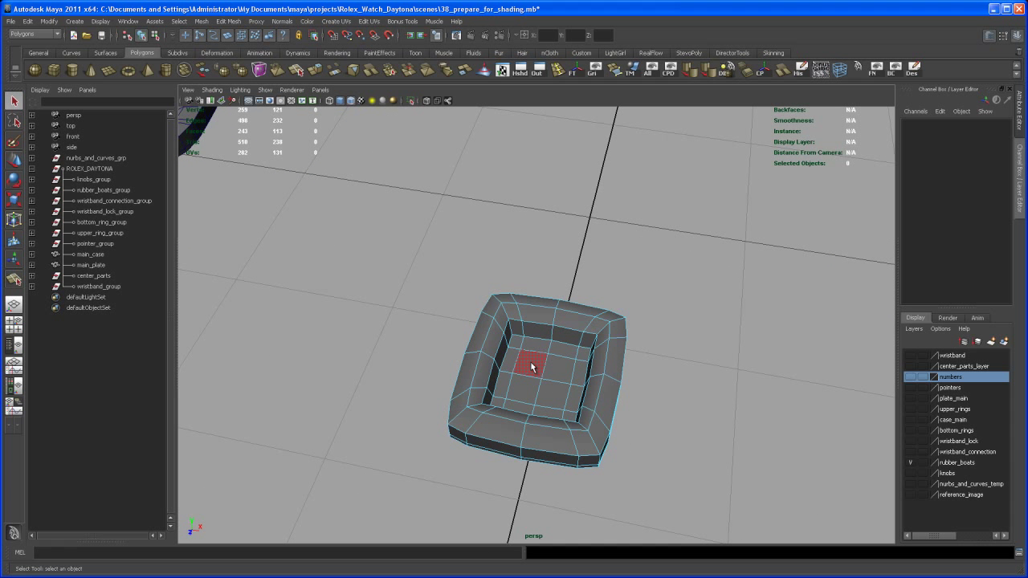
left_click(528, 366)
left_click(532, 387, "shift")
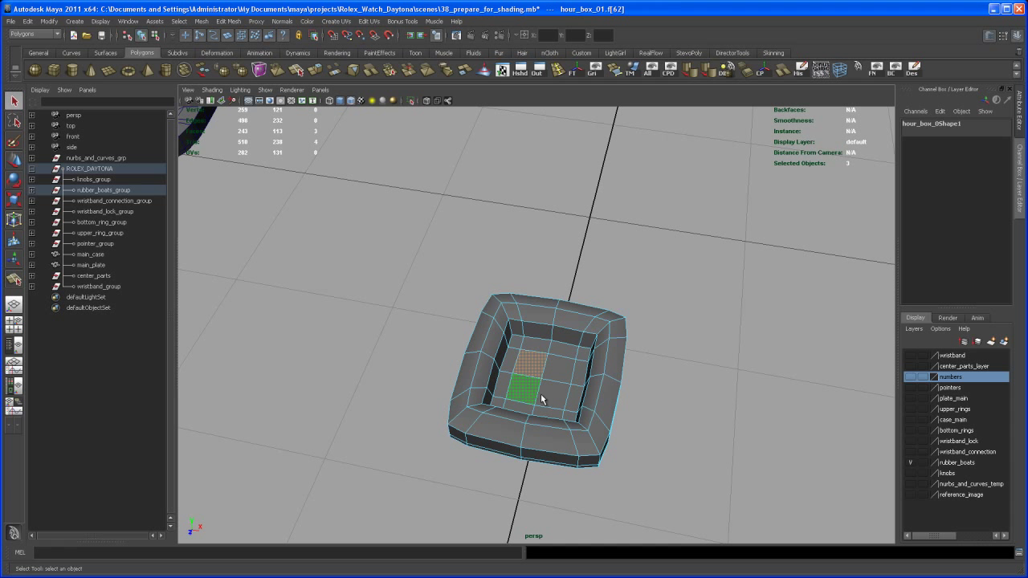
left_click(560, 371, "shift")
right_click_drag(560, 374, 602, 356, "shift")
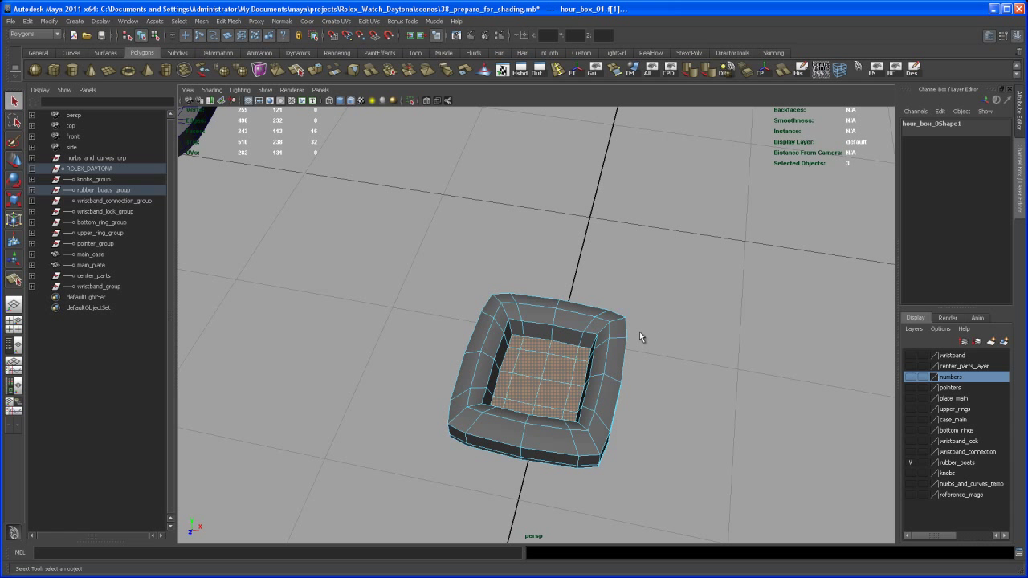
right_click(549, 362)
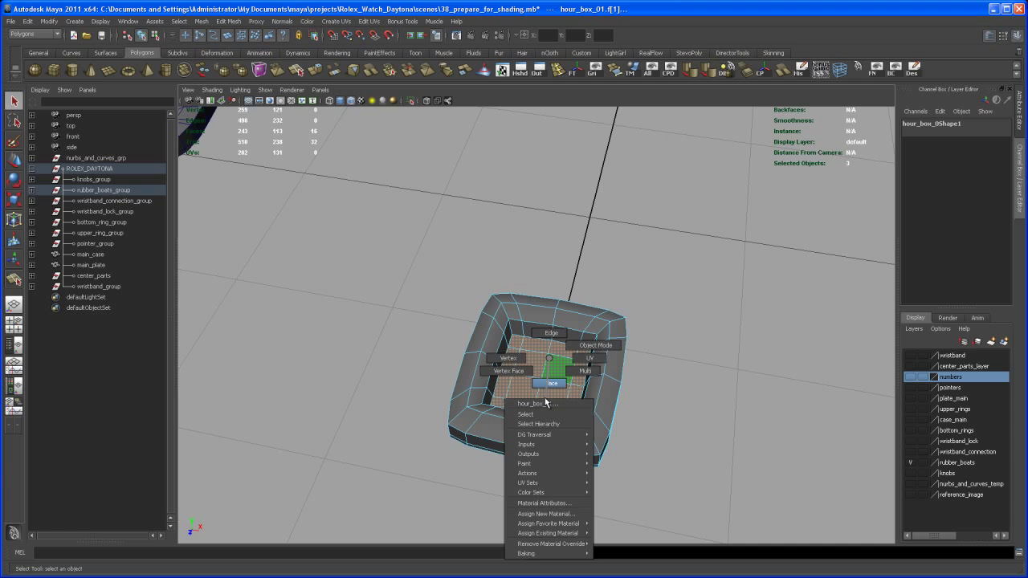
mouse_move(573, 535)
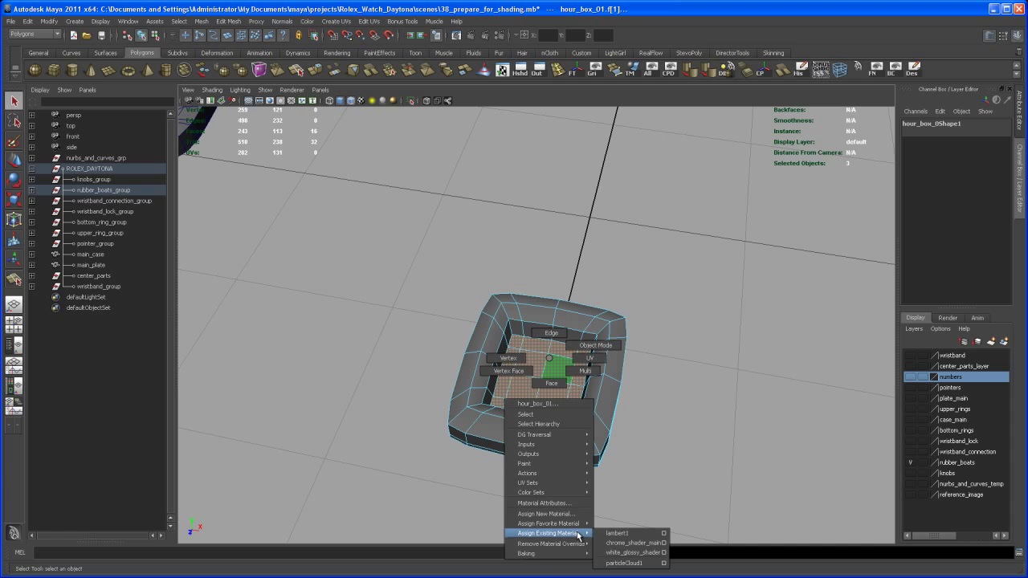
left_click(620, 556)
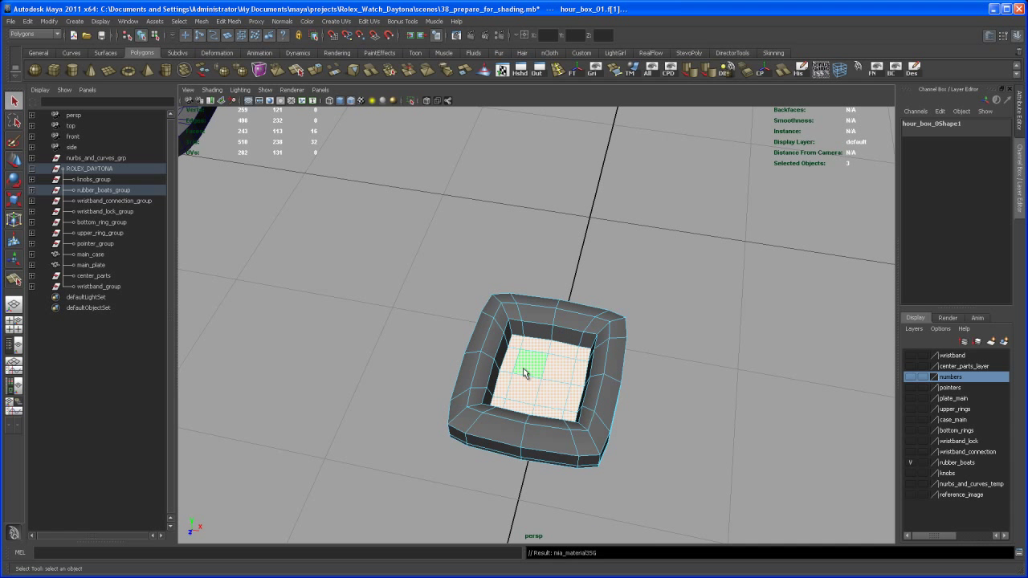
Invert the face selection on hour_box_01 and assign chrome_shader_main to its rim and side faces.
right_click_drag(584, 415, 552, 385, "alt")
middle_click_drag(553, 386, 531, 374, "alt")
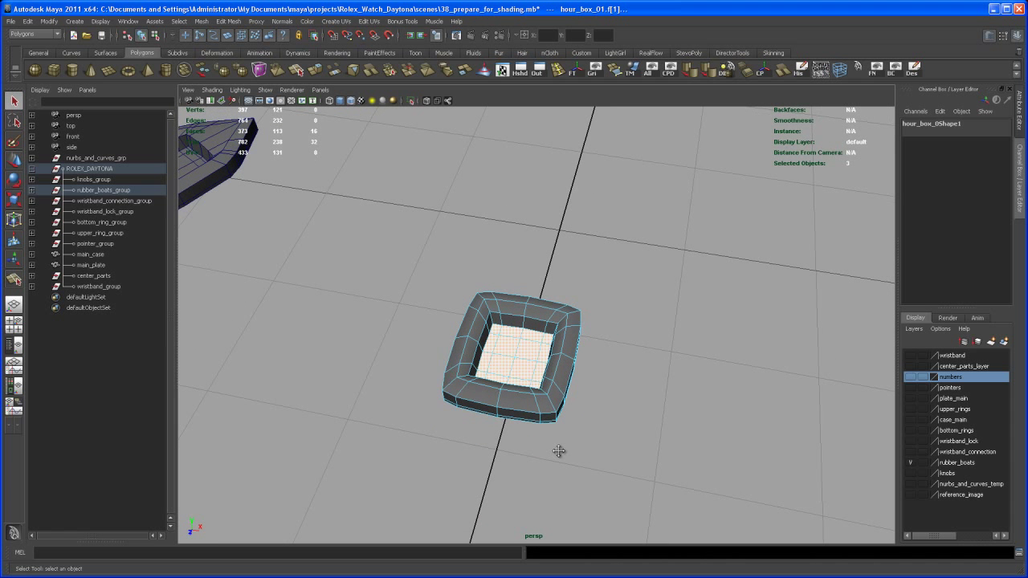
right_click_drag(559, 451, 575, 429, "alt")
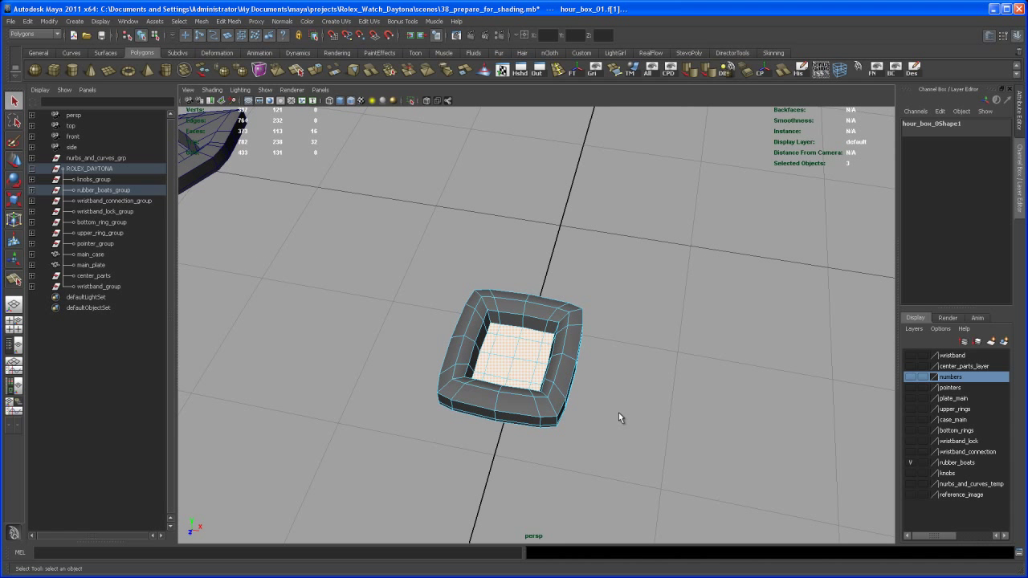
left_click(29, 21)
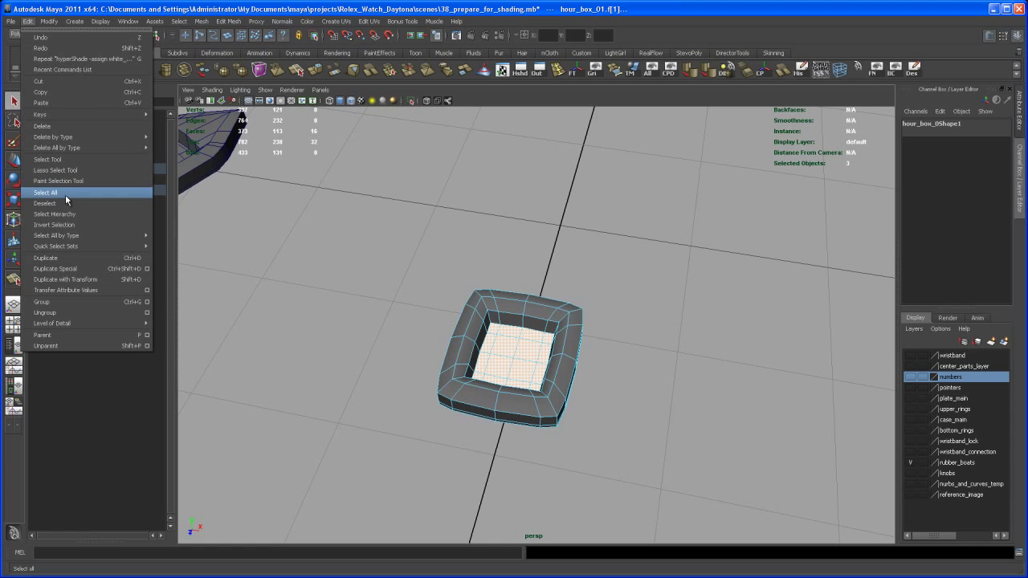
left_click(64, 228)
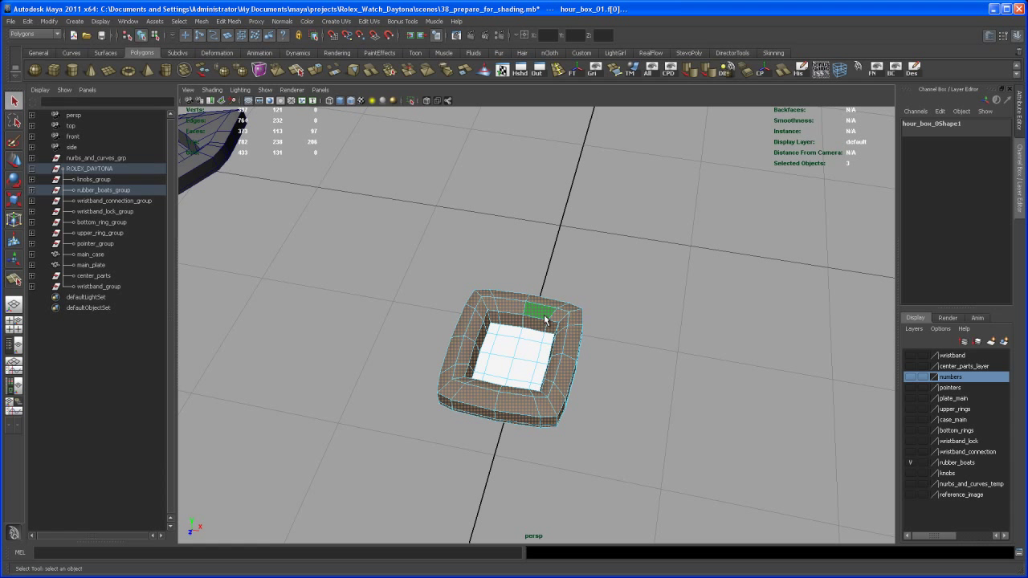
middle_click_drag(549, 318, 550, 251, "alt")
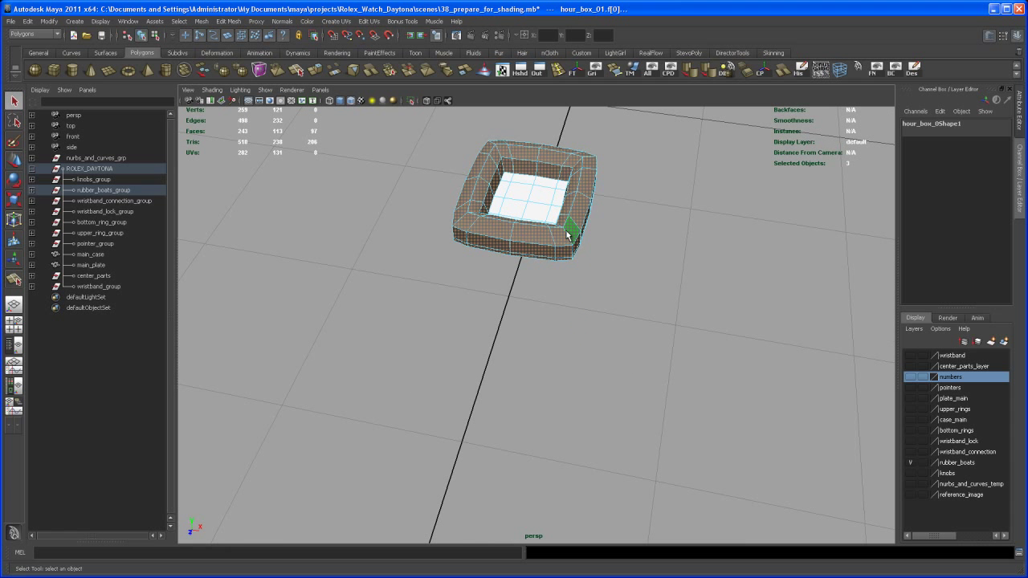
right_click_drag(567, 234, 634, 416)
left_click_drag(633, 382, 613, 410, "alt")
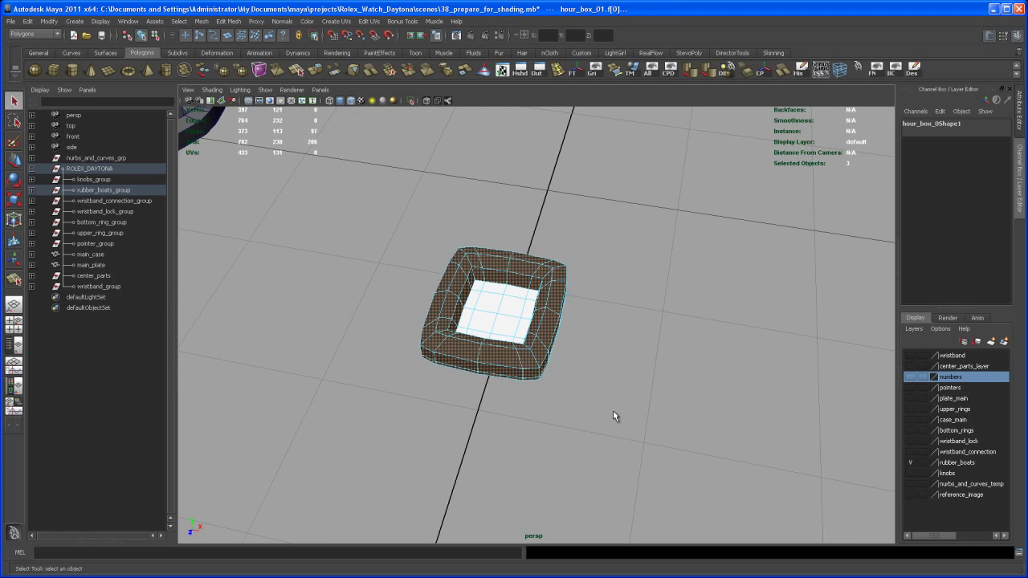
Return hour_box_01 to object mode and preview it smoothed before restoring its unsmoothed display.
left_click(606, 404)
middle_click_drag(605, 402, 649, 415, "alt")
left_click(591, 369)
right_click_drag(586, 374, 620, 361)
left_click(592, 374)
middle_click_drag(596, 377, 609, 406, "alt")
key("3")
left_click(640, 410)
scroll(637, 372, "down", 5)
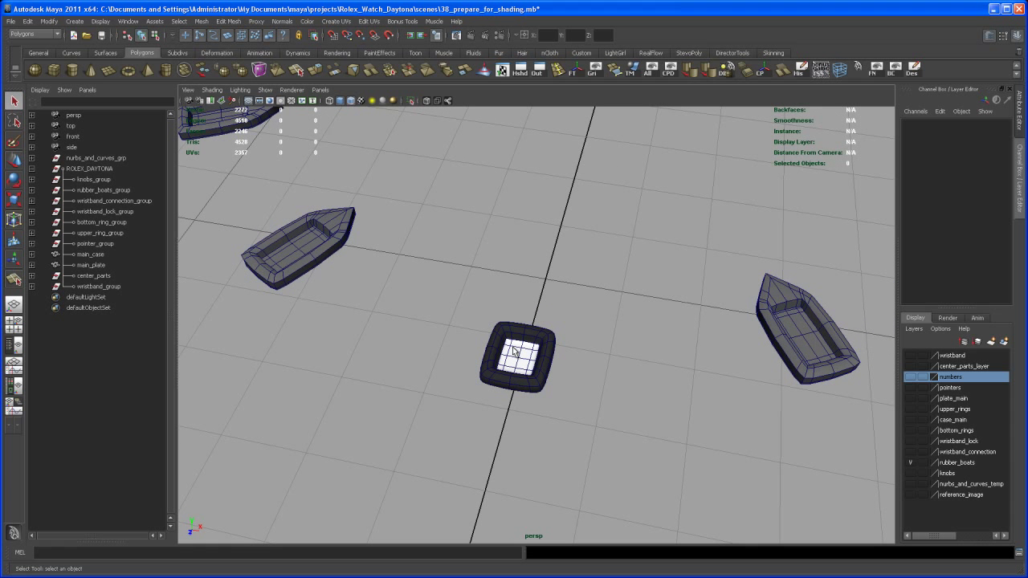
scroll(579, 380, "down", 4)
left_click(526, 363)
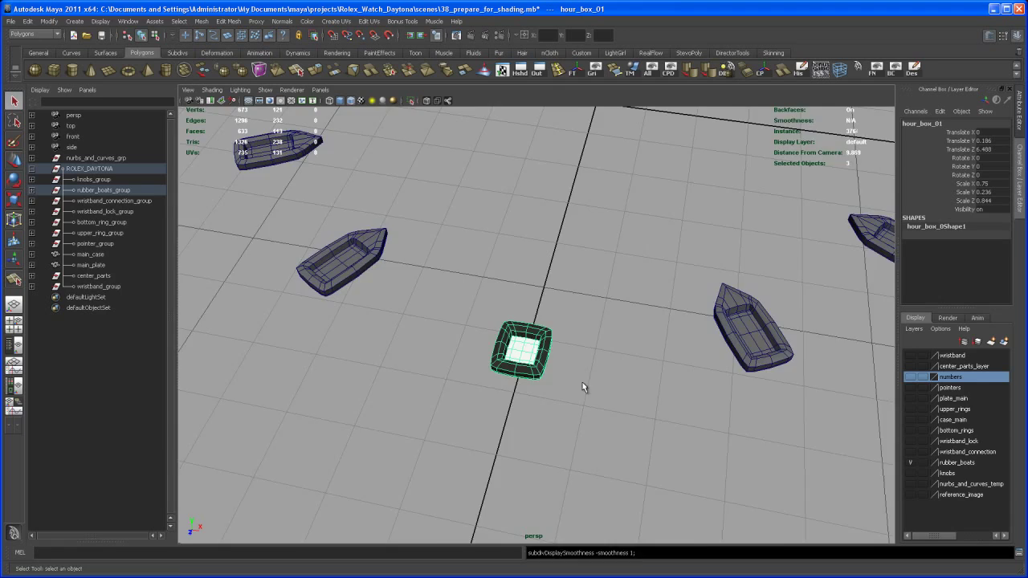
Assign white_glossy_shader to all inner floor faces of the boat-shaped hour marker rubber_boat_01.
middle_click_drag(666, 347, 618, 393, "alt")
mouse_move(618, 393)
left_mouse_down("alt")
mouse_move(590, 419)
mouse_move(583, 410)
mouse_move(608, 406)
left_mouse_up("alt")
middle_click_drag(608, 406, 596, 387, "alt")
right_click_drag(596, 387, 600, 406, "alt")
left_click_drag(599, 406, 613, 412, "alt")
right_click_drag(613, 413, 638, 425, "alt")
middle_click_drag(638, 425, 557, 392, "alt")
right_click_drag(558, 392, 587, 437, "alt")
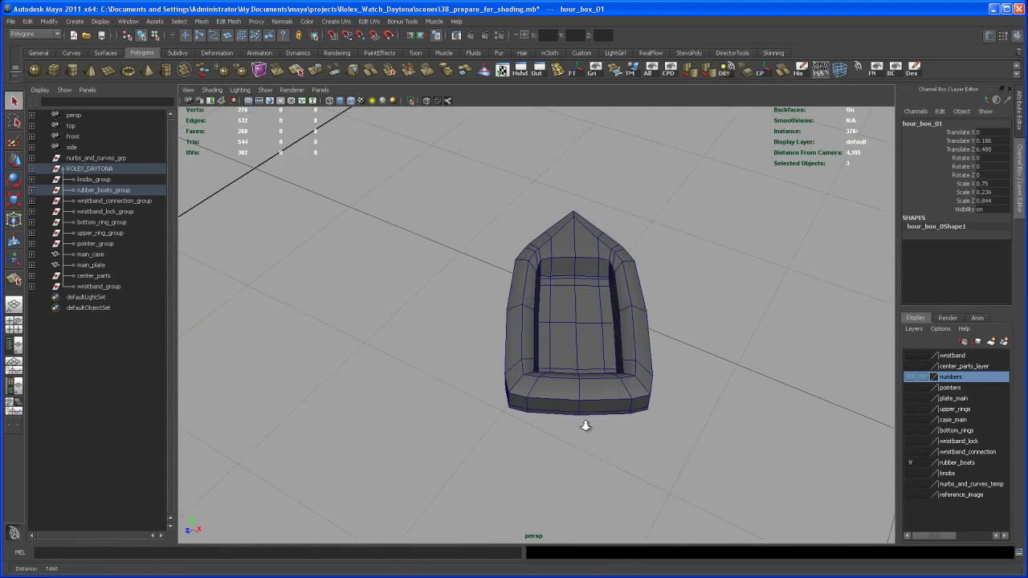
left_click_drag(587, 437, 574, 429, "alt")
middle_click_drag(574, 429, 578, 380, "alt")
right_click_drag(579, 380, 580, 404)
left_click(556, 364)
left_click(582, 359, "shift")
left_click(584, 318, "shift")
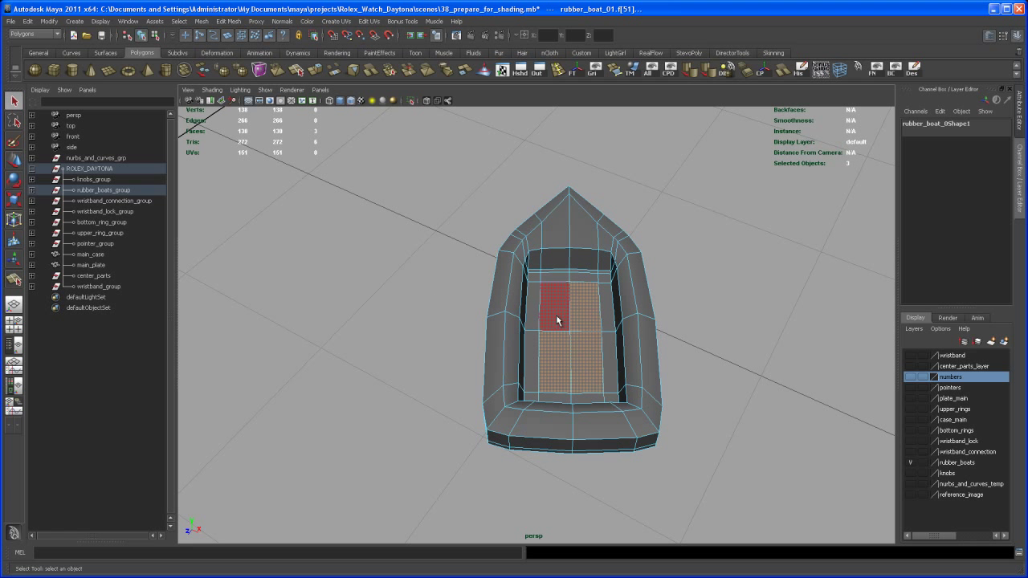
left_click(556, 316, "shift")
right_click_drag(560, 311, 648, 500, "ctrl")
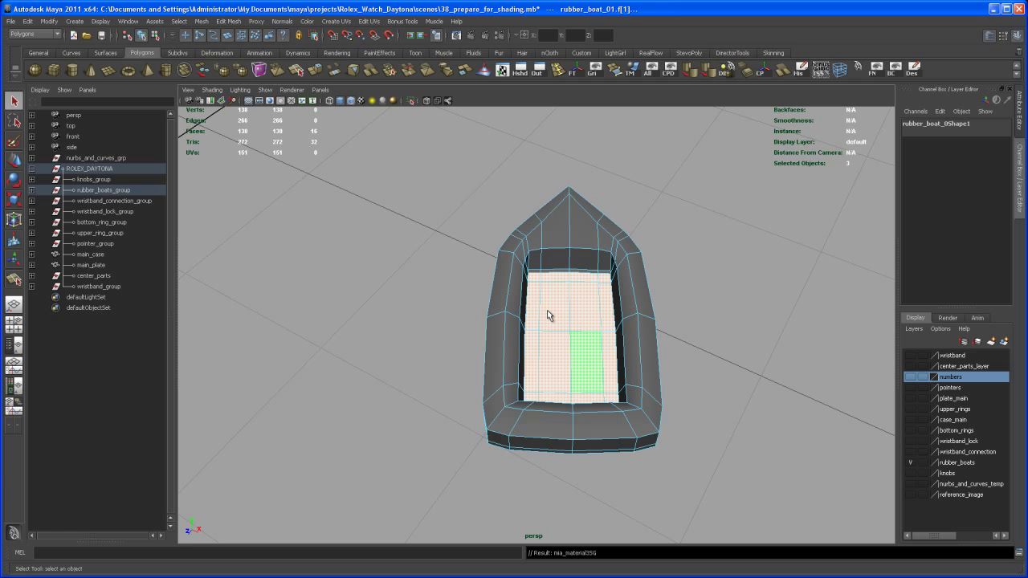
Keep the Edit commands floating over the viewport, invert the face selection on rubber_boat_01, and assign chrome_shader_main to its outer faces.
left_click(30, 22)
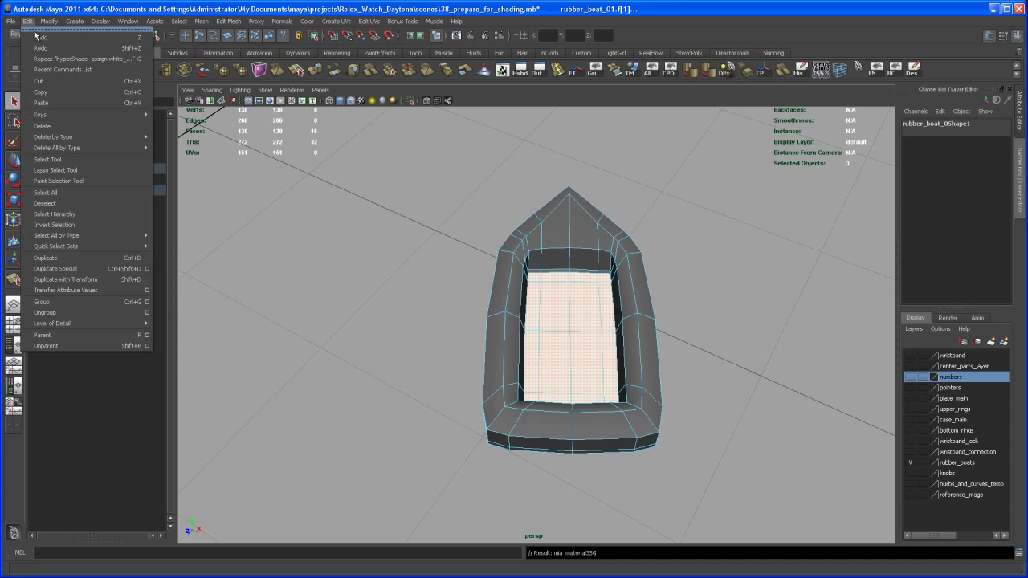
left_click(36, 30)
left_click_drag(42, 23, 317, 141)
left_click(321, 342)
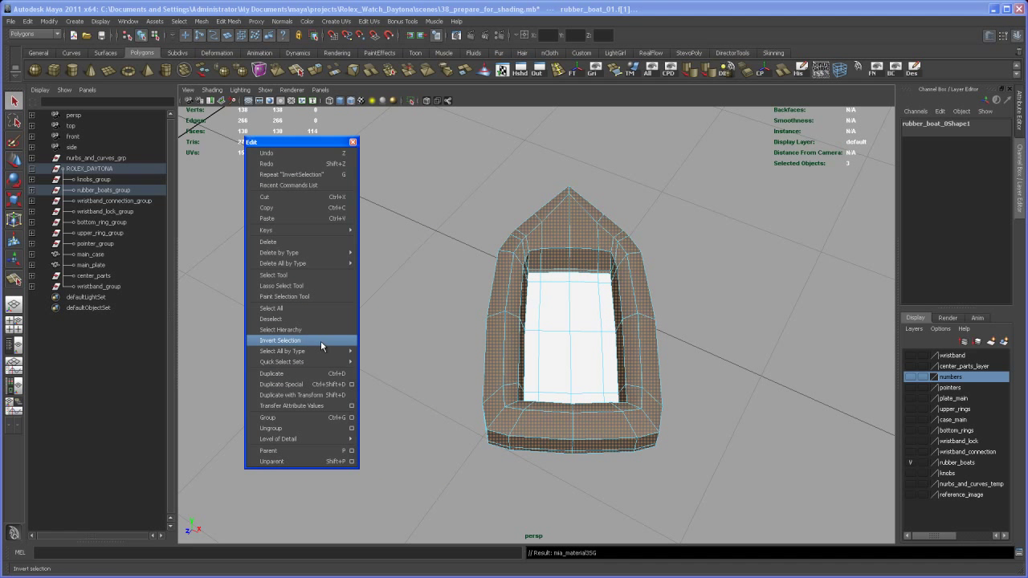
right_click_drag(504, 331, 602, 520)
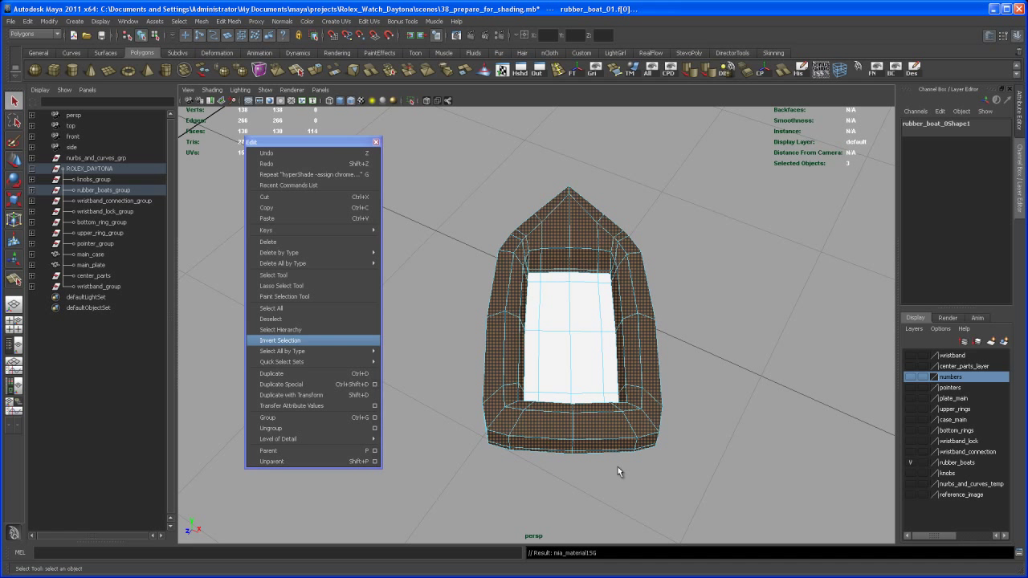
Assign white_glossy_shader to the inner floor faces of rubber_boat_02 and chrome_shader_main to its remaining faces.
middle_click_drag(723, 403, 616, 439, "alt")
left_click(642, 431)
left_click(643, 431)
middle_click_drag(706, 411, 525, 399, "alt")
right_click_drag(601, 386, 604, 411)
left_click(590, 377)
left_click(587, 342, "shift")
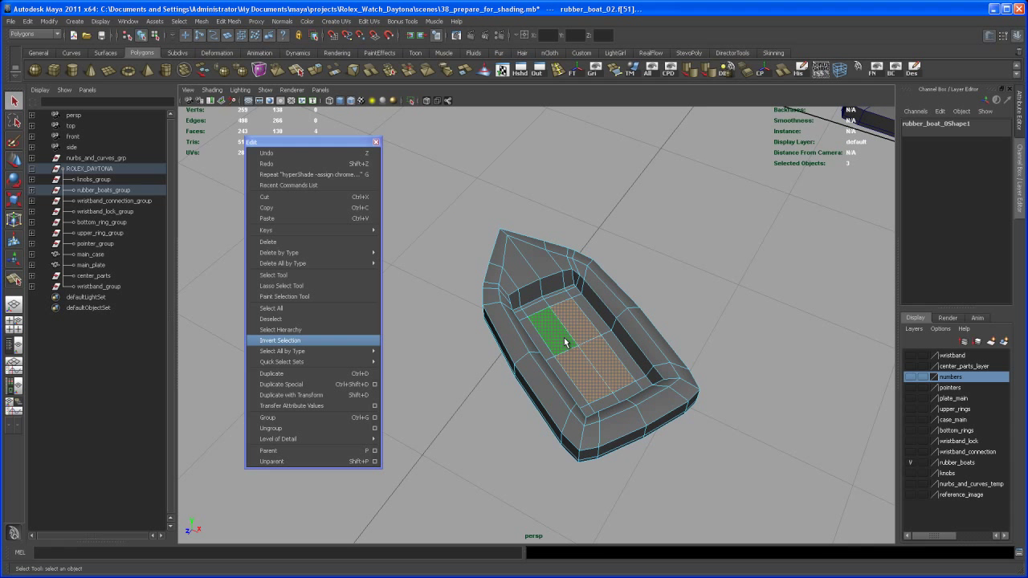
right_click_drag(570, 349, 652, 520, "shift")
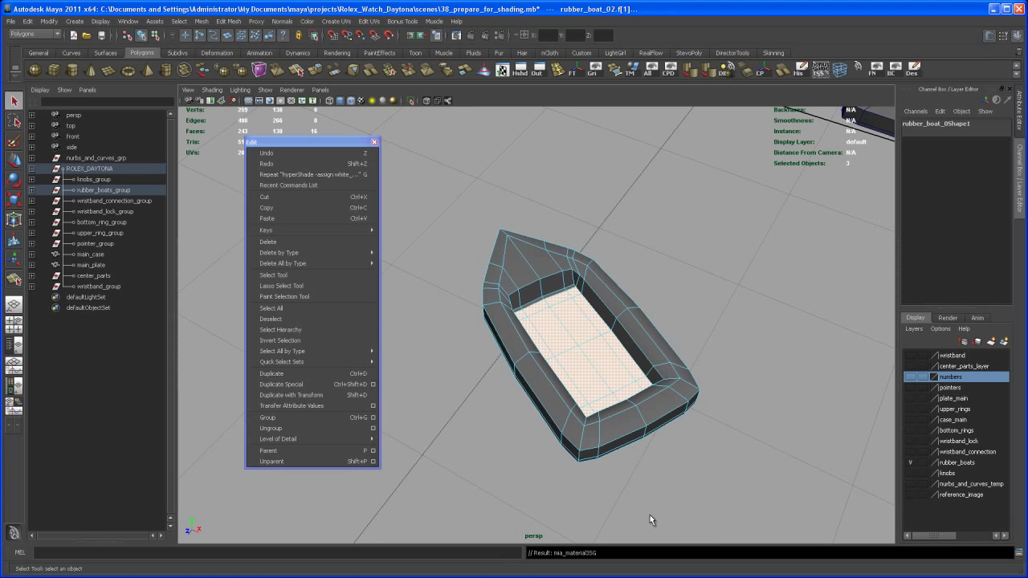
left_click(280, 341)
right_click_drag(534, 265, 615, 449)
Assign white_glossy_shader to the inner floor faces of hour_box_02 and chrome_shader_main to its remaining faces, and clear the selection.
middle_click_drag(803, 241, 575, 413, "alt")
left_click(595, 428)
right_click_drag(595, 430, 647, 478, "alt")
middle_click_drag(644, 353, 565, 370, "alt")
right_click_drag(552, 362, 554, 384)
left_click(542, 355)
left_click(515, 337, "shift")
left_click(490, 361, "shift")
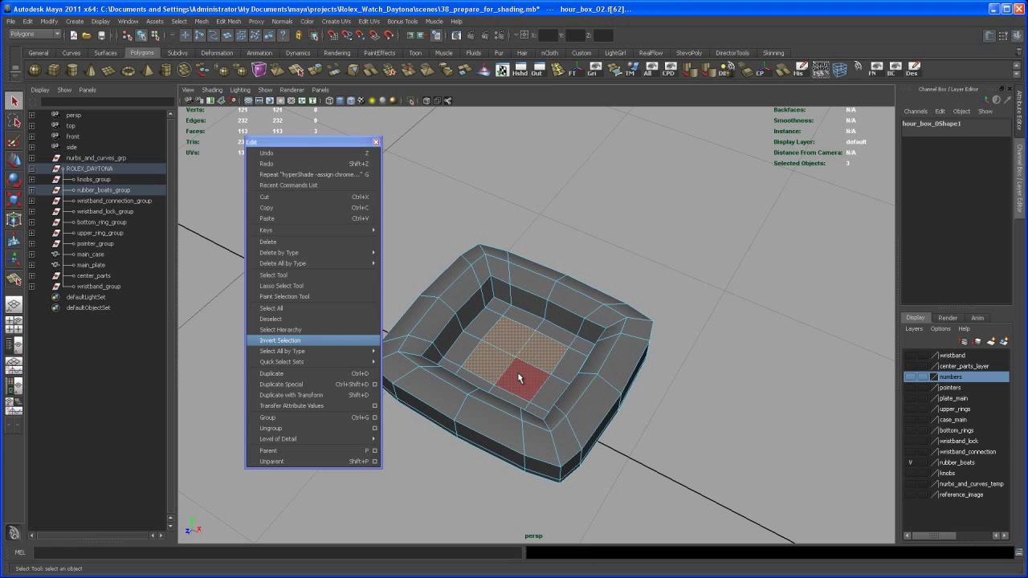
mouse_move(514, 337)
right_mouse_down("shift")
mouse_move(524, 328)
mouse_move(507, 334)
mouse_move(534, 506)
mouse_move(571, 519)
right_mouse_up("shift")
right_click_drag(515, 362, 599, 557)
left_click(291, 339)
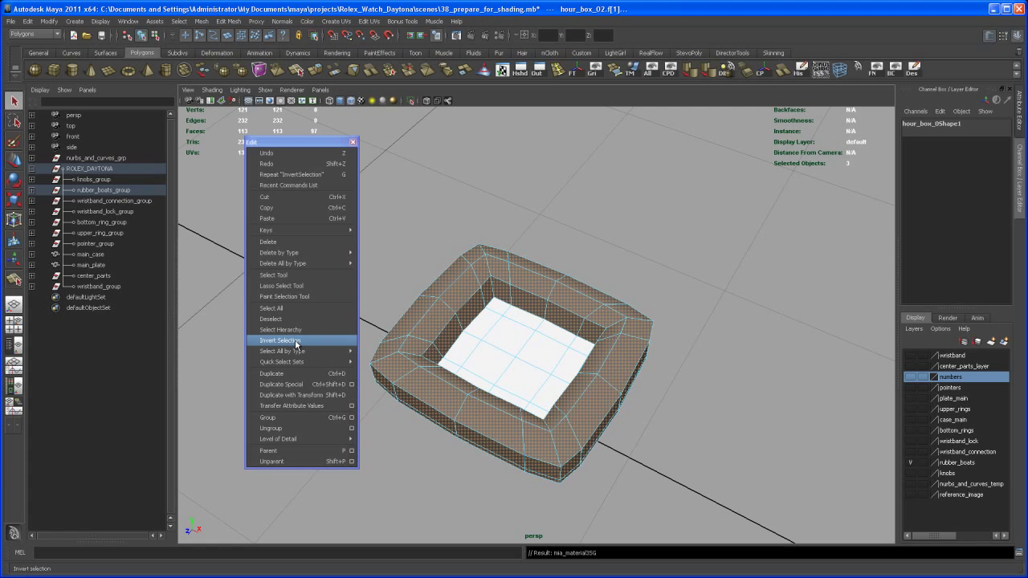
right_click_drag(492, 264, 570, 443)
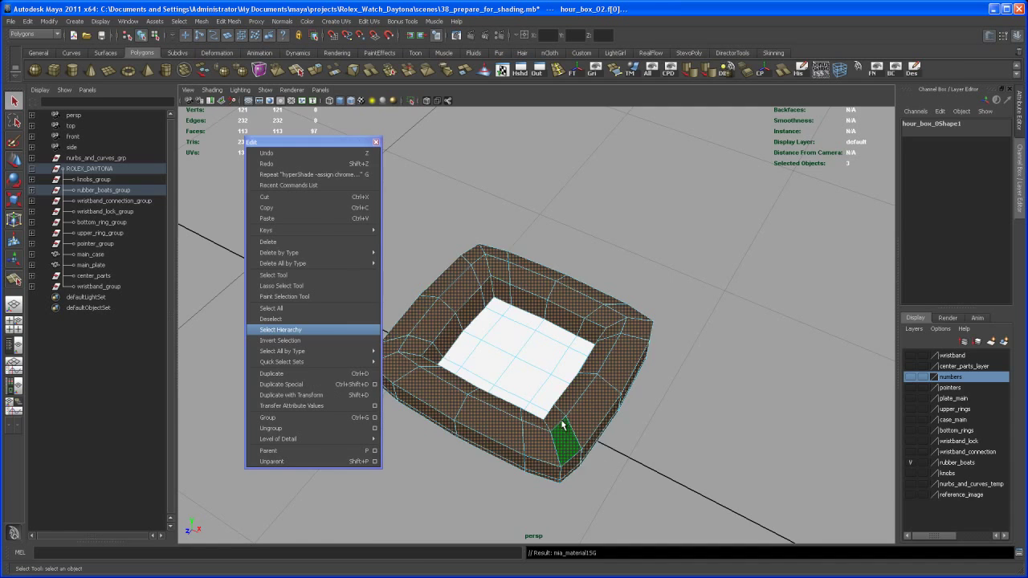
left_click(690, 279)
Examine the material assignments on the hour markers and the crown logo around the whole dial.
scroll(717, 354, "down", 10)
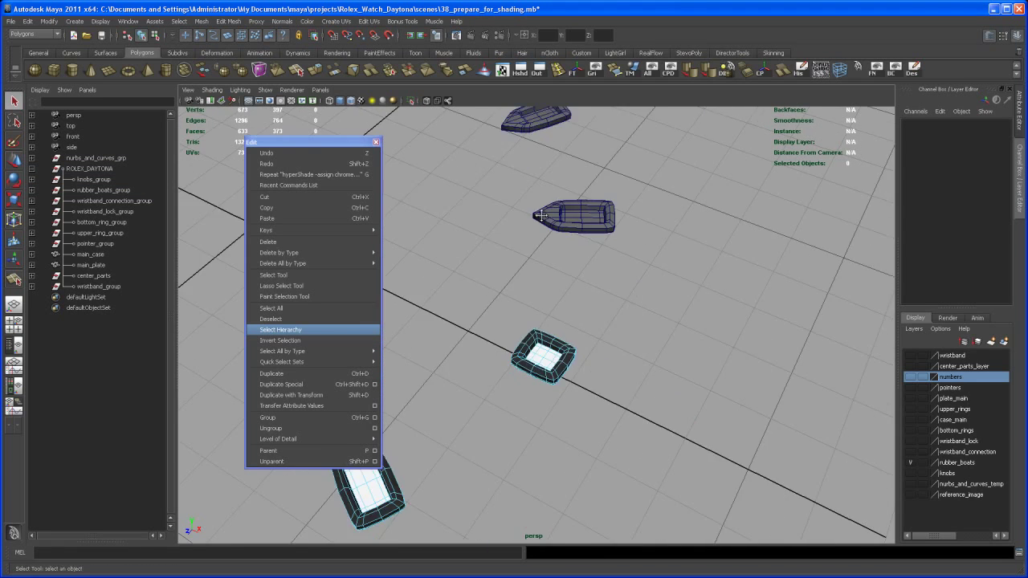
right_click_drag(588, 300, 588, 326, "alt")
middle_click_drag(588, 326, 544, 348, "alt")
right_click_drag(544, 348, 563, 364, "alt")
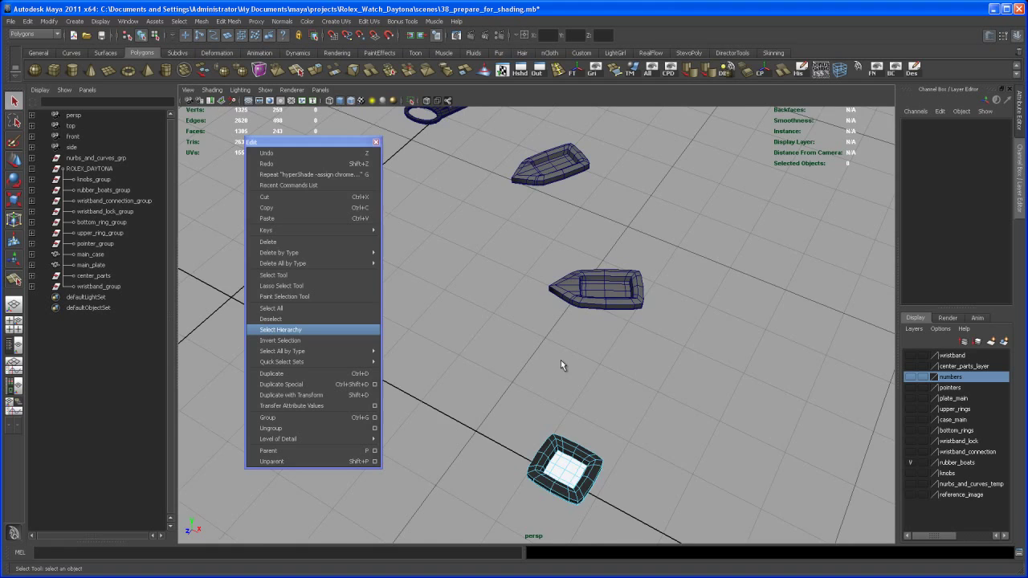
middle_click_drag(563, 365, 547, 378, "alt")
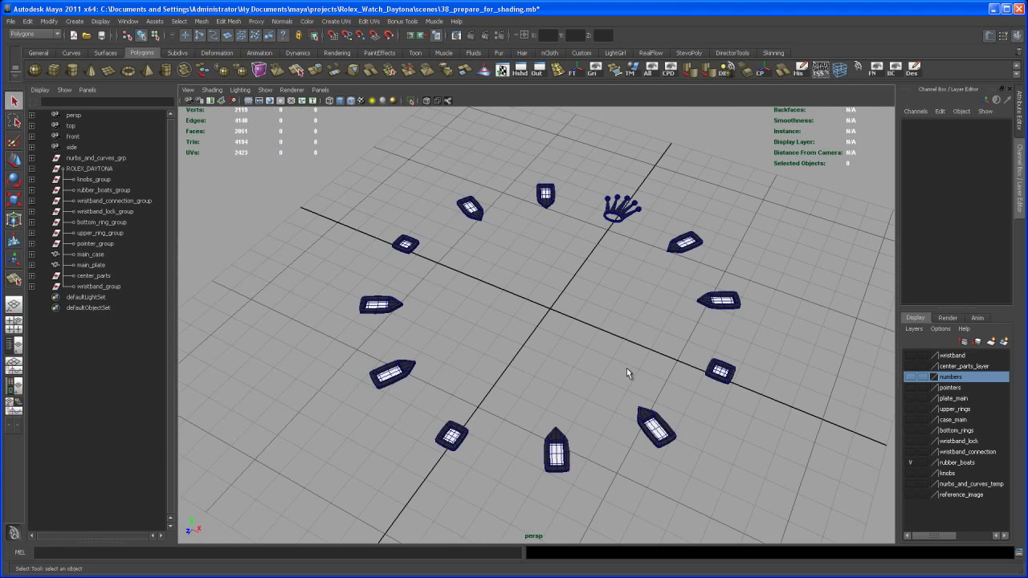
left_click_drag(577, 305, 584, 379, "alt")
middle_click_drag(584, 379, 563, 378, "alt")
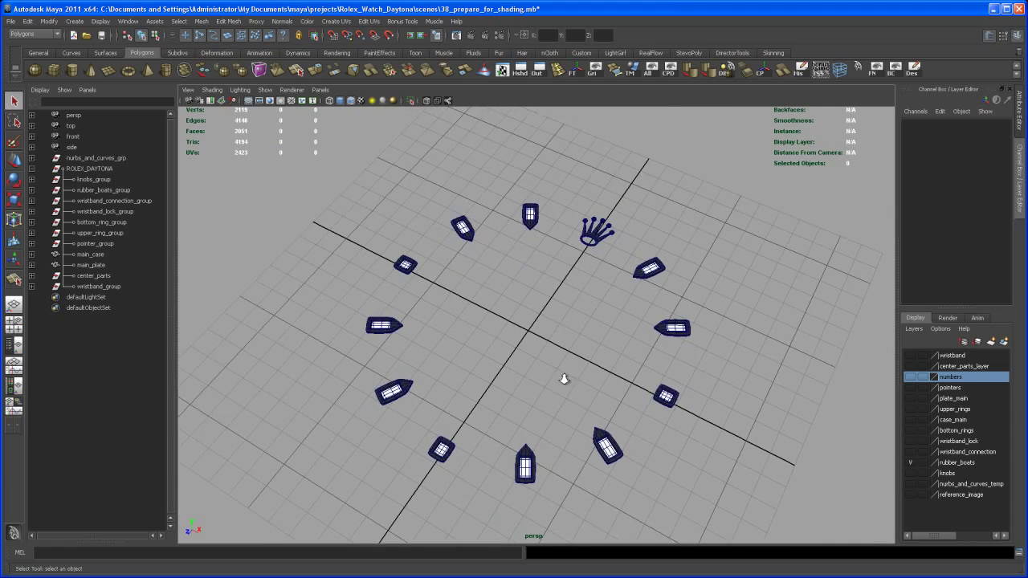
right_click_drag(564, 378, 582, 394, "alt")
left_click_drag(583, 395, 590, 369, "alt")
right_click_drag(590, 369, 588, 369, "alt")
middle_click_drag(587, 370, 591, 358, "alt")
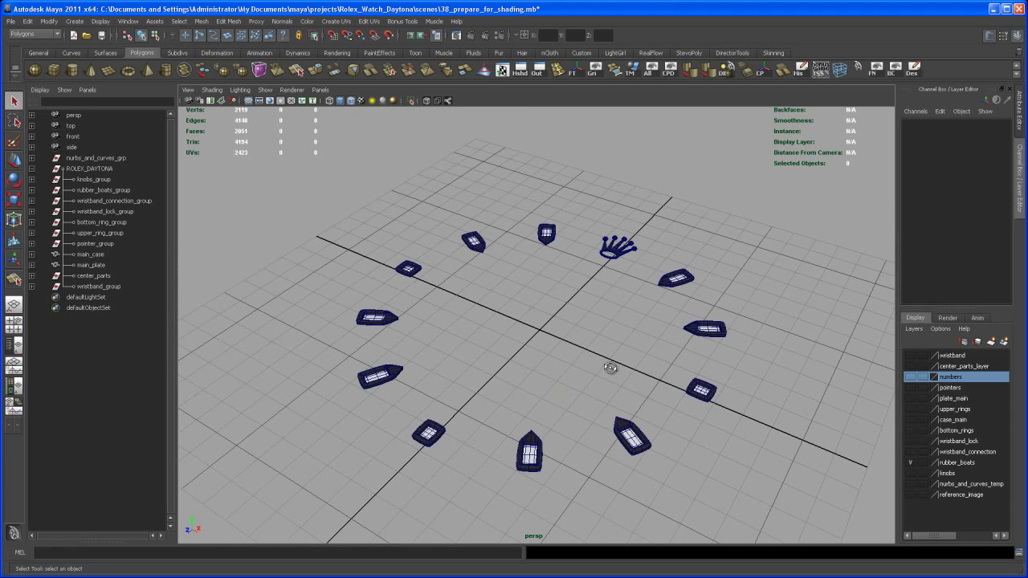
left_click_drag(610, 367, 630, 371, "alt")
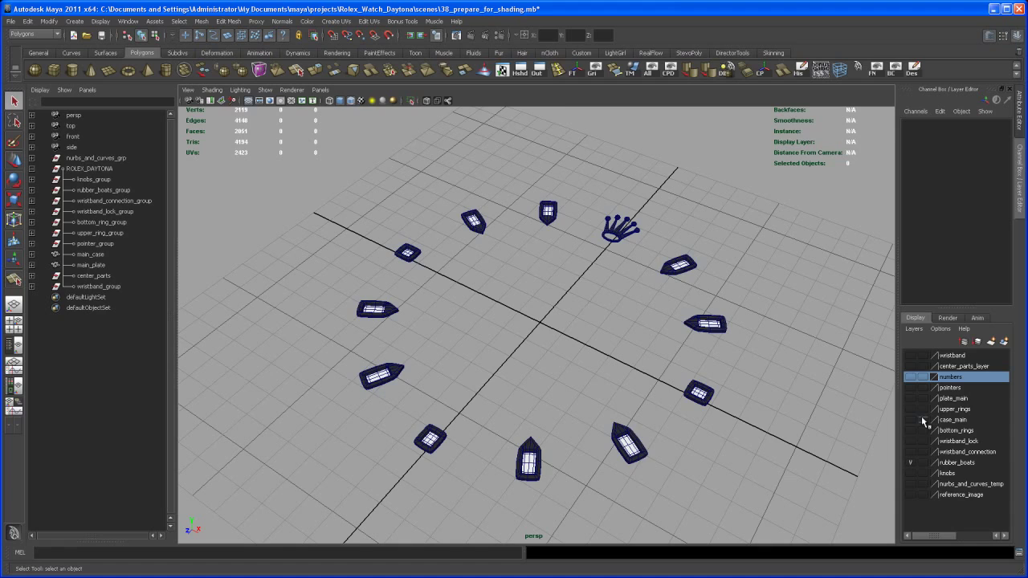
Show the pointers layer, select the seconds cylinder with the minute and hour pointers, and turn on their smooth mesh preview.
left_click(912, 387)
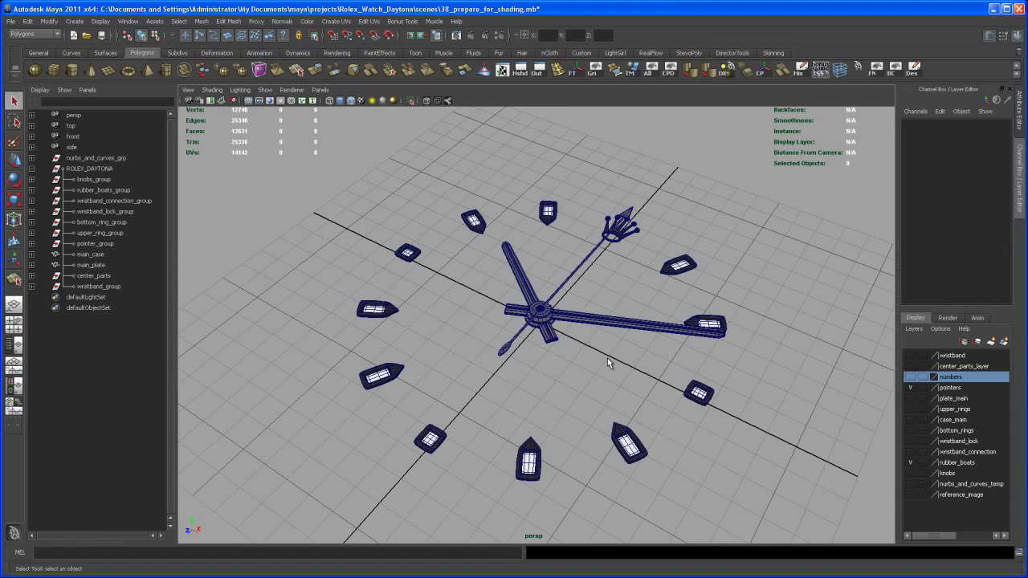
right_click_drag(608, 358, 633, 370, "alt")
left_click(552, 339)
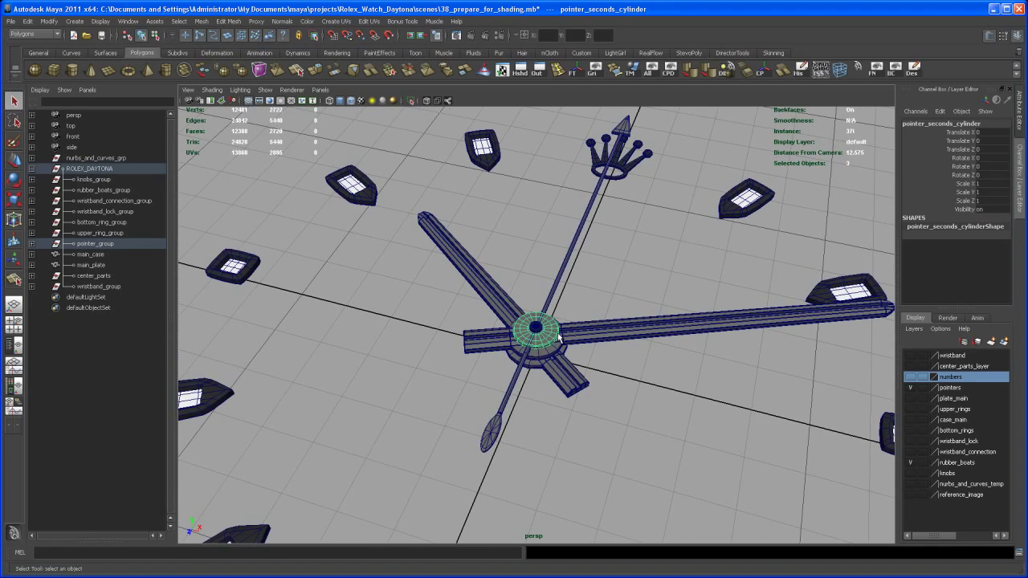
right_click_drag(529, 366, 550, 346, "alt")
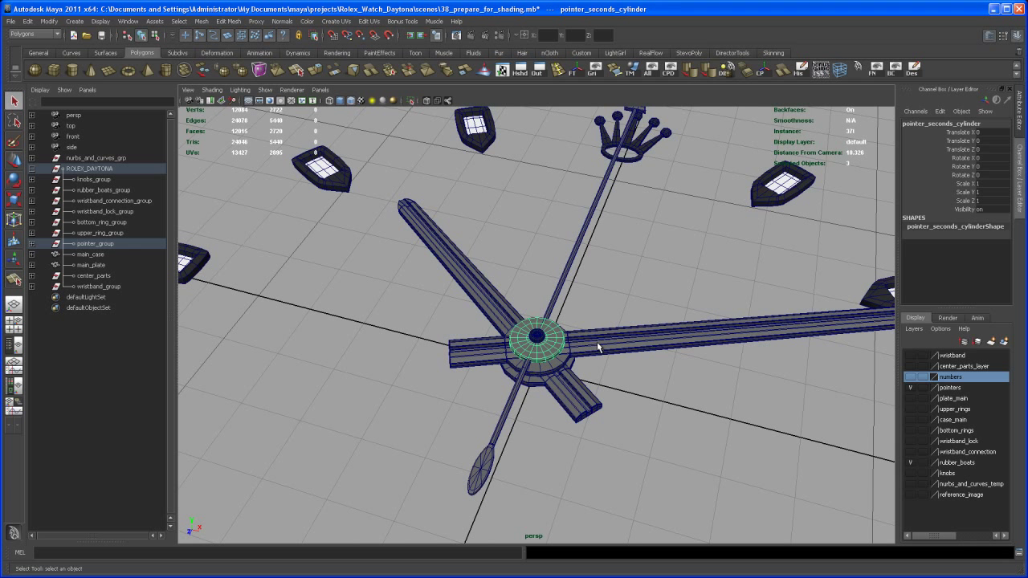
left_click(597, 347)
left_click(582, 398, "shift")
right_click_drag(582, 398, 609, 425, "alt")
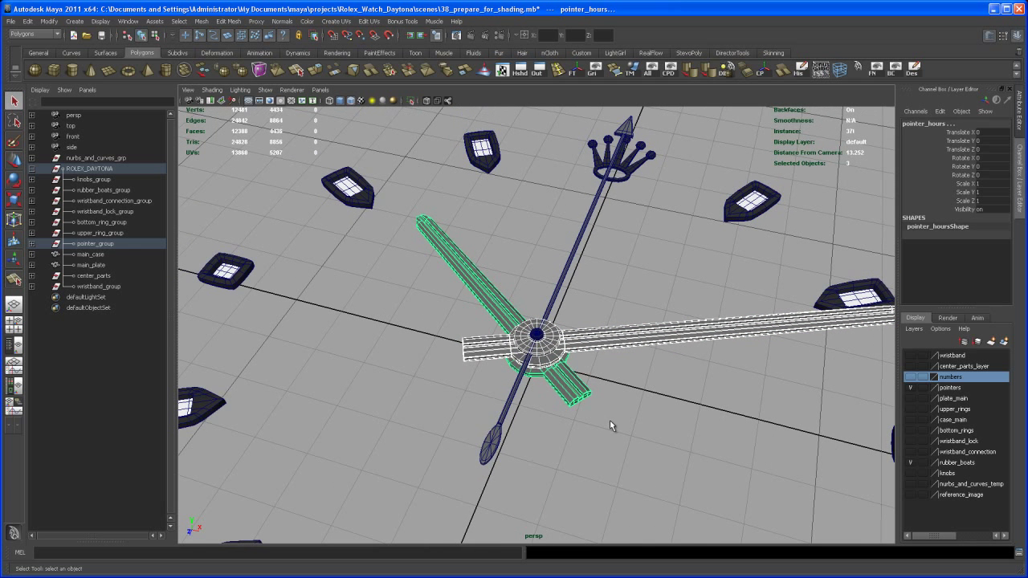
key("3")
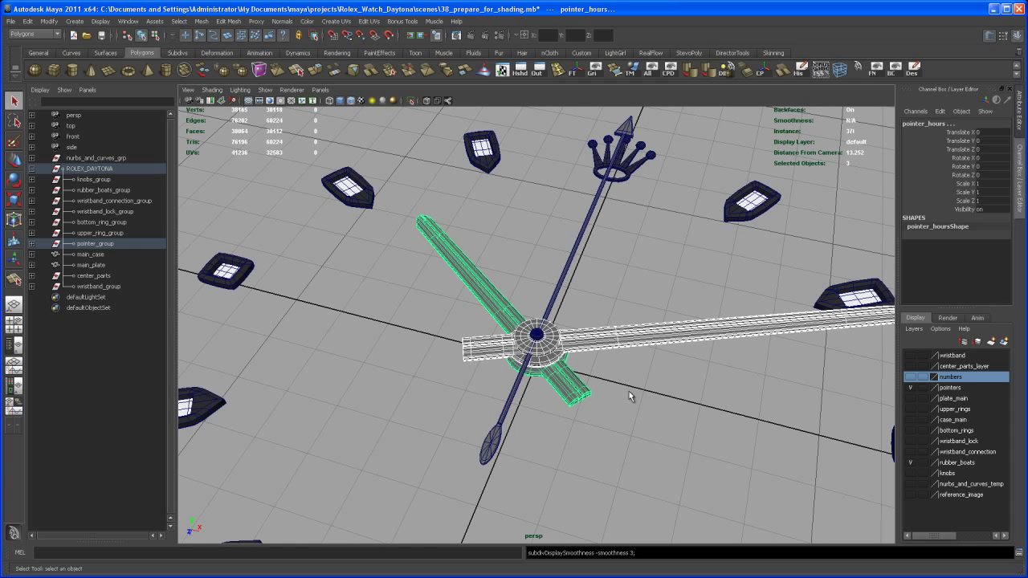
Assign chrome_shader_main to the selected seconds cylinder, minute pointer and hour pointer.
mouse_move(630, 393)
left_mouse_down("alt")
mouse_move(619, 370)
mouse_move(606, 389)
mouse_move(625, 384)
left_mouse_up("alt")
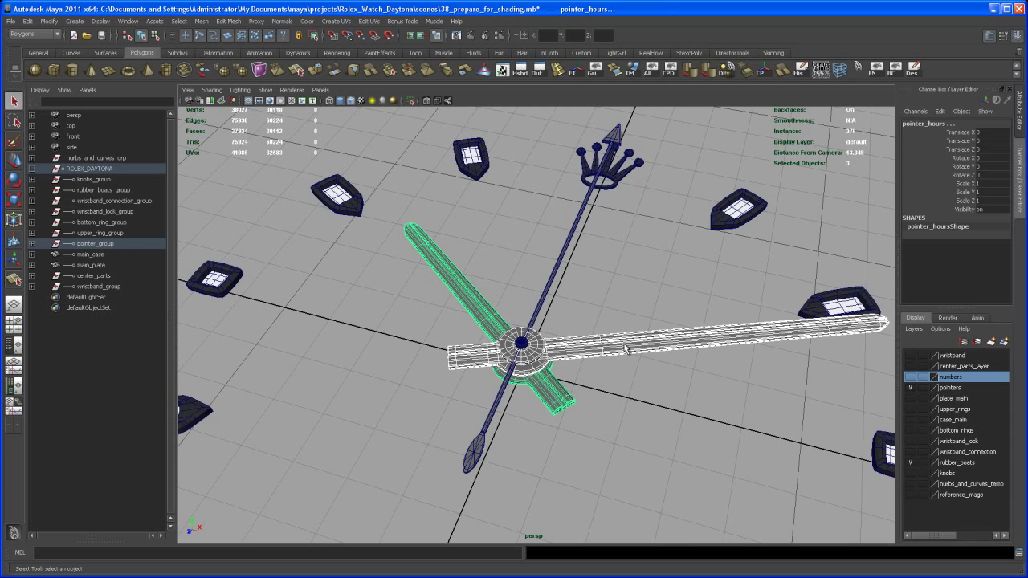
right_click(627, 345)
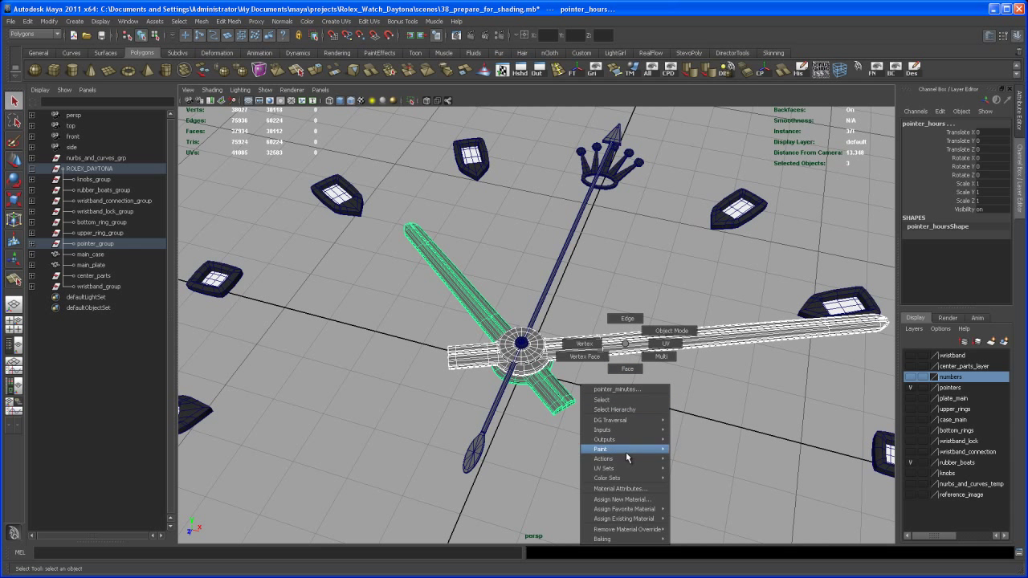
mouse_move(642, 520)
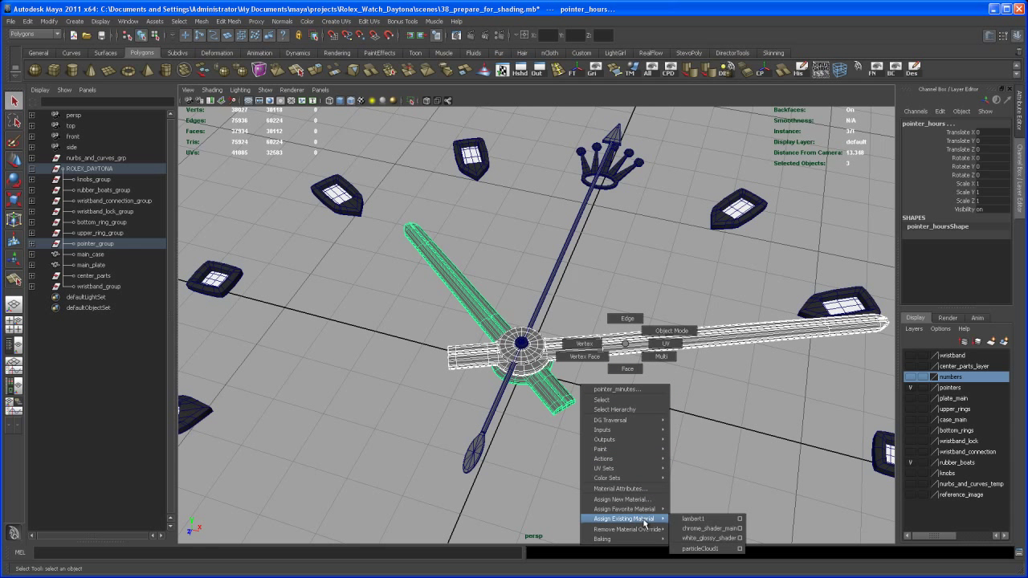
left_click(691, 529)
left_click_drag(666, 475, 636, 438, "alt")
middle_click_drag(613, 434, 584, 420, "alt")
right_click_drag(583, 420, 624, 435, "alt")
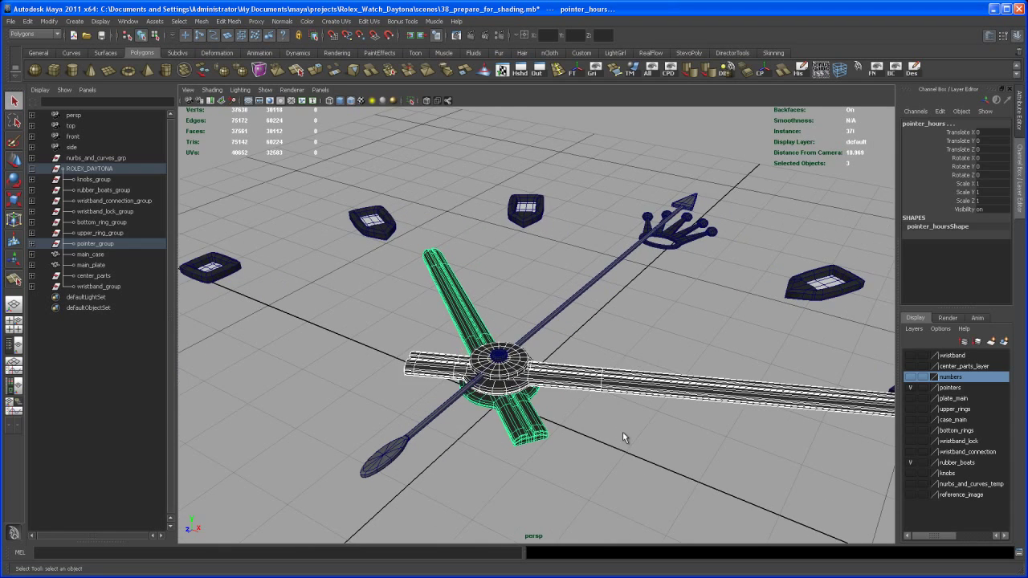
Select the minute and hour pointers, turn off their smooth mesh preview, and clear the selection.
left_click(624, 435)
left_click_drag(624, 435, 652, 465, "alt")
left_click_drag(639, 337, 640, 361)
left_click(639, 366)
left_click_drag(618, 416, 604, 436, "alt")
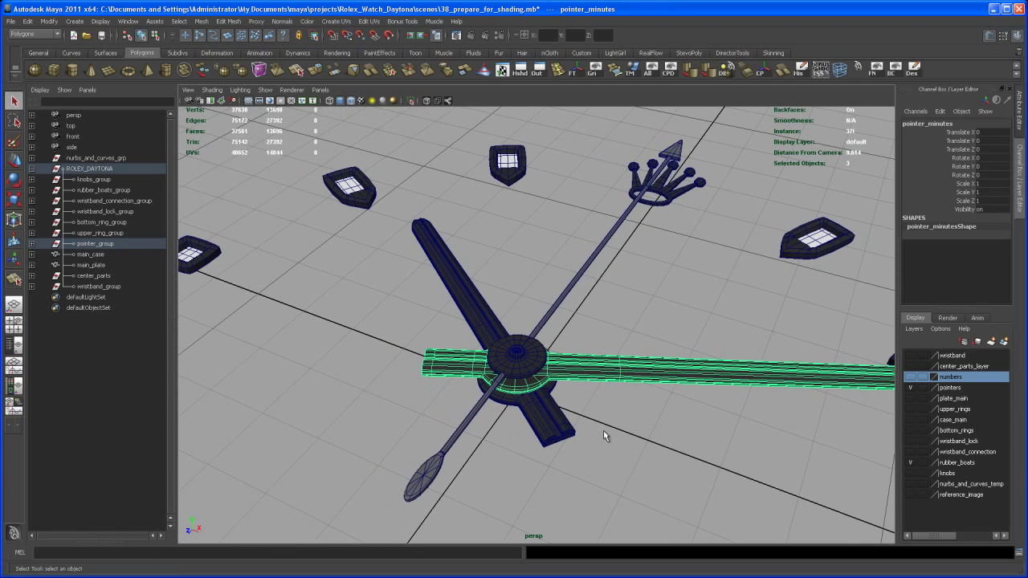
left_click(563, 429, "shift")
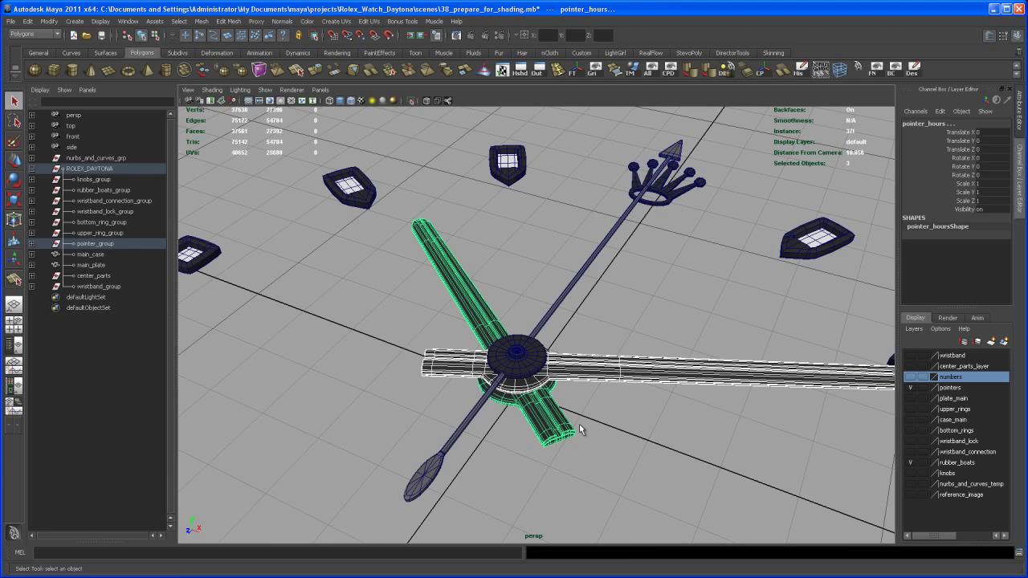
left_click_drag(630, 402, 589, 438, "alt")
left_click(605, 411)
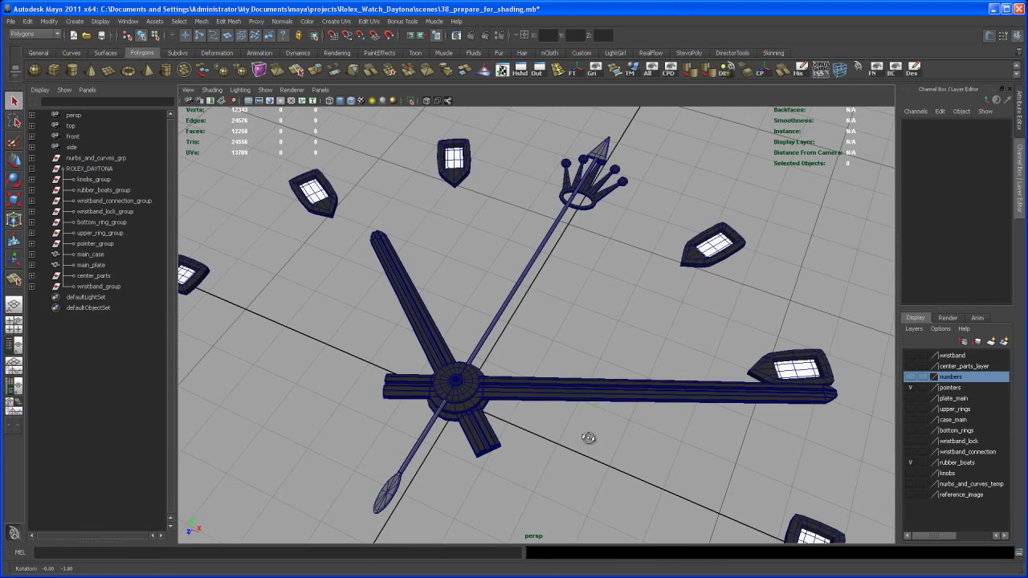
Select a lengthwise edge on the minute pointer's long arm and split its edge ring.
left_click_drag(630, 401, 595, 414, "alt")
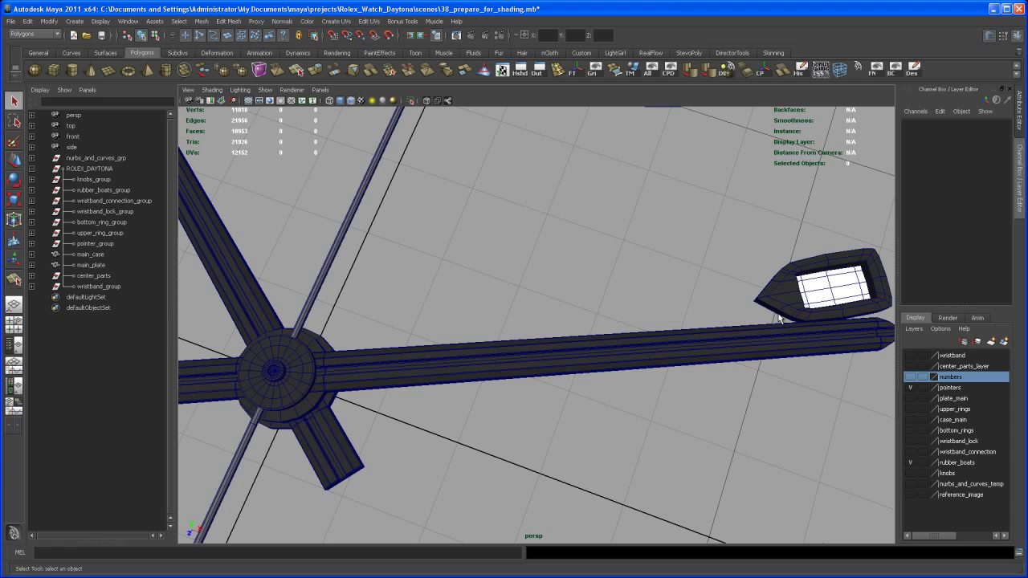
left_click_drag(657, 387, 553, 385, "alt")
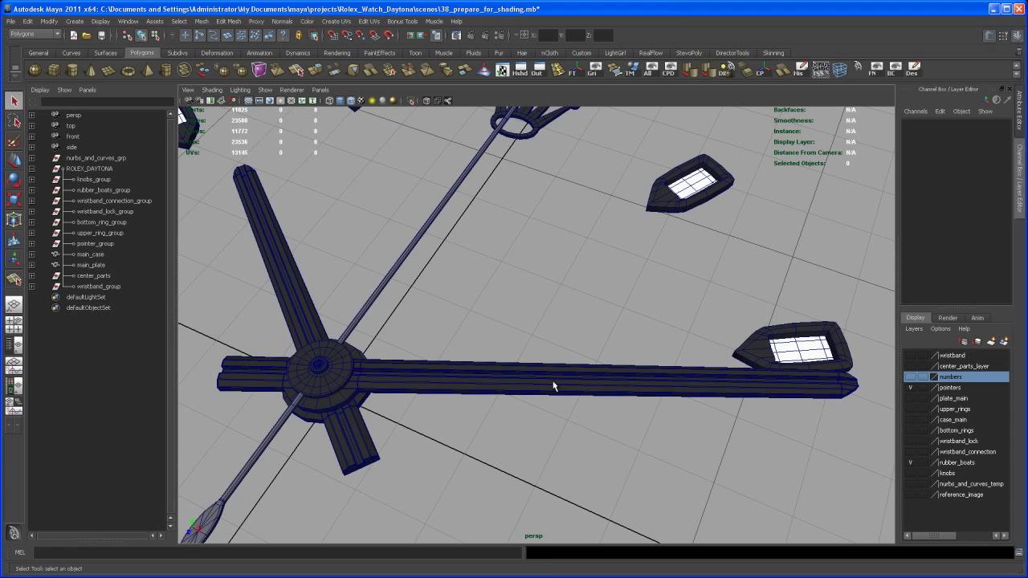
right_click(554, 384)
right_click_drag(559, 399, 575, 415)
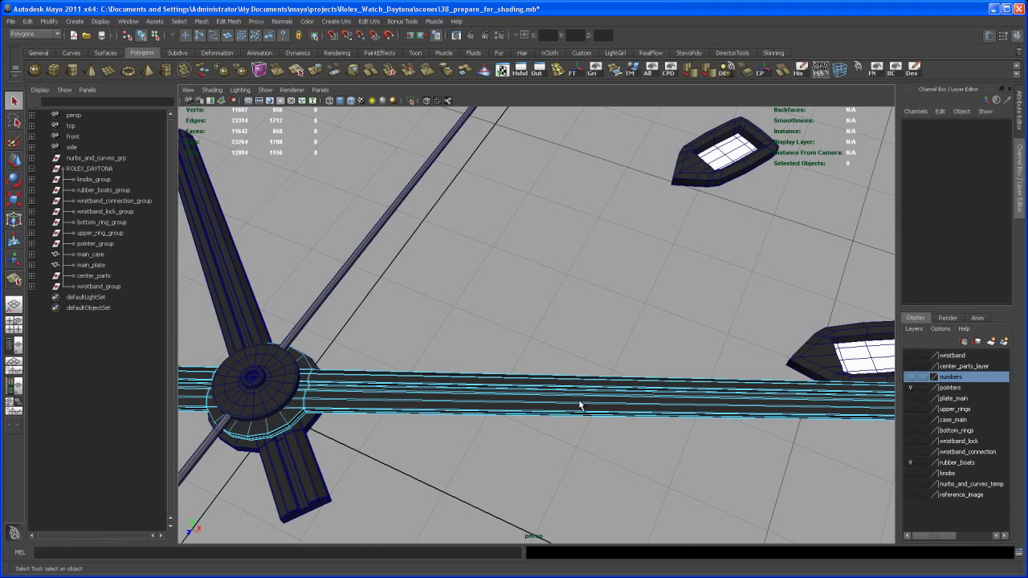
left_click(580, 406)
left_click_drag(578, 406, 556, 406, "alt")
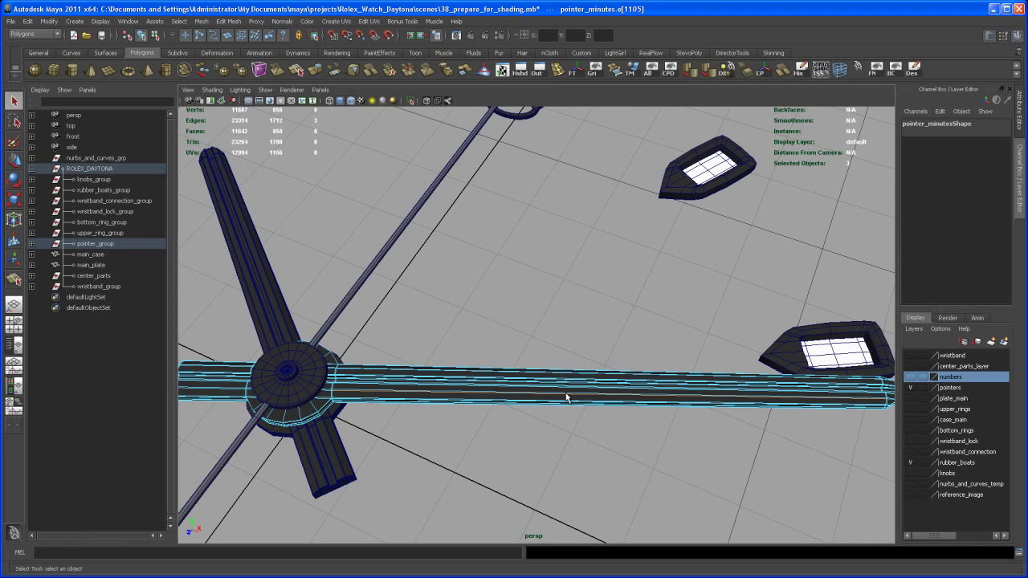
right_click_drag(567, 397, 596, 417, "shift")
Set the minute pointer's edge ring split type to Multi with 10 divisions.
left_click(947, 141)
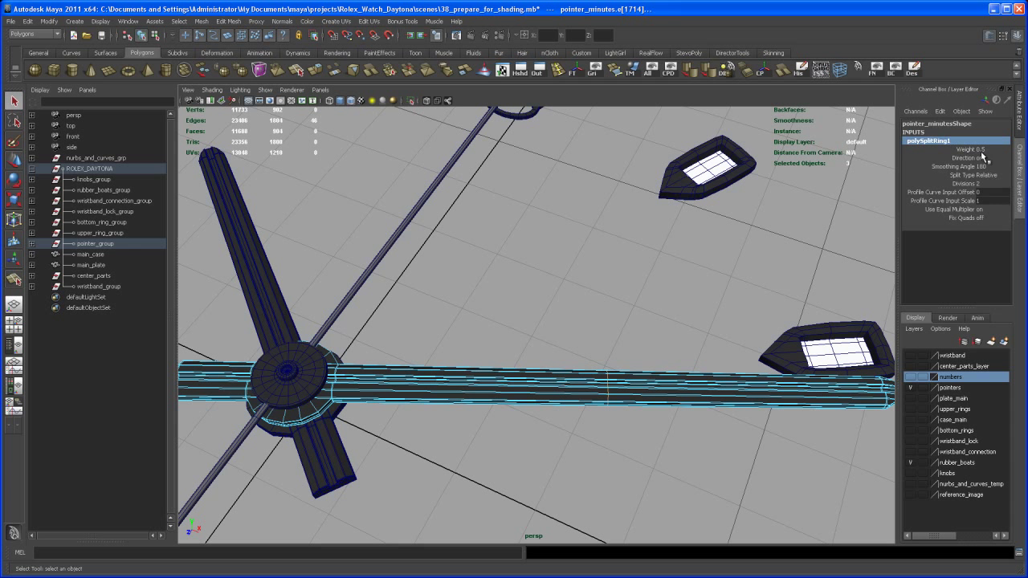
left_click(992, 176)
left_click(1003, 208)
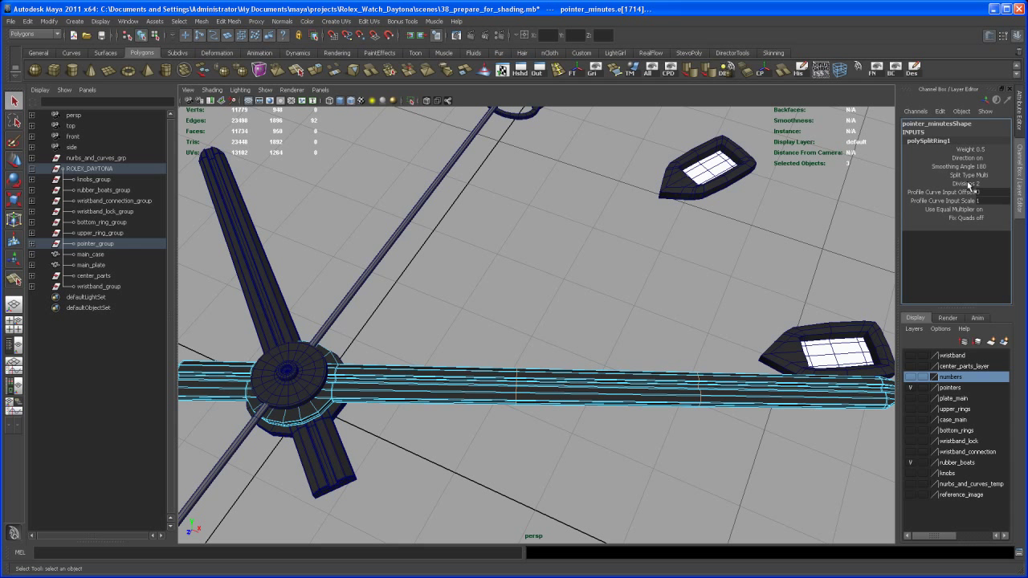
left_click(968, 184)
middle_click_drag(723, 298, 765, 312)
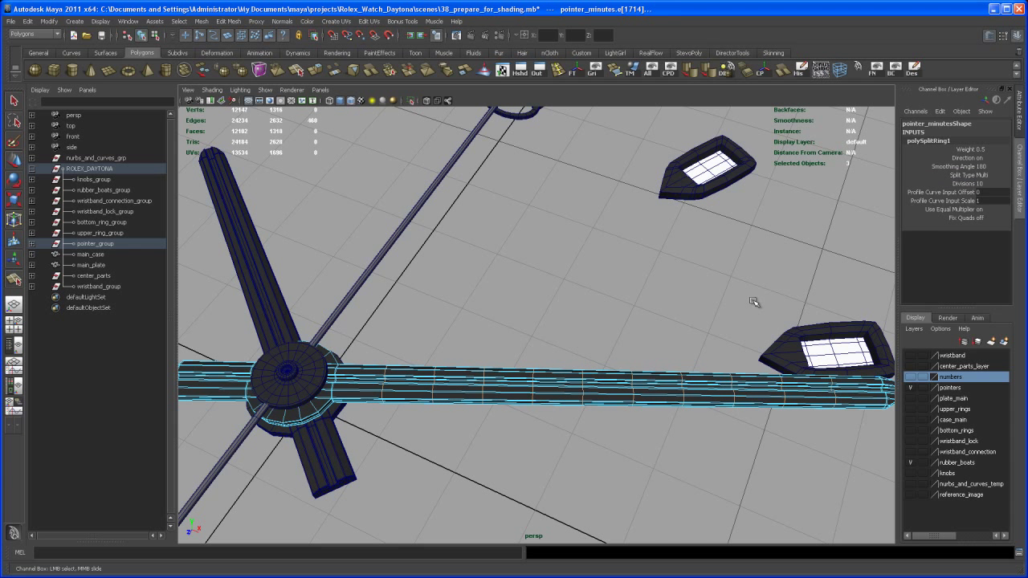
Examine the divisions along the minute pointer and check the Rolex Daytona reference photo in Firefox.
right_click_drag(753, 302, 677, 294, "alt")
left_click_drag(685, 333, 663, 420, "alt")
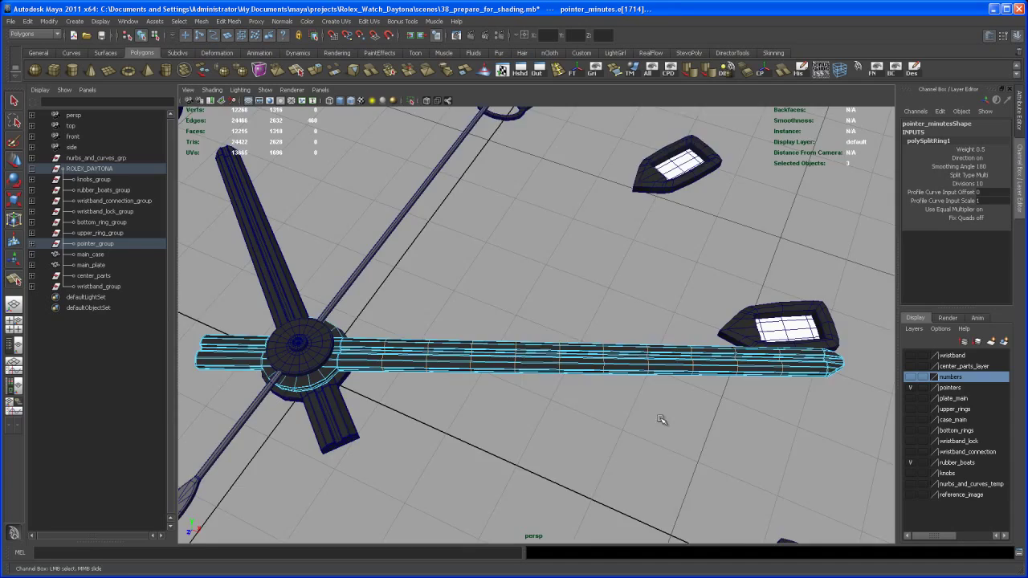
middle_click_drag(664, 420, 654, 444, "alt")
right_click_drag(654, 444, 645, 413, "alt")
mouse_move(645, 413)
left_mouse_down("alt")
mouse_move(614, 408)
mouse_move(642, 419)
left_mouse_up("alt")
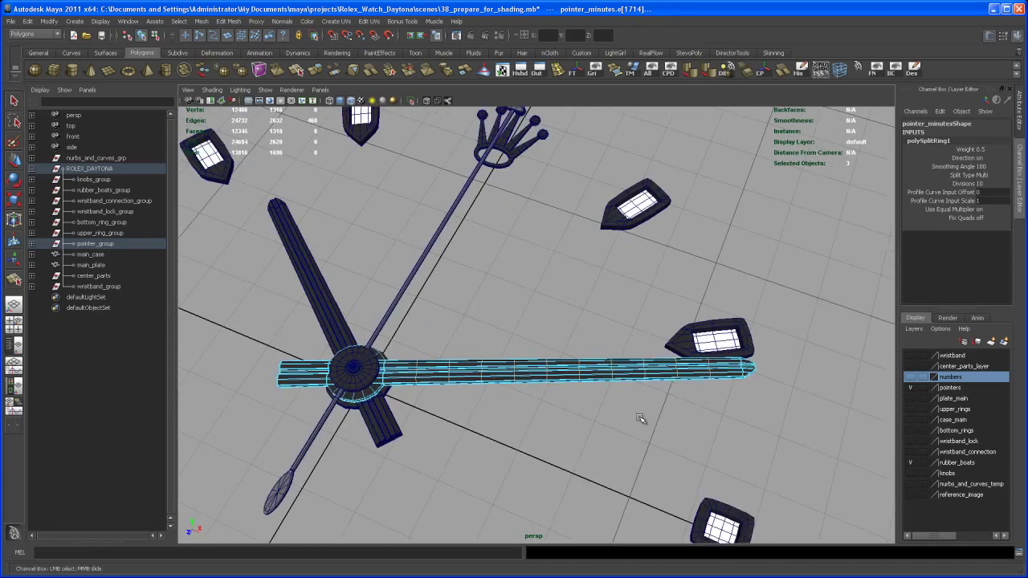
right_click_drag(643, 418, 649, 414, "alt")
middle_click_drag(649, 415, 652, 379, "alt")
right_click_drag(651, 378, 661, 388, "alt")
left_click_drag(661, 388, 665, 434, "alt")
right_click_drag(666, 434, 635, 386, "alt")
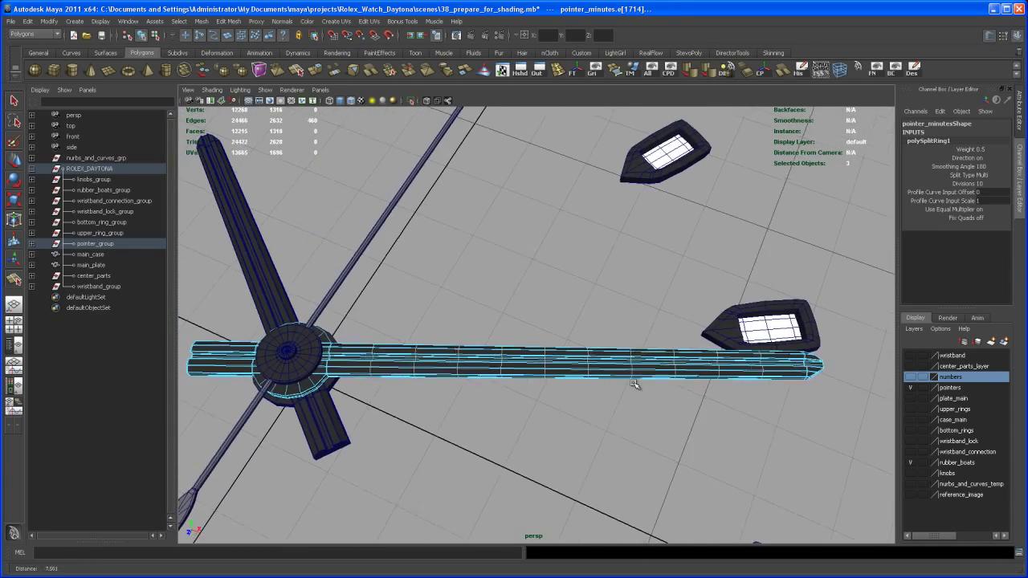
middle_click_drag(635, 385, 647, 372, "alt")
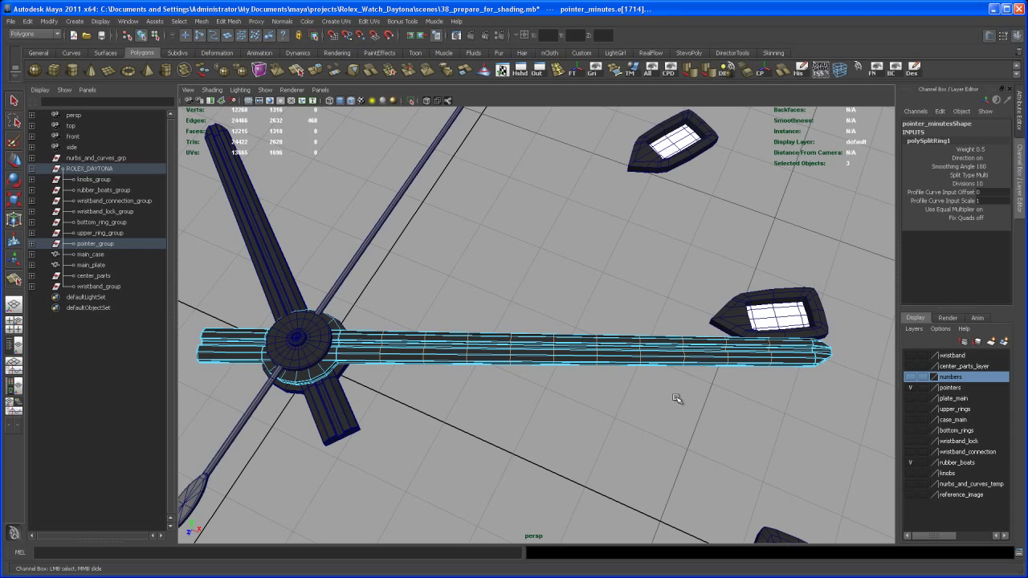
key("alt+Tab")
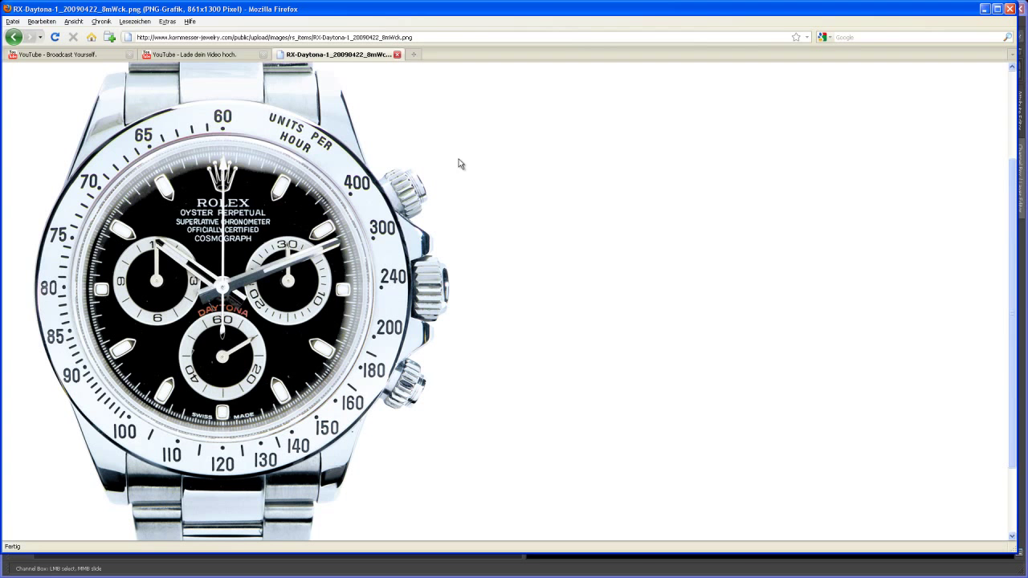
left_click(983, 10)
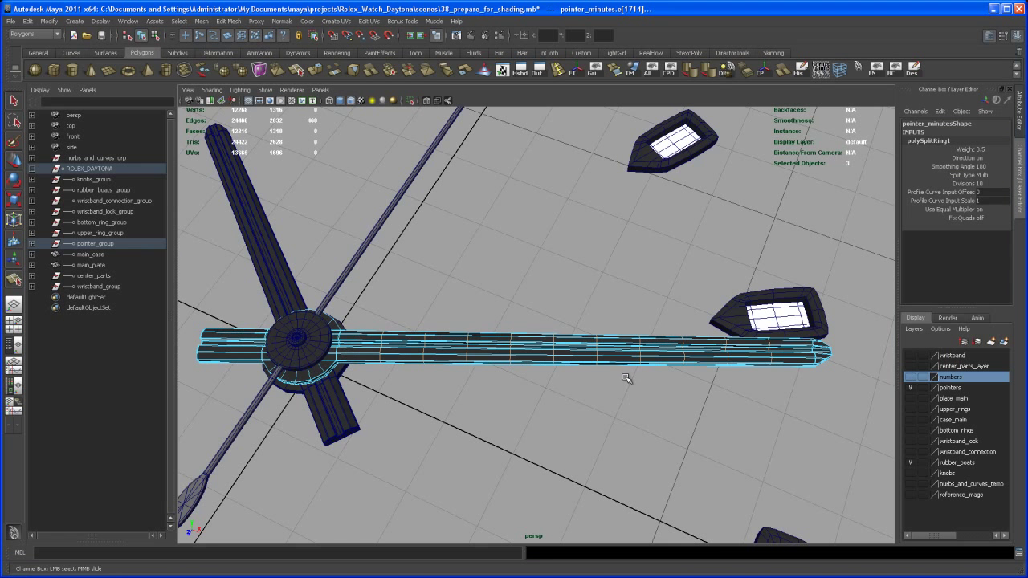
Select a lengthwise edge on the hour pointer's long arm and split its edge ring.
left_click_drag(626, 378, 654, 407, "alt")
middle_click_drag(537, 449, 646, 321, "alt")
right_click_drag(647, 321, 629, 367, "alt")
mouse_move(392, 376)
right_mouse_down()
mouse_move(400, 359)
mouse_move(401, 395)
right_mouse_up()
left_click(398, 367)
middle_click_drag(401, 394, 426, 372, "alt")
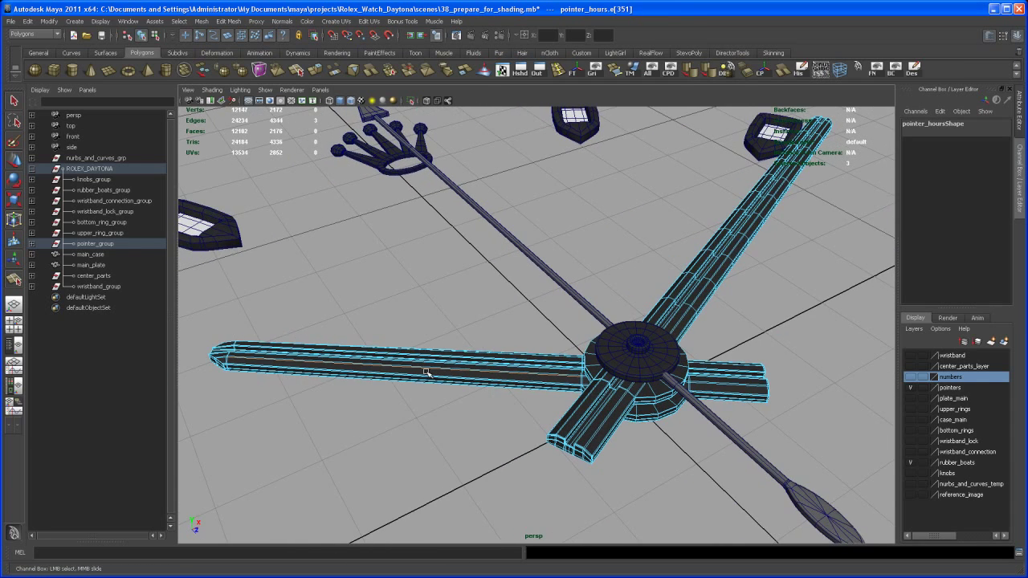
right_click_drag(415, 367, 424, 390, "shift")
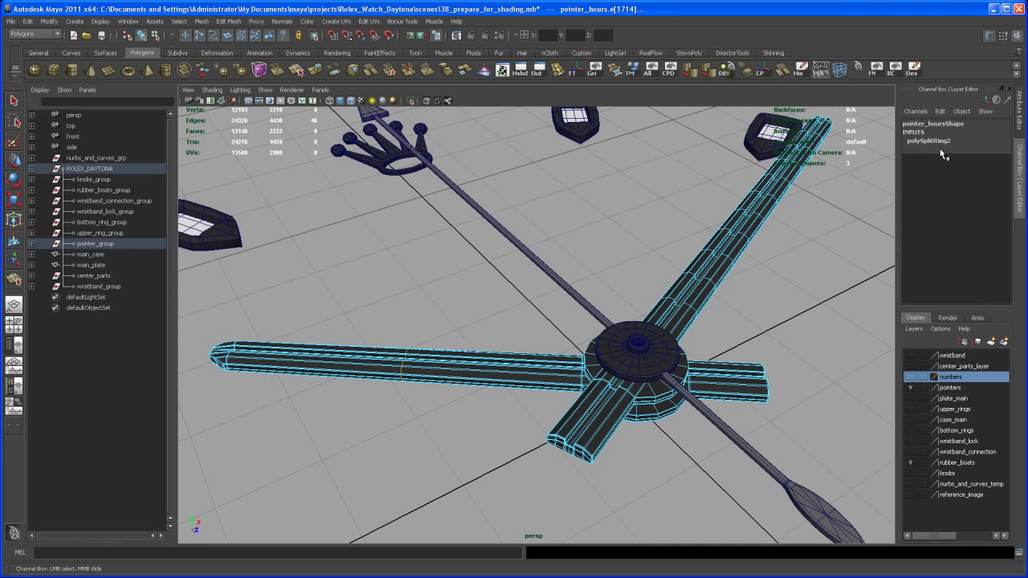
Set the hour pointer's edge ring split type to Multi with 8 divisions.
left_click(954, 142)
left_click(985, 175)
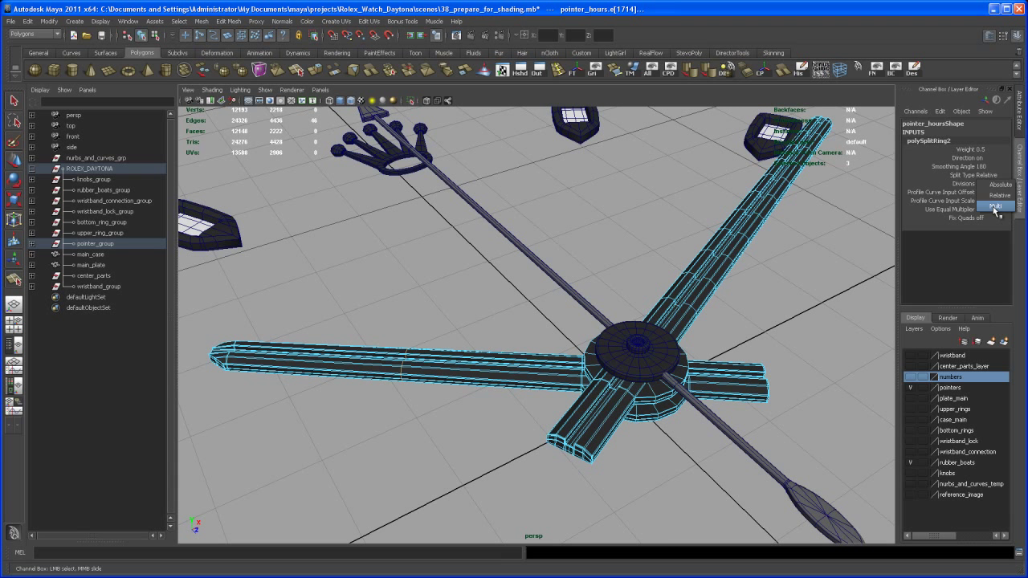
left_click(984, 200)
left_click(970, 184)
middle_click_drag(813, 265, 842, 294)
left_click_drag(666, 421, 566, 427, "alt")
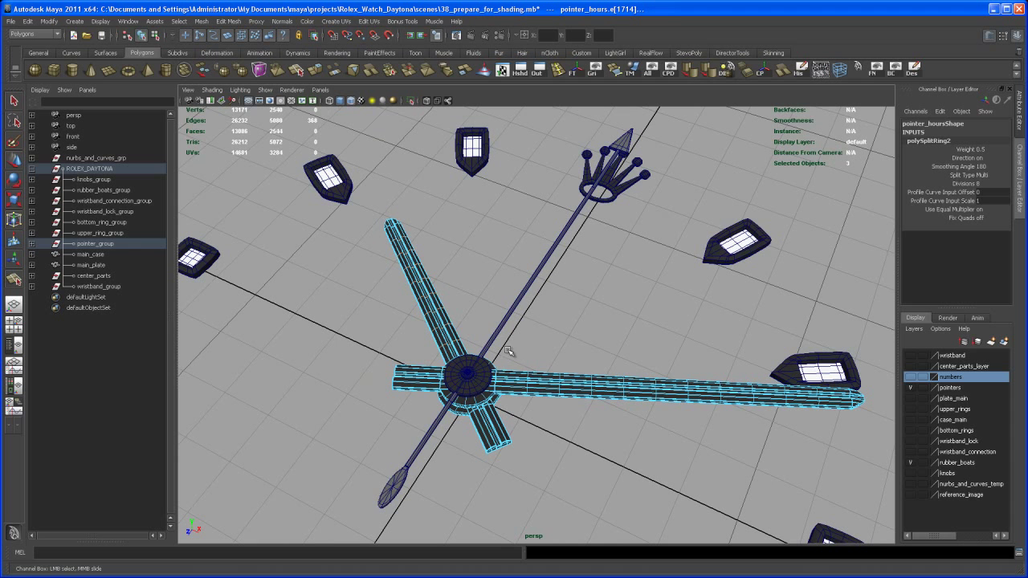